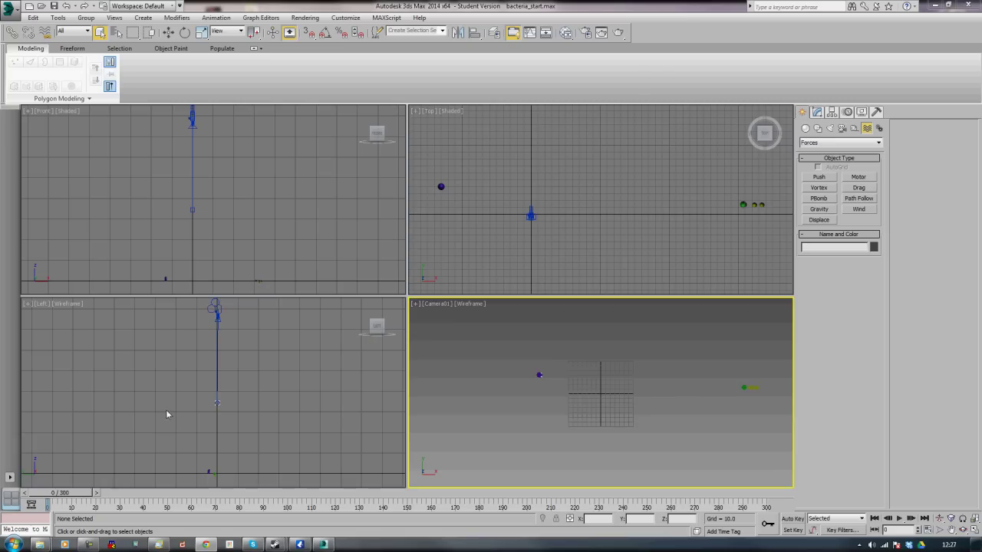
# - Examine the Bacteria Cell up close in a perspective view and scrub its division animation between frames 0 and 25
pyautogui.press('p')
pyautogui.click(540, 376)
pyautogui.press('z')
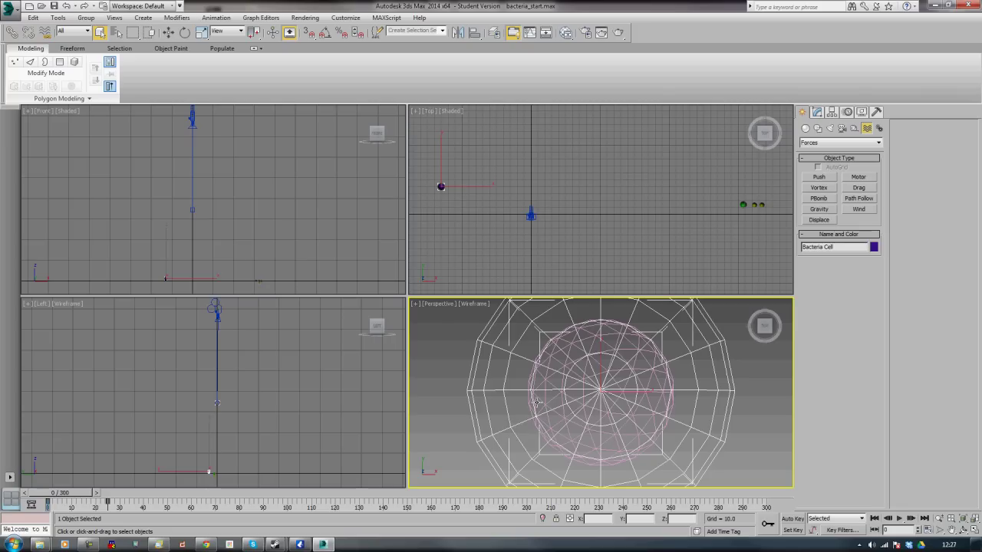
pyautogui.keyDown('alt'); pyautogui.moveTo(551, 399); pyautogui.dragTo(552, 354, button='middle'); pyautogui.keyUp('alt')
pyautogui.scroll(-6, 552, 354)
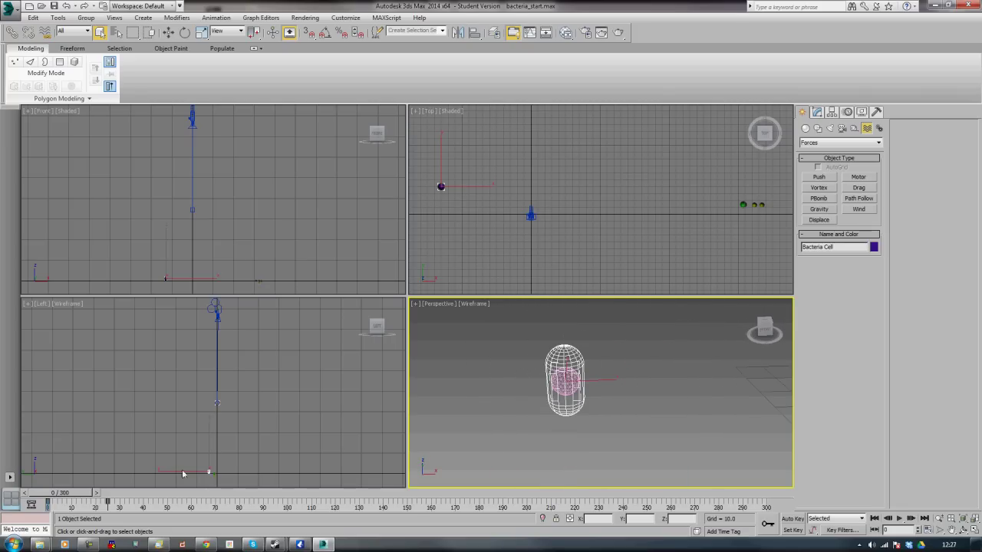
pyautogui.moveTo(71, 497)
pyautogui.mouseDown()
pyautogui.moveTo(138, 497)
pyautogui.moveTo(72, 497)
pyautogui.mouseUp()
pyautogui.moveTo(580, 413); pyautogui.dragTo(589, 446, button='middle')
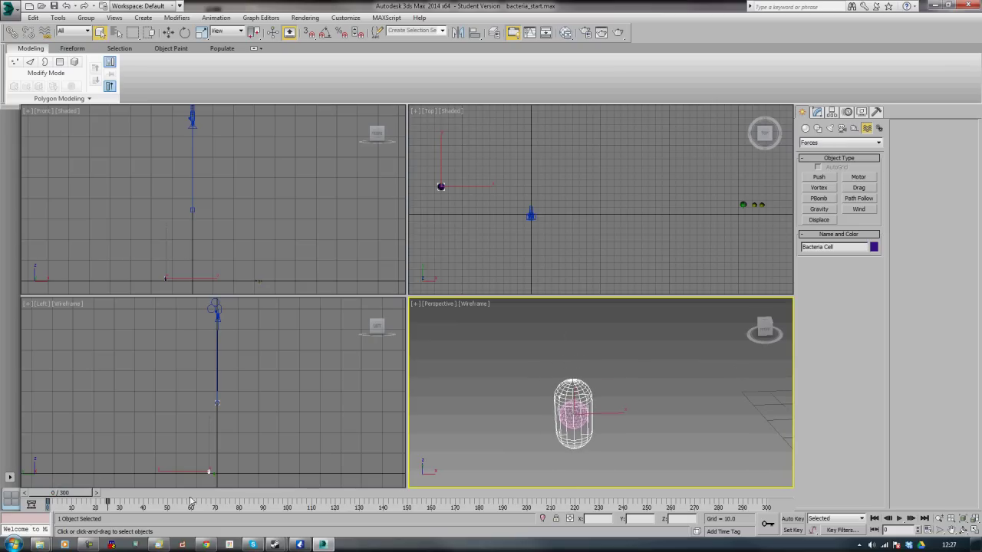
pyautogui.moveTo(64, 497); pyautogui.dragTo(119, 509)
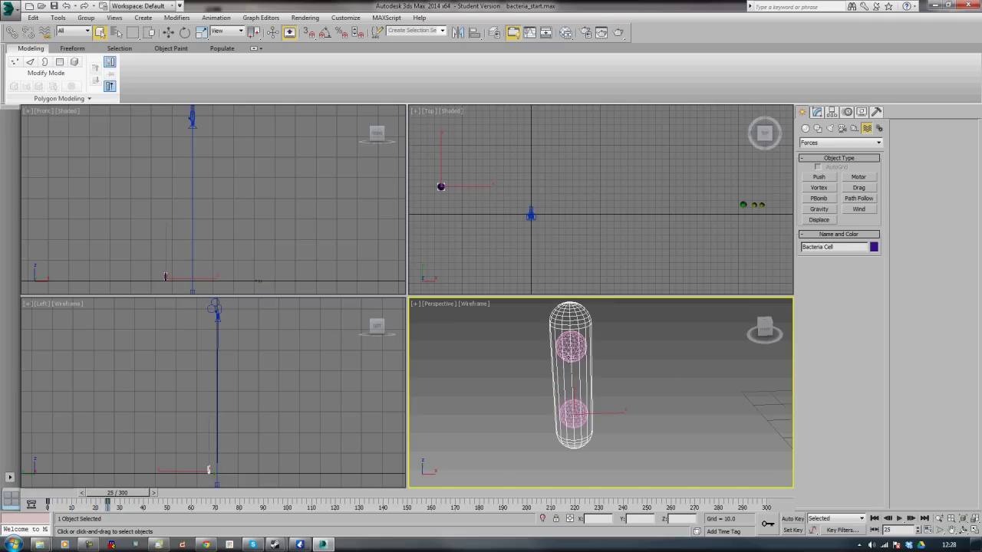
pyautogui.moveTo(126, 493); pyautogui.dragTo(35, 497)
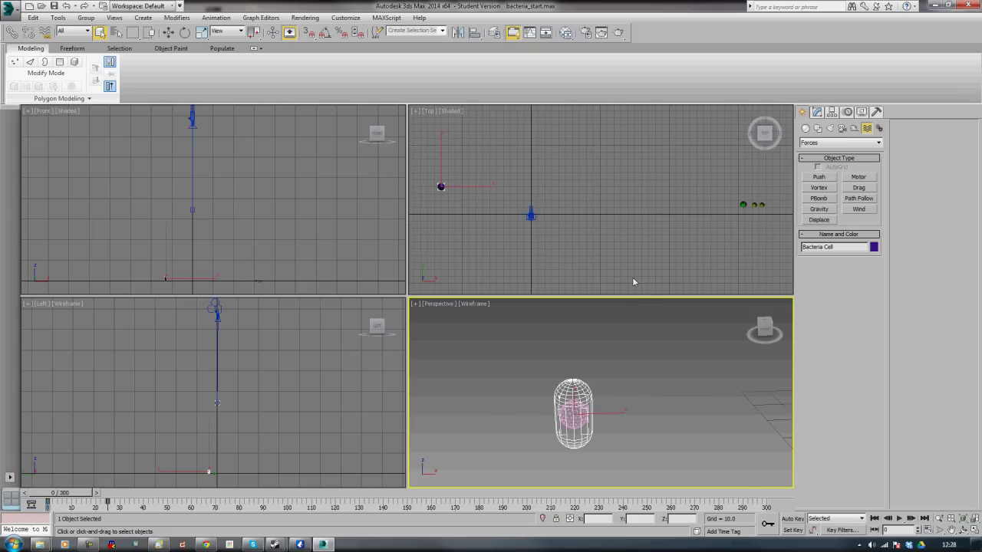
# - Create a PF Source emitter about 71 wide and 56 long around the origin in the Top view, and review its parameters
pyautogui.click(615, 203)
pyautogui.moveTo(568, 224); pyautogui.dragTo(615, 215, button='middle')
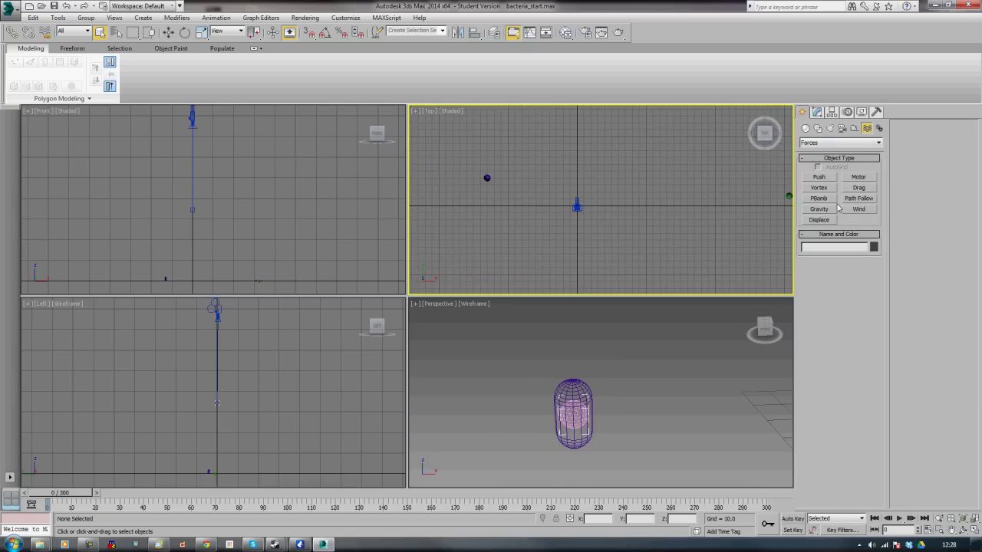
pyautogui.click(804, 128)
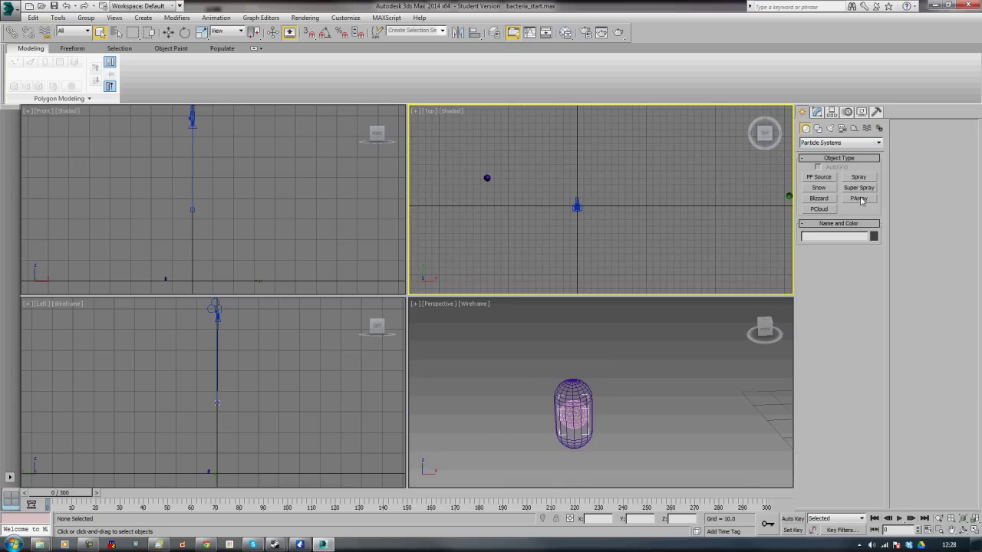
pyautogui.click(826, 177)
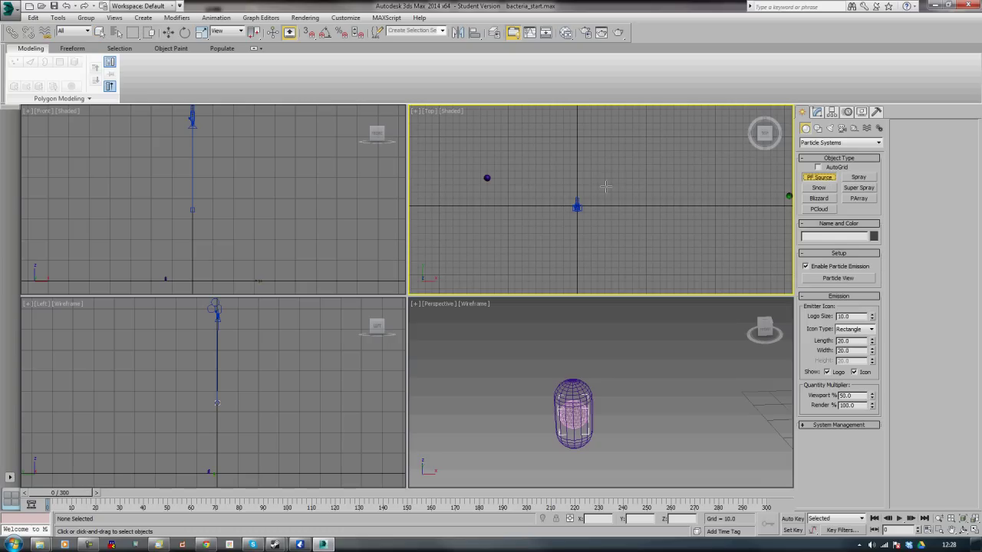
pyautogui.moveTo(602, 186); pyautogui.dragTo(553, 225)
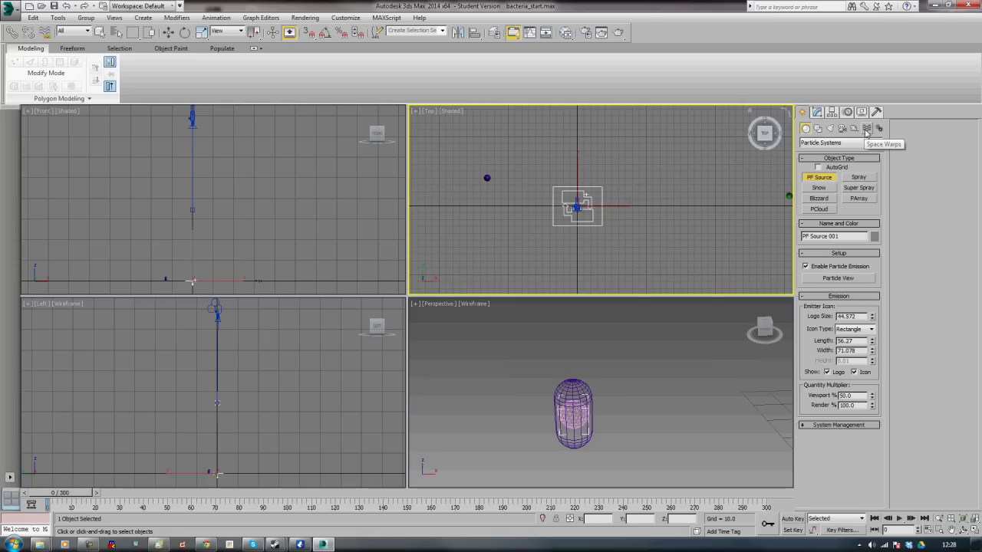
pyautogui.click(817, 111)
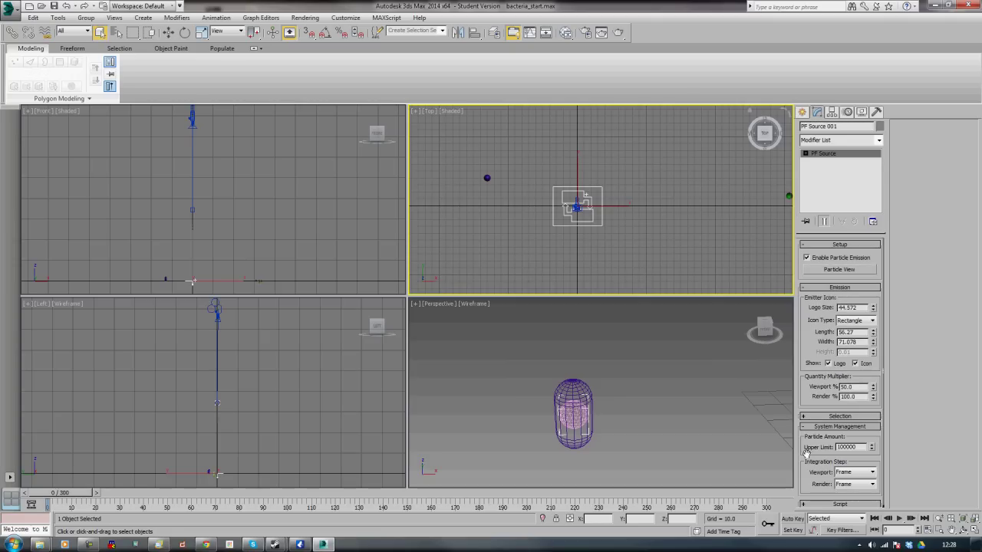
pyautogui.scroll(-1, 804, 465)
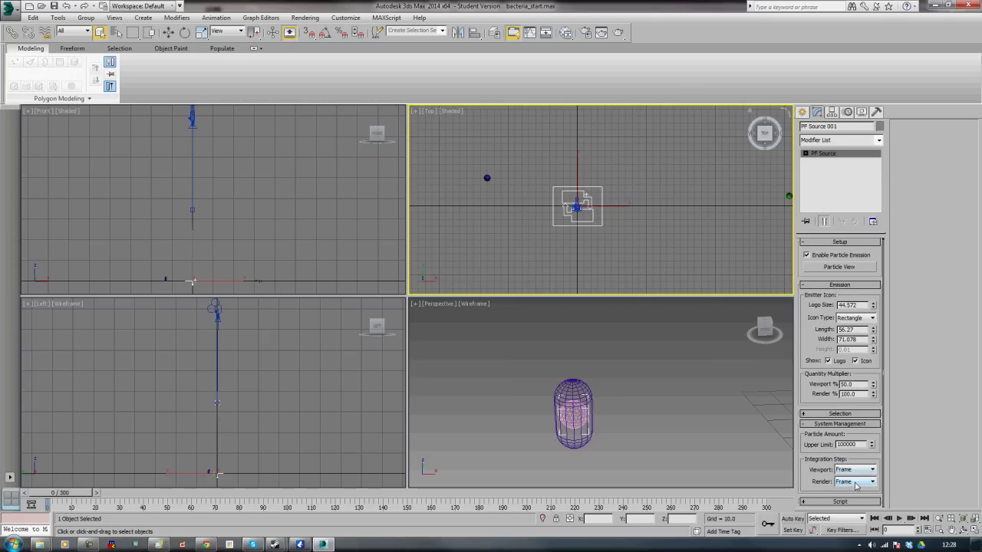
pyautogui.scroll(1, 807, 355)
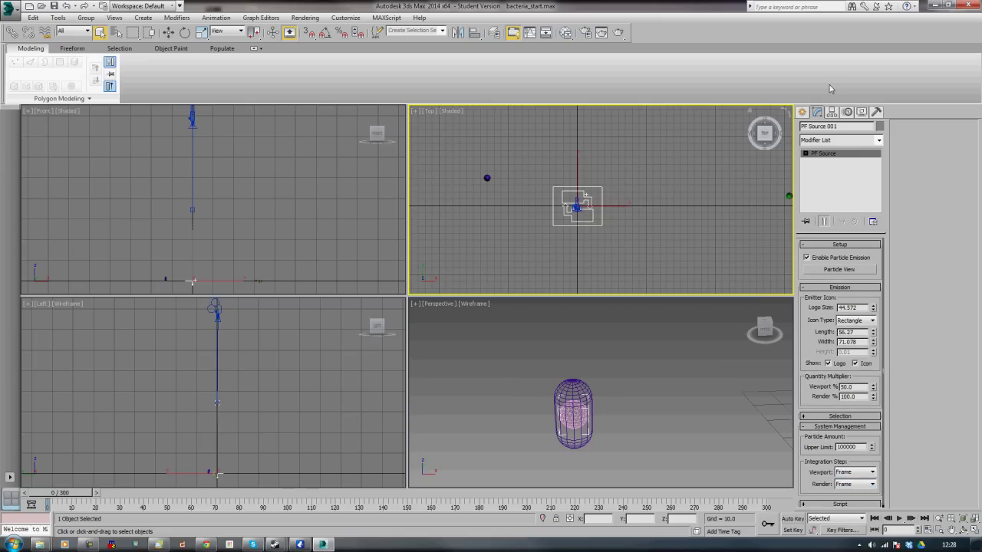
# - Place a Drag space warp beside the PF Source emitter, between it and the green sphere, in the Top view
pyautogui.click(803, 112)
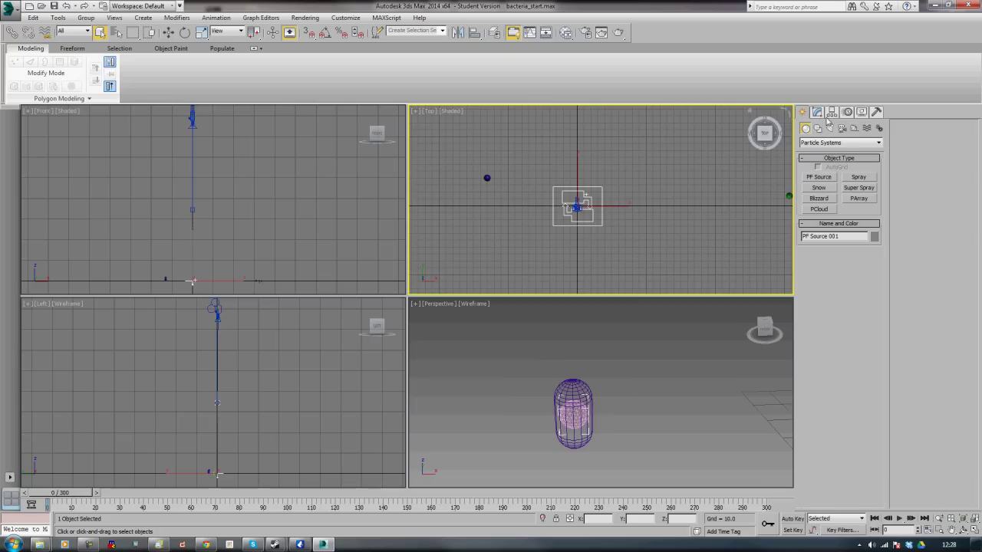
pyautogui.click(867, 129)
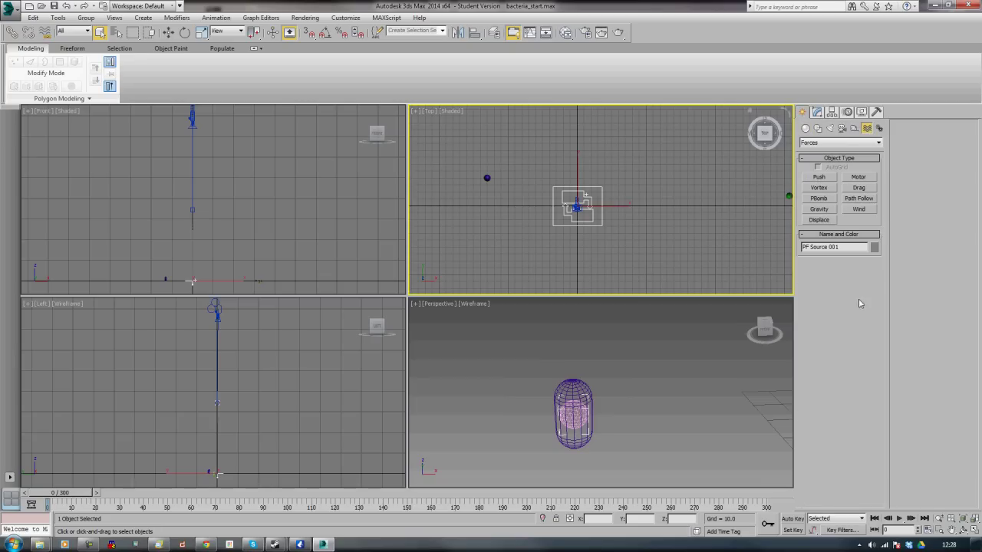
pyautogui.click(859, 188)
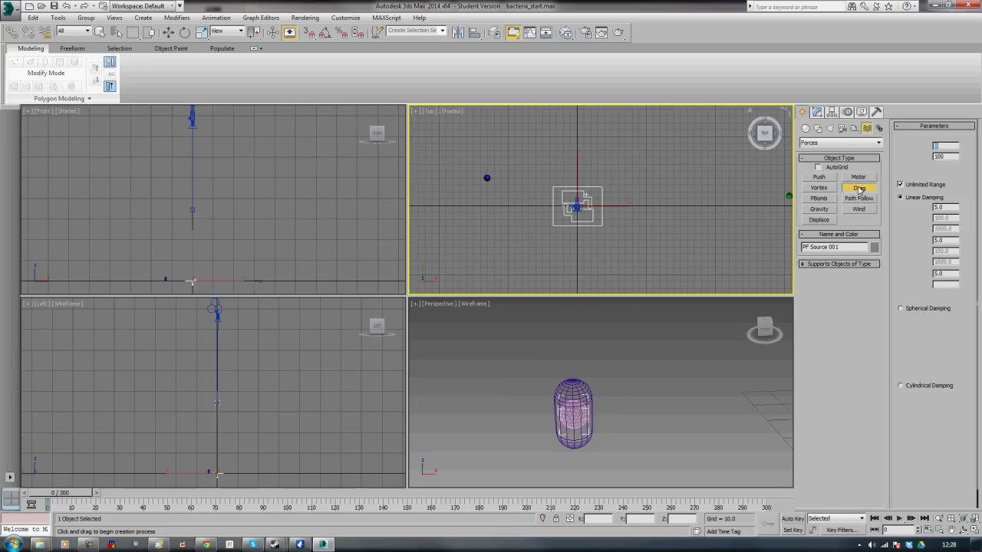
pyautogui.click(648, 186)
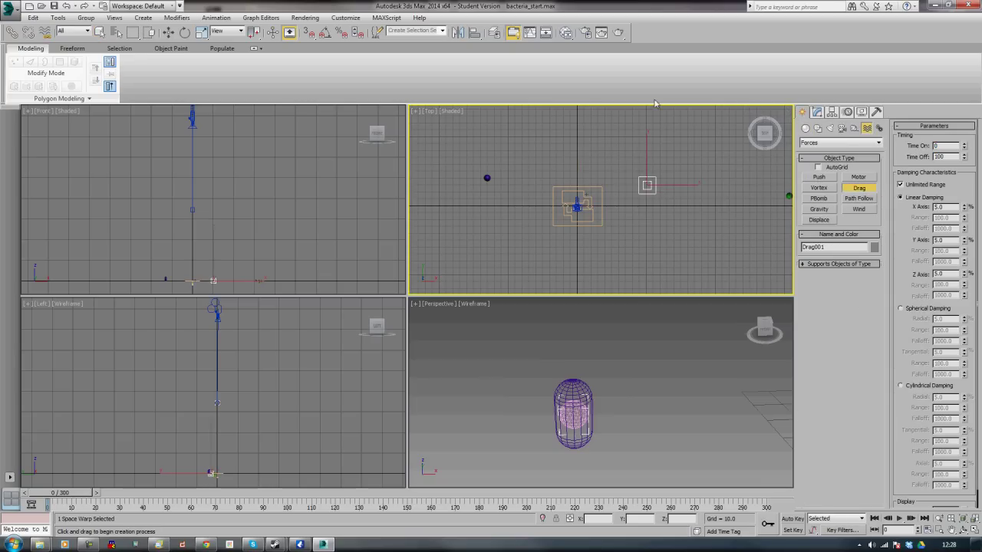
pyautogui.doubleClick(946, 157)
pyautogui.write('1000')
pyautogui.press('Return')
# - Maximize the Top view, open Particle View and delete the unneeded Event 002 and Event 001
pyautogui.hotkey('alt', 'w')
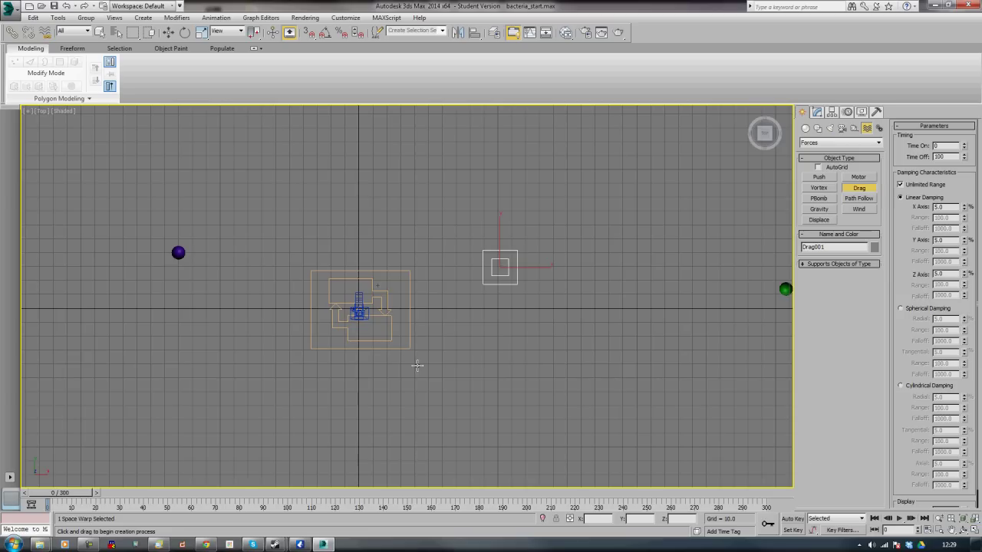
pyautogui.press('6')
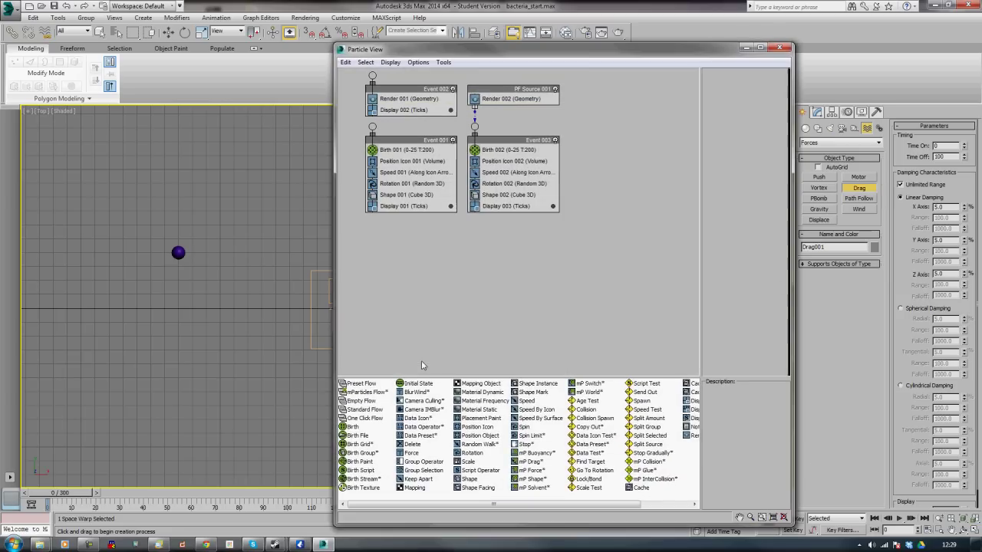
pyautogui.click(419, 92)
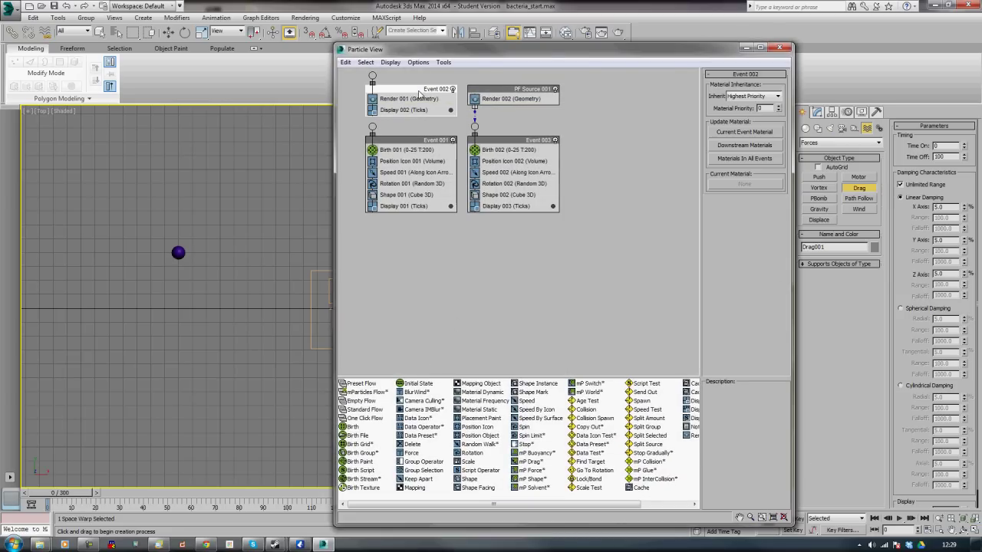
pyautogui.press('Delete')
pyautogui.click(399, 142)
pyautogui.press('Delete')
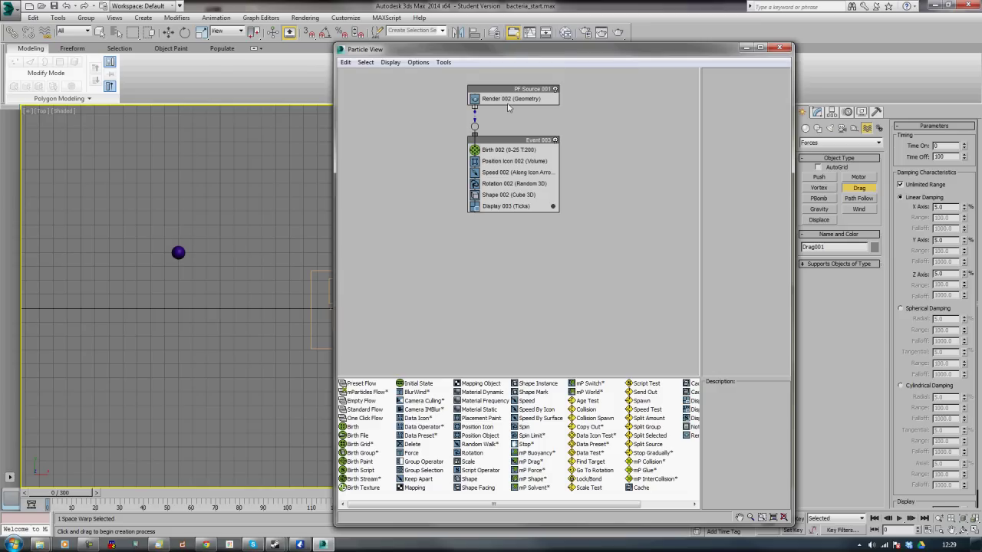
# - Rename PF Source 001 as PF_Source_Bacteria_Dividing and add a Material Static operator below its Render operator
pyautogui.moveTo(456, 53); pyautogui.dragTo(565, 40)
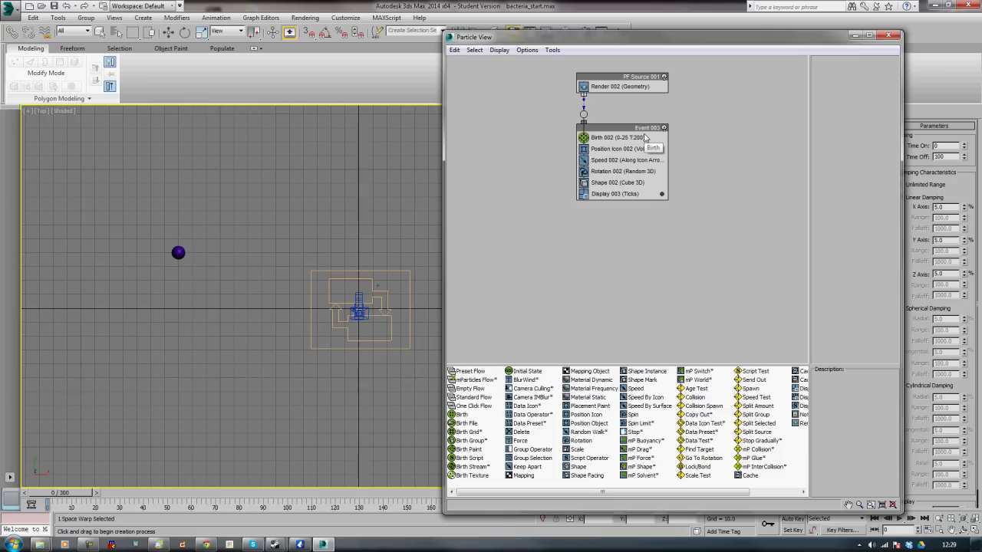
pyautogui.rightClick(630, 79)
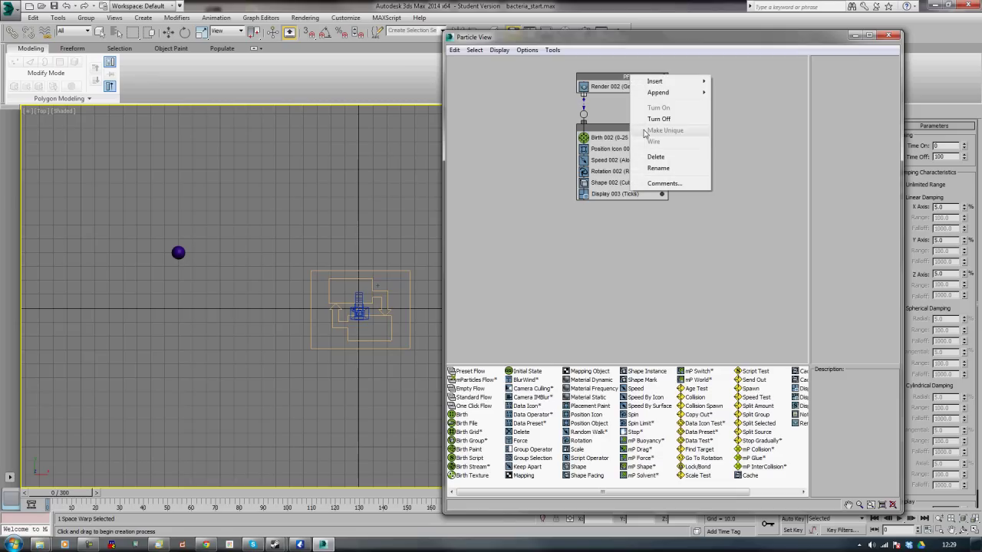
pyautogui.click(659, 168)
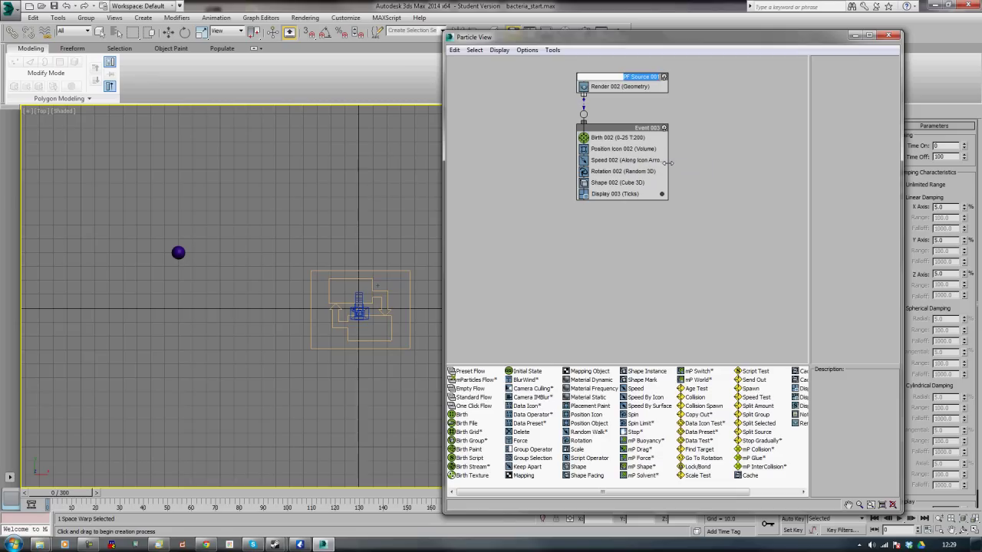
pyautogui.write('PF_Source_Bacteria_Dividing')
pyautogui.press('Return')
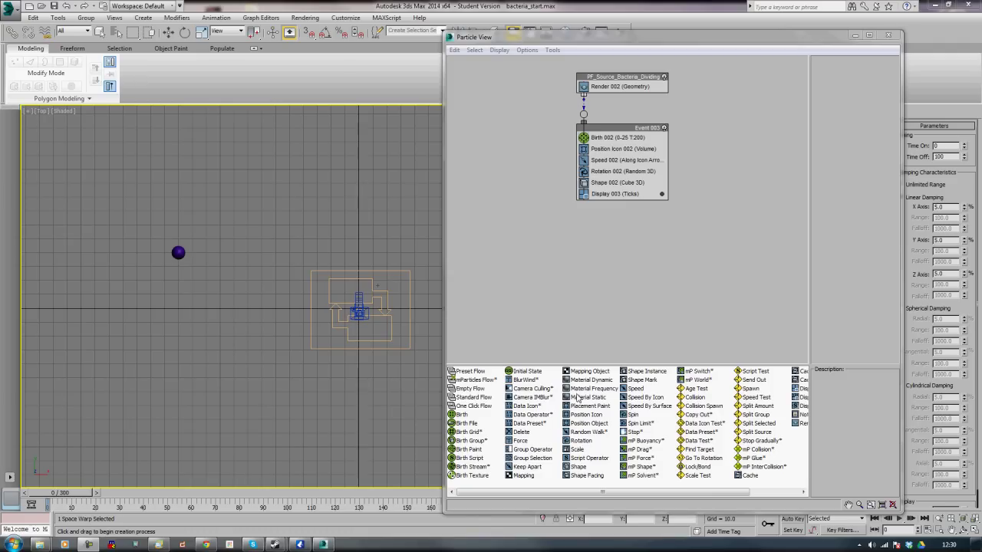
pyautogui.moveTo(578, 399); pyautogui.dragTo(596, 92)
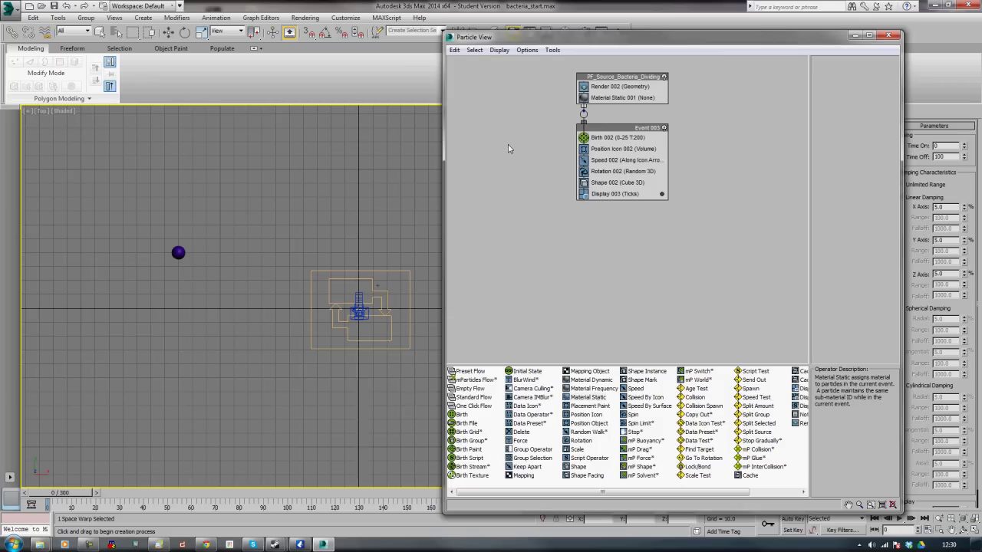
# - Set the Birth operator's emit stop to 1 and amount to 1, and the Position Icon operator's location to Pivot
pyautogui.click(603, 139)
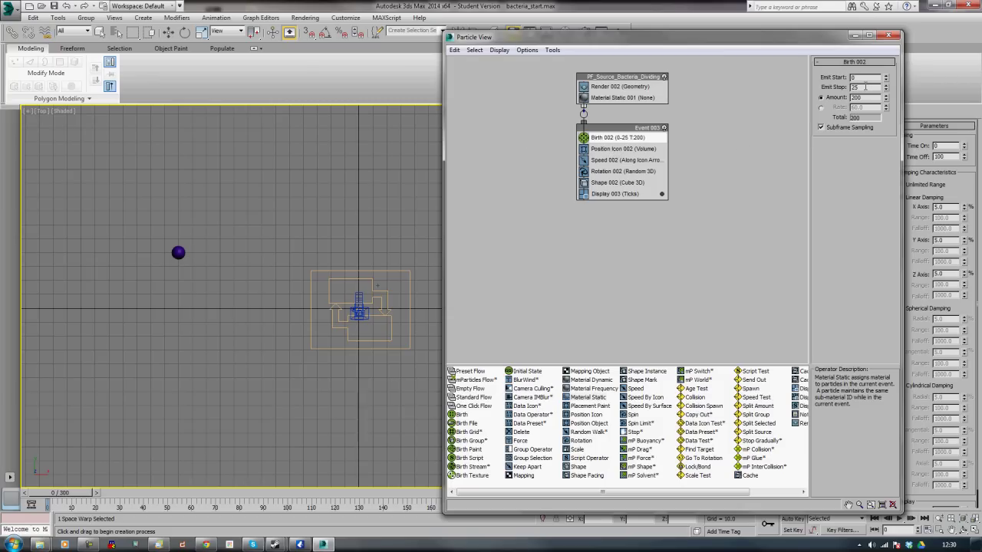
pyautogui.press('Tab')
pyautogui.write('1')
pyautogui.click(619, 152)
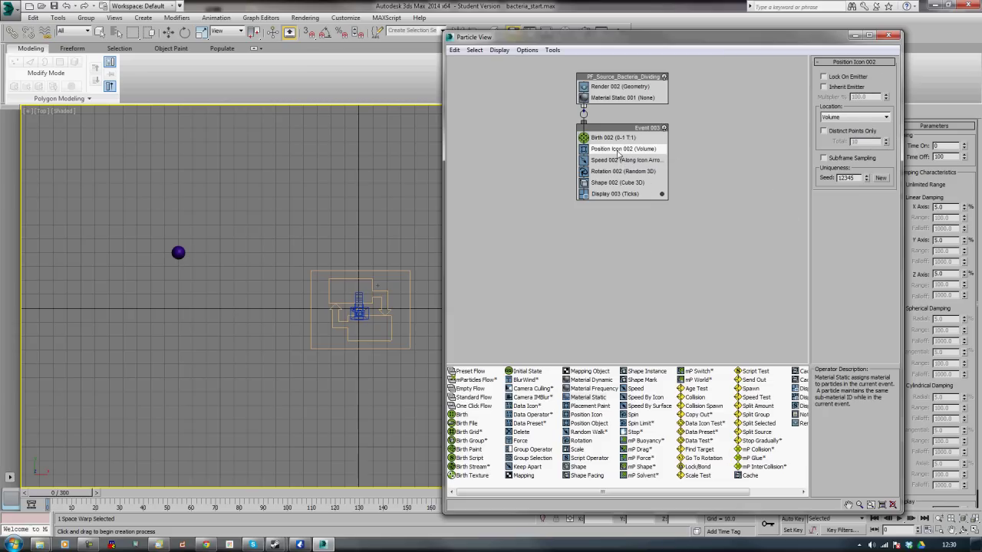
pyautogui.click(857, 118)
pyautogui.click(847, 126)
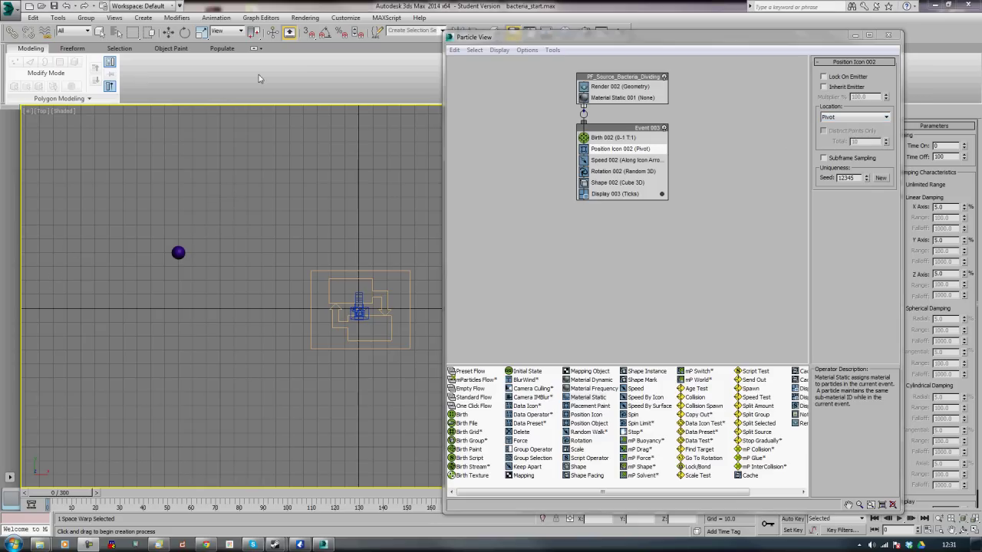
# - Rename Event 003 as initial_direction and delete its Shape operator
pyautogui.rightClick(627, 129)
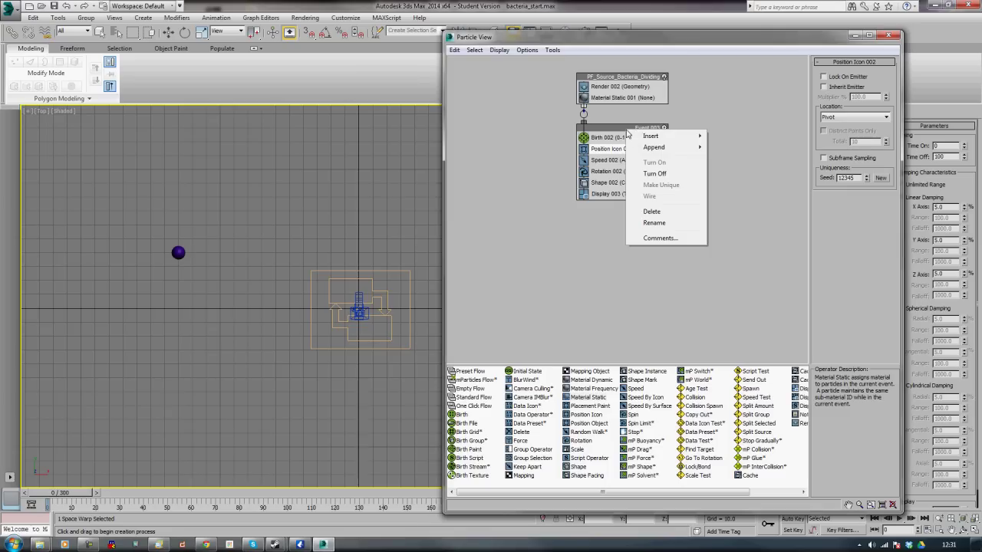
pyautogui.click(658, 222)
pyautogui.write('initial direction')
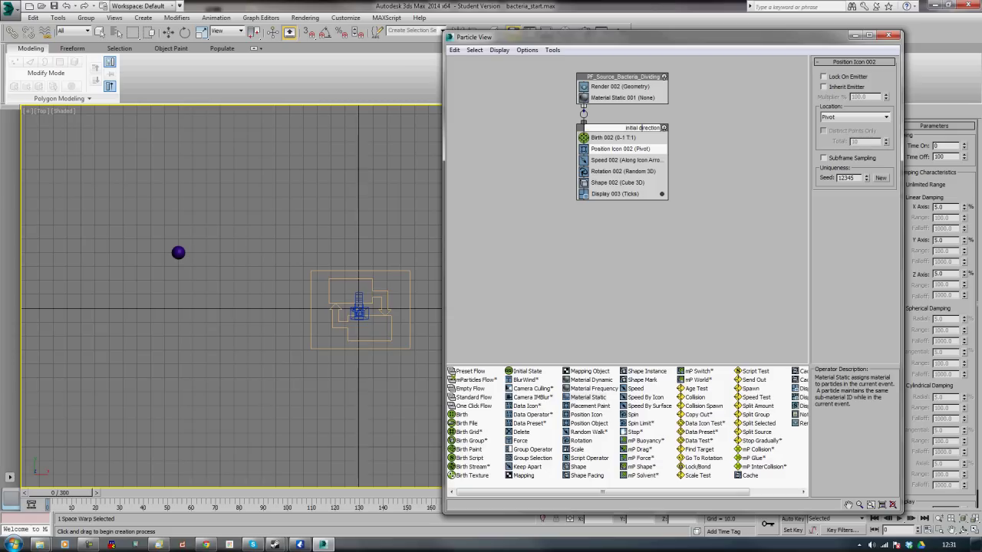
pyautogui.press('Return')
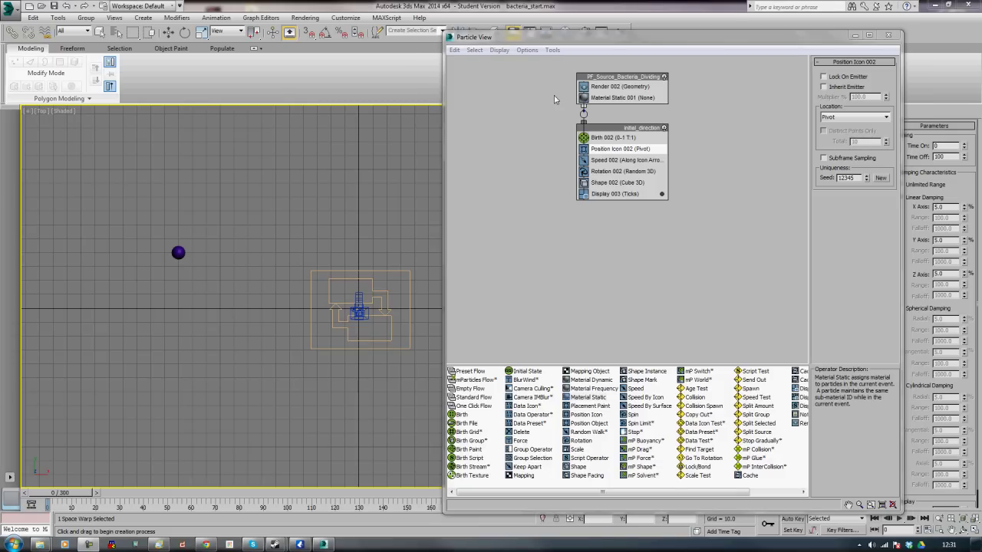
pyautogui.click(619, 184)
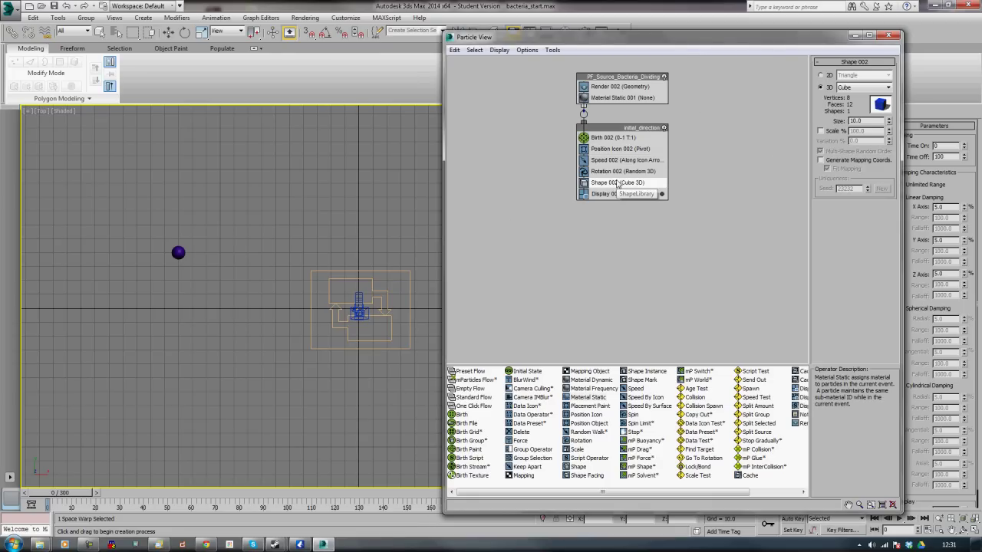
pyautogui.press('Delete')
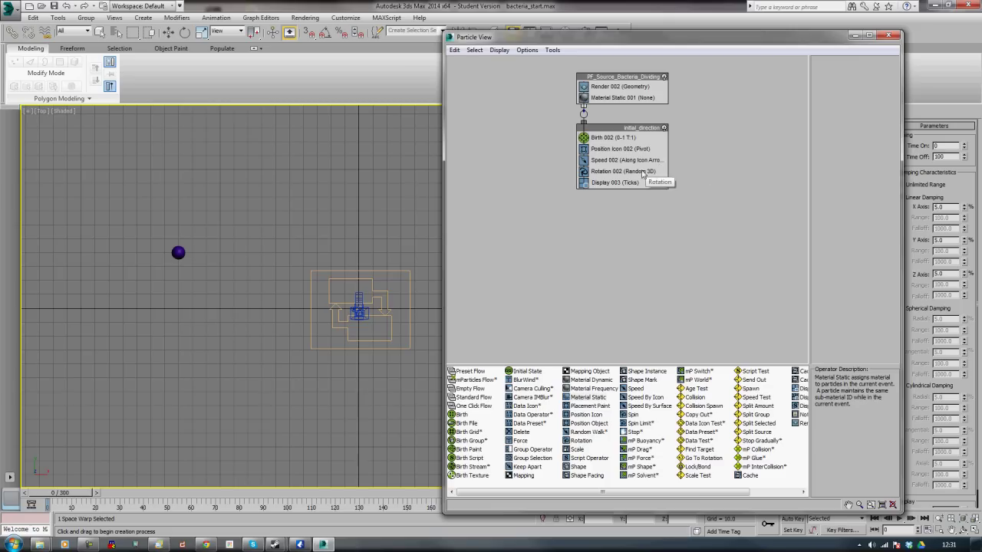
# - Set the Speed operator in the initial_direction event to speed 1 with direction Random Horizontal
pyautogui.click(618, 160)
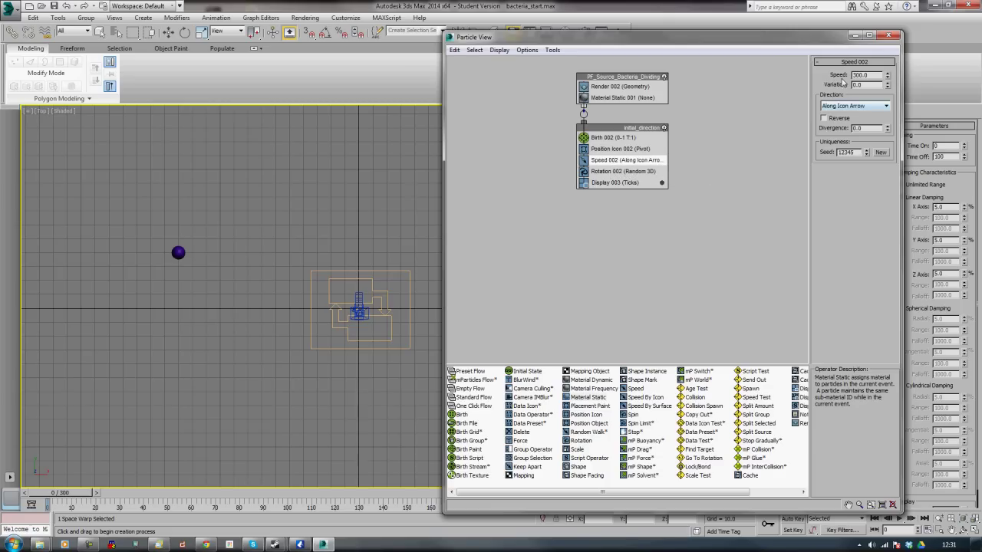
pyautogui.doubleClick(859, 75)
pyautogui.write('1')
pyautogui.press('Return')
pyautogui.click(886, 106)
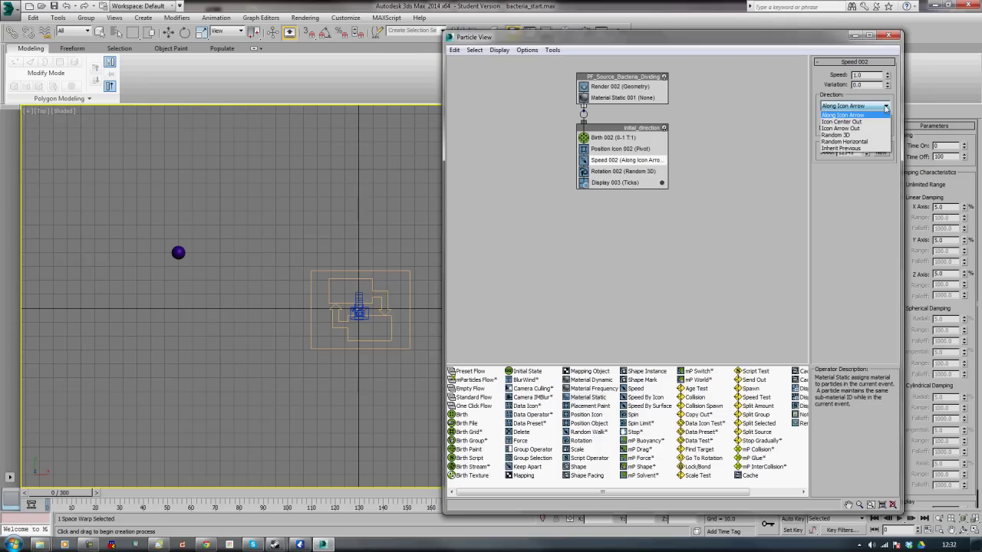
pyautogui.click(844, 142)
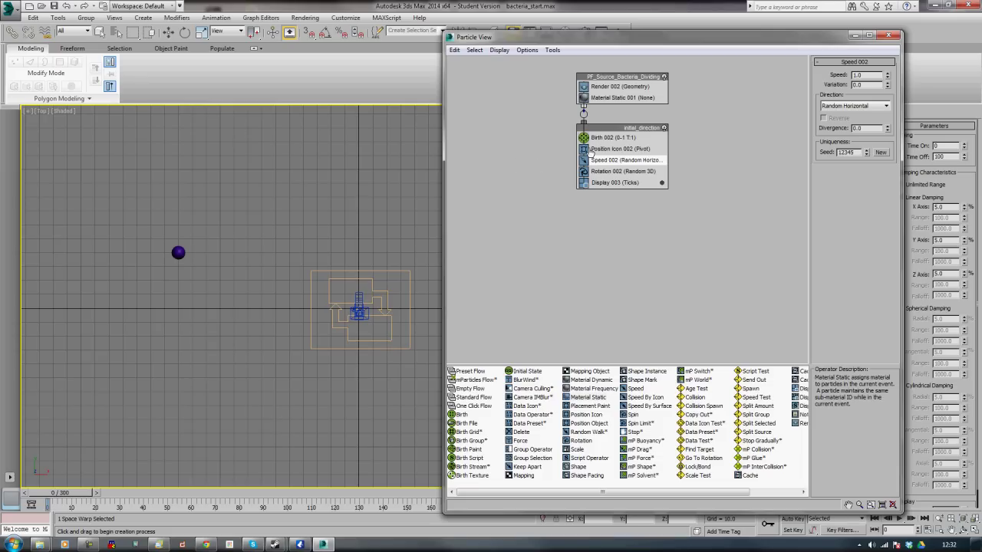
# - Set the Rotation operator's orientation matrix to Speed Space Follow with a Y value of 90
pyautogui.click(623, 170)
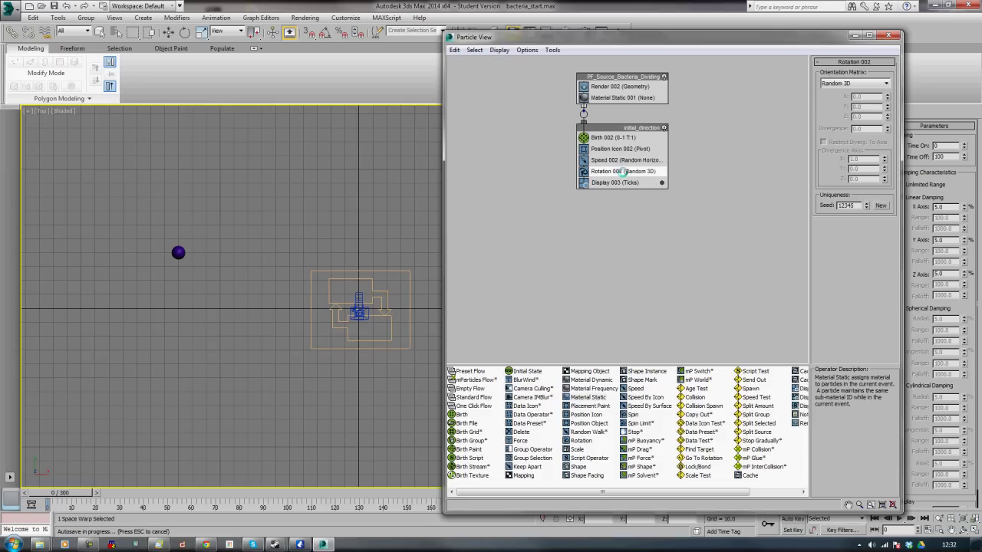
pyautogui.click(850, 83)
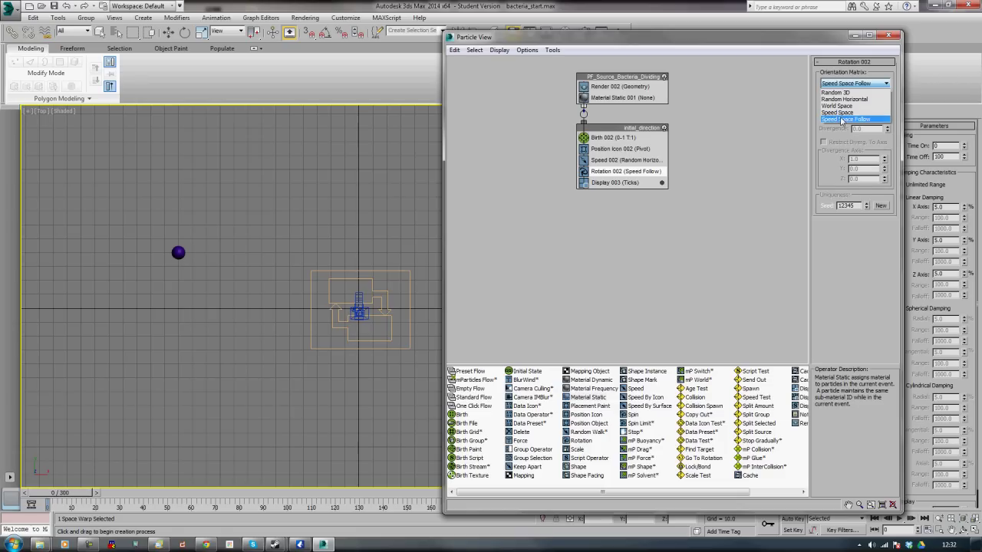
pyautogui.click(845, 119)
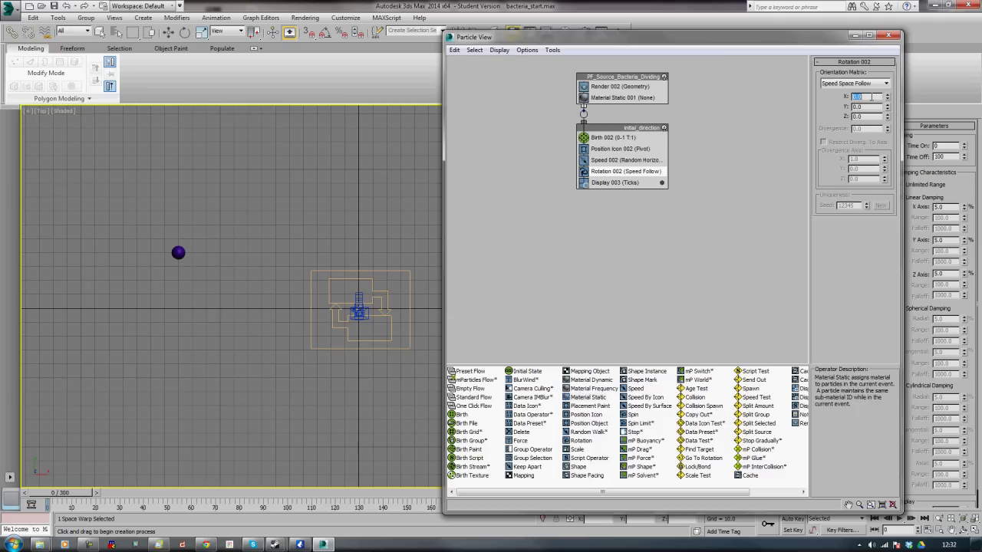
pyautogui.click(873, 106)
pyautogui.write('90')
pyautogui.press('Return')
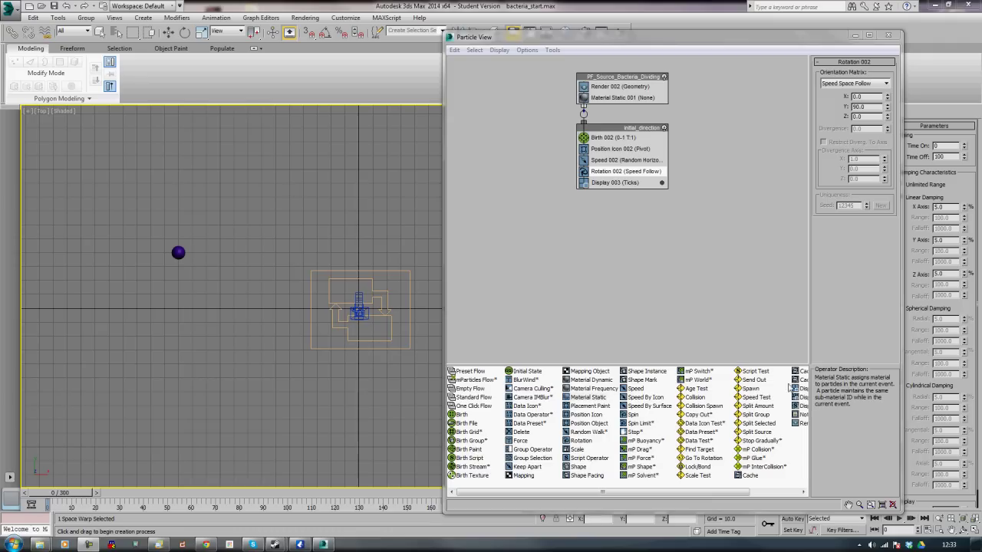
# - Add a Send Out test between the Rotation and Display operators of the initial_direction event
pyautogui.click(754, 382)
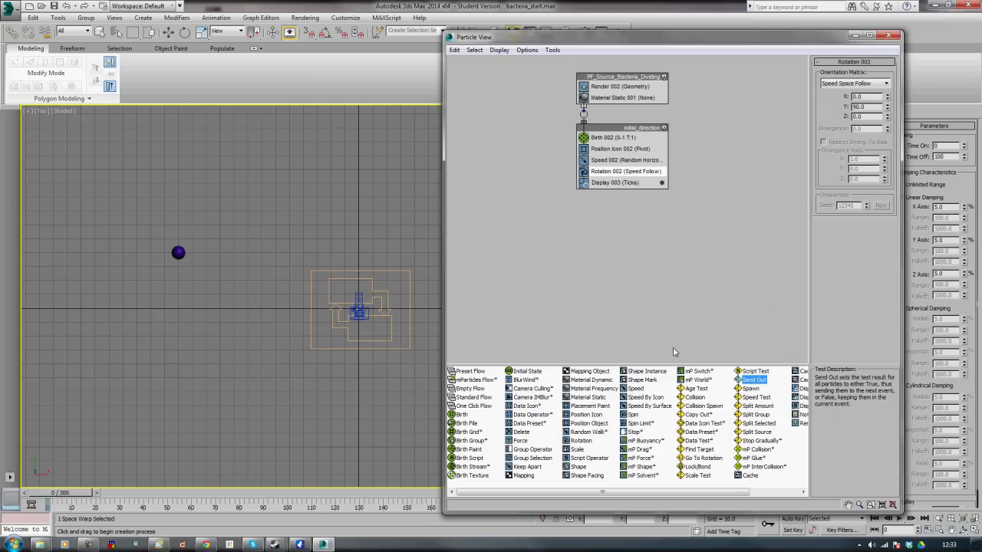
pyautogui.moveTo(746, 382); pyautogui.dragTo(613, 179)
pyautogui.moveTo(751, 212); pyautogui.dragTo(704, 201, button='middle')
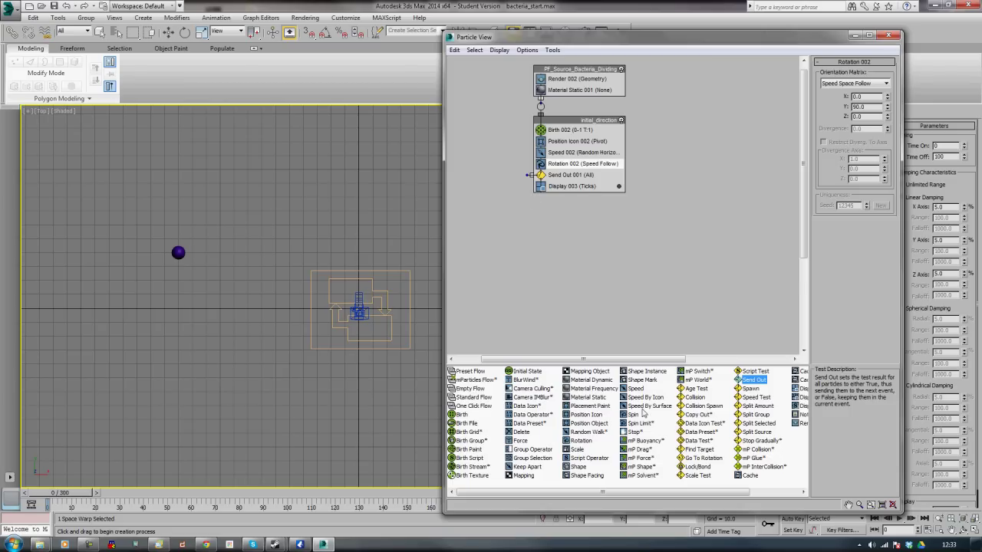
# - Create a new event below initial_direction from a Shape Instance operator, using the Bacteria Cell as its particle geometry object
pyautogui.moveTo(647, 371); pyautogui.dragTo(533, 235)
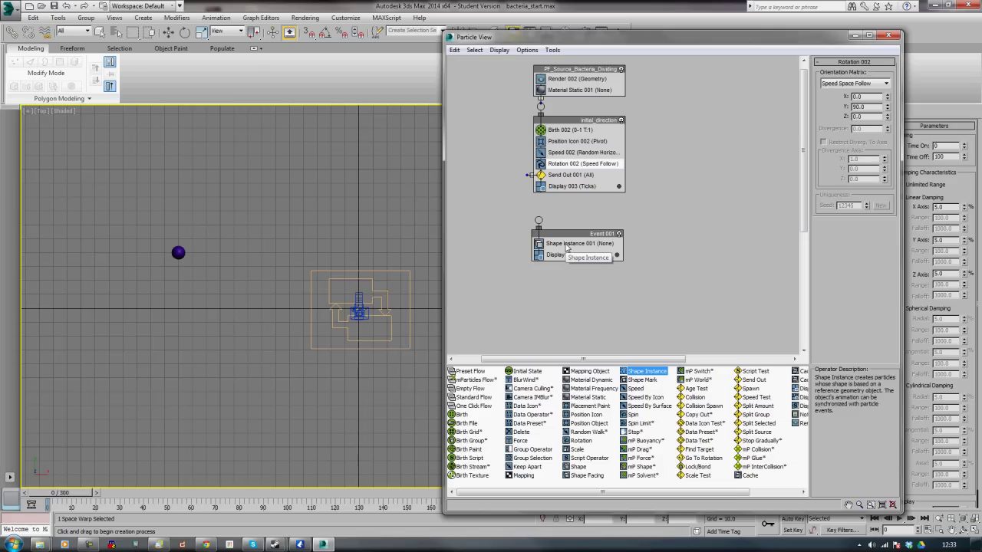
pyautogui.click(567, 247)
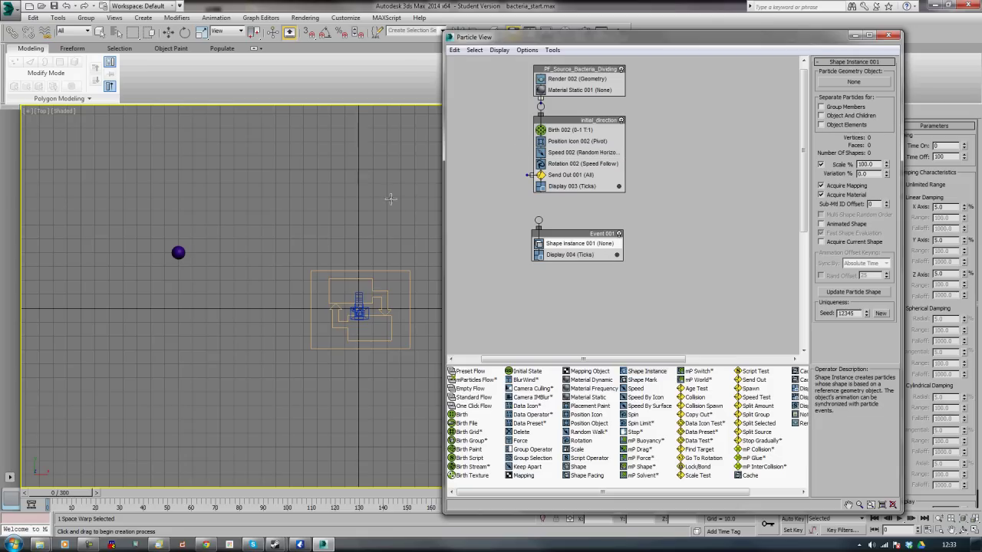
pyautogui.click(846, 82)
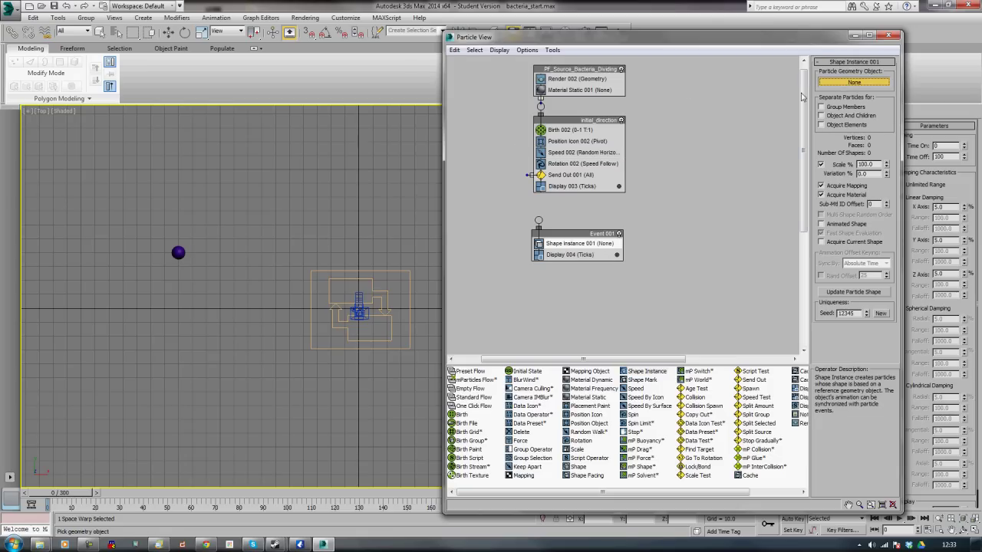
pyautogui.click(178, 254)
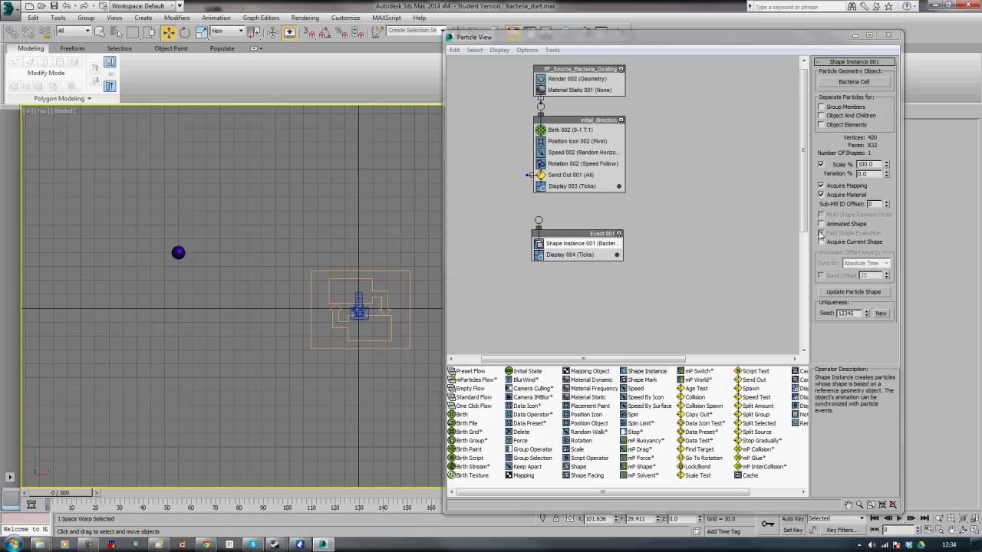
# - Enable Animated Shape with Fast Shape Evaluation for the Shape Instance and sync its animation offset by Particle Age
pyautogui.click(822, 223)
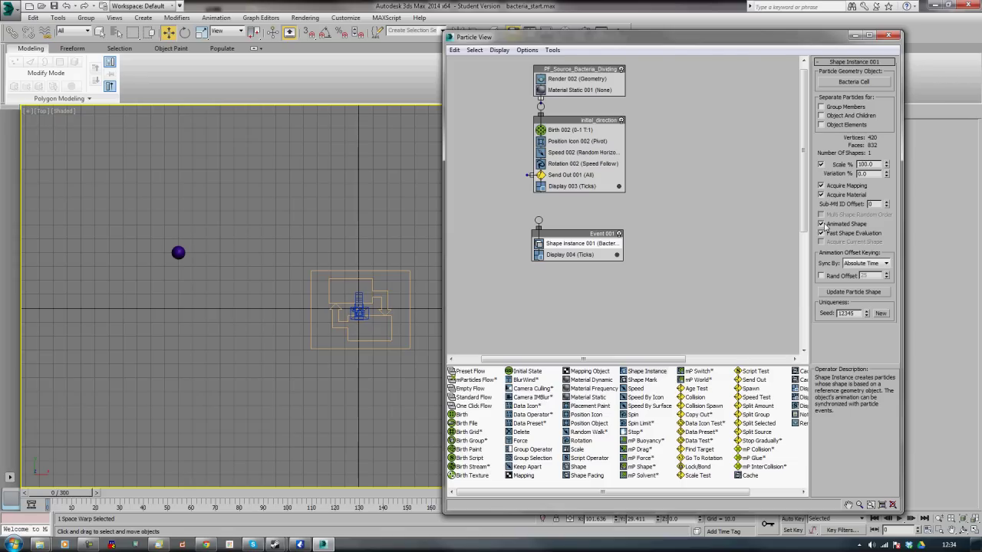
pyautogui.click(872, 263)
pyautogui.click(872, 280)
pyautogui.click(821, 233)
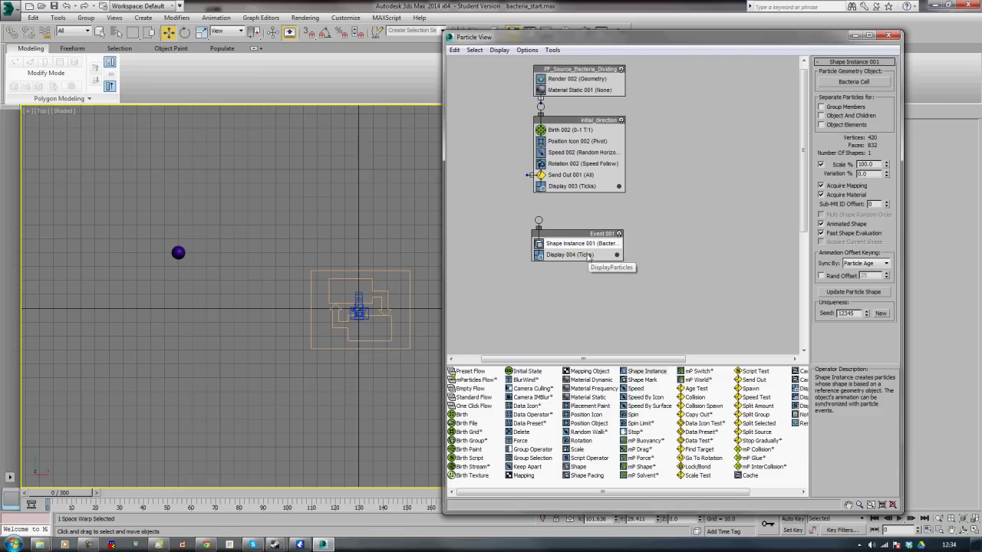
# - Set the display type of the Display operator in Event 001 to Geometry
pyautogui.click(585, 254)
pyautogui.rightClick(584, 255)
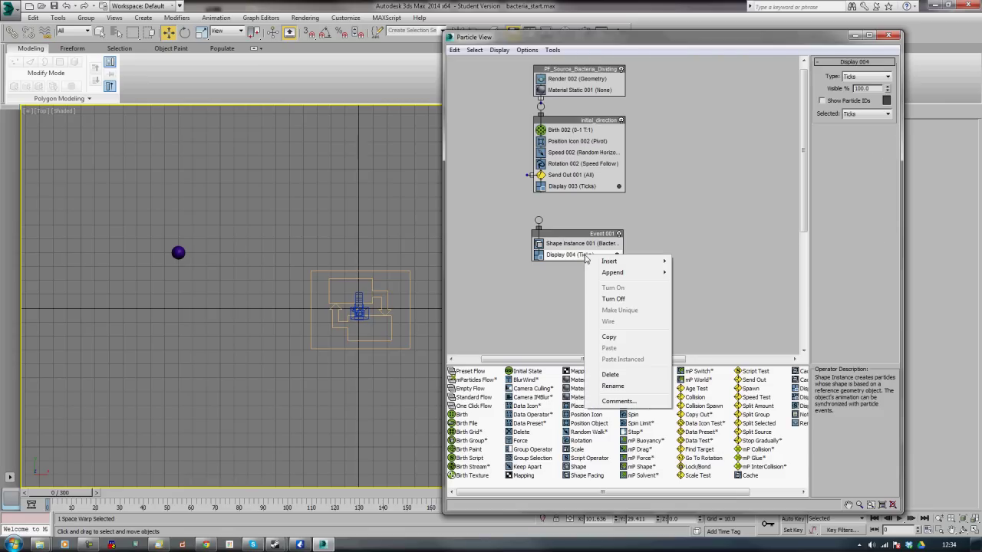
pyautogui.moveTo(604, 262)
pyautogui.click(572, 260)
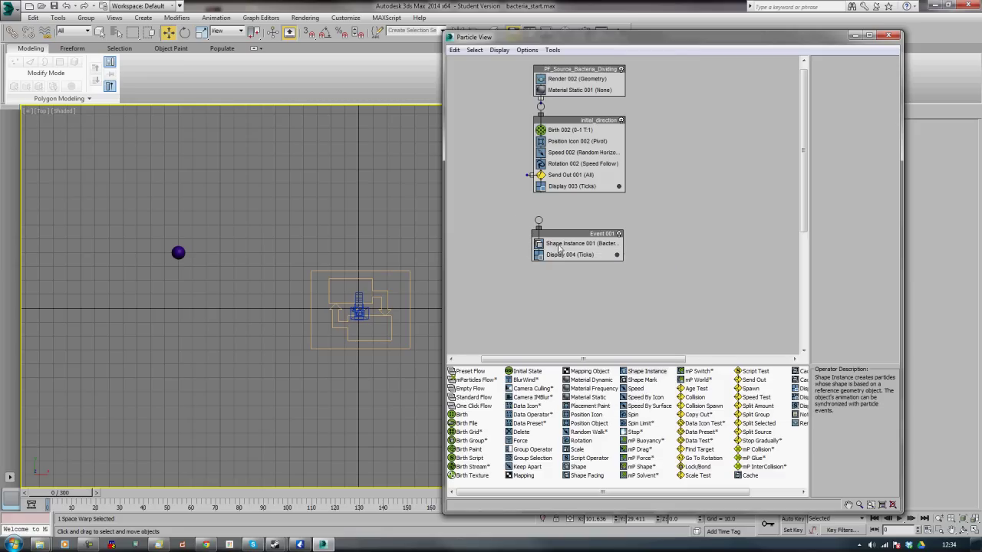
pyautogui.click(571, 260)
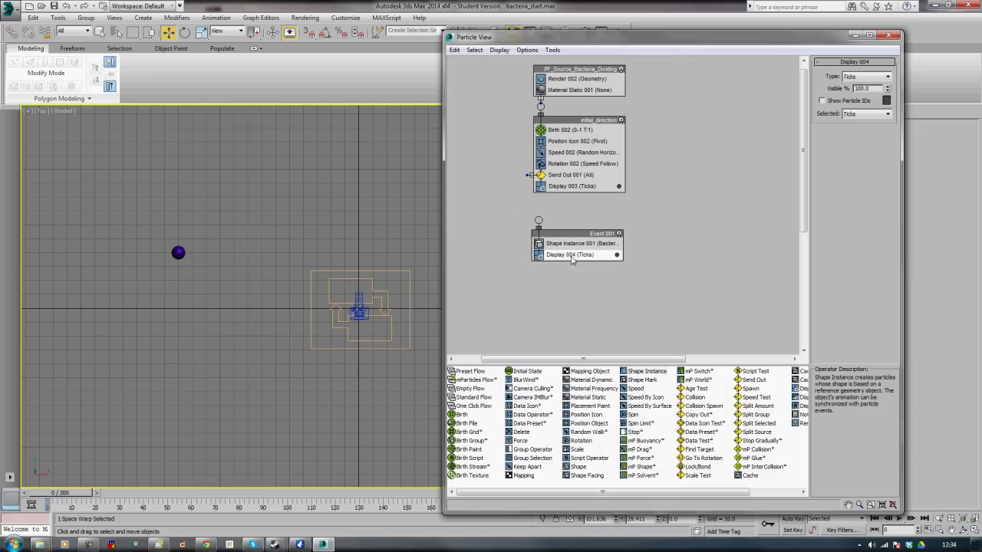
pyautogui.click(864, 76)
pyautogui.click(855, 125)
# - Inspect the bacteria cell at frame 20 in the Perspective view, and return to frame 0 in the Camera01 view
pyautogui.moveTo(71, 494); pyautogui.dragTo(133, 484)
pyautogui.press('w')
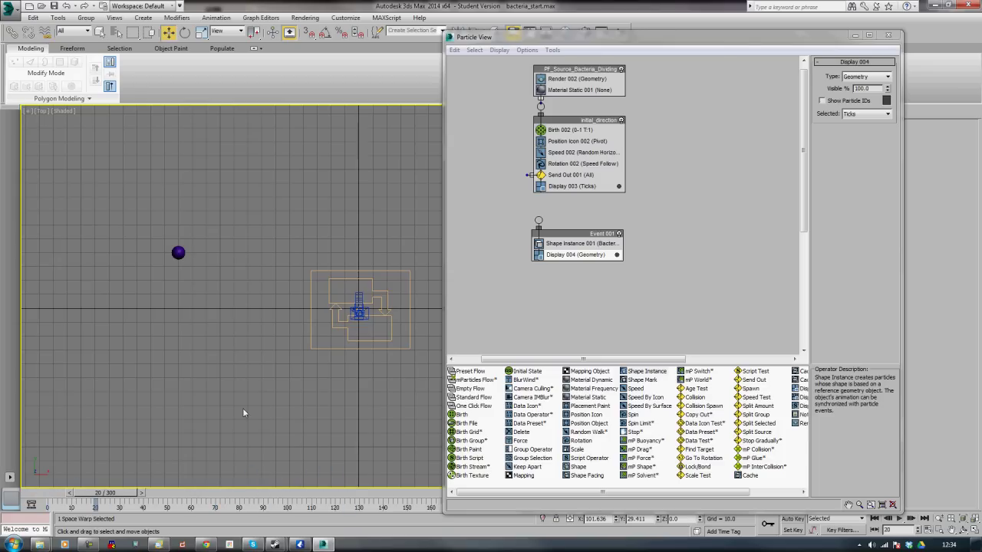
pyautogui.moveTo(254, 404); pyautogui.dragTo(242, 348, button='middle')
pyautogui.press('p')
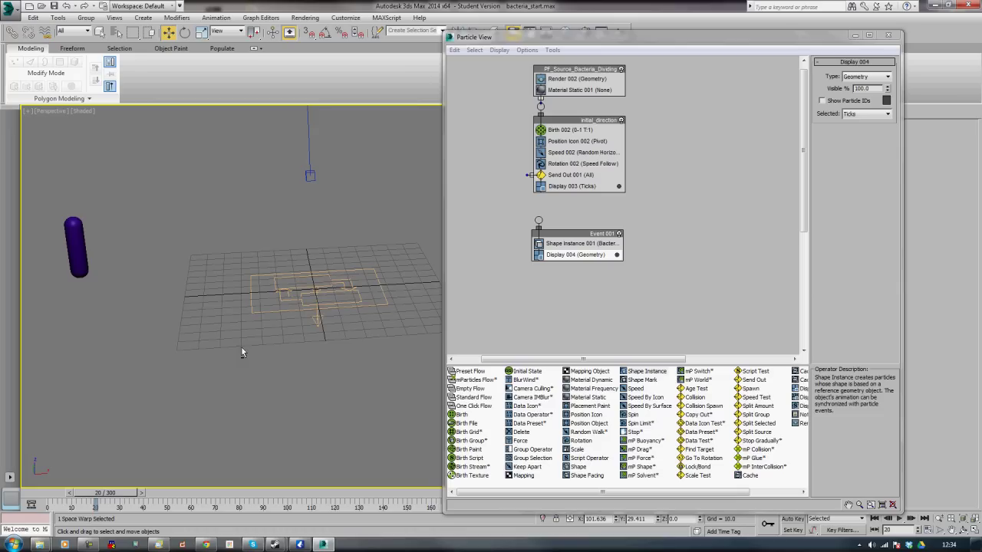
pyautogui.moveTo(112, 493); pyautogui.dragTo(6, 486)
pyautogui.press('alt')
pyautogui.press('c')
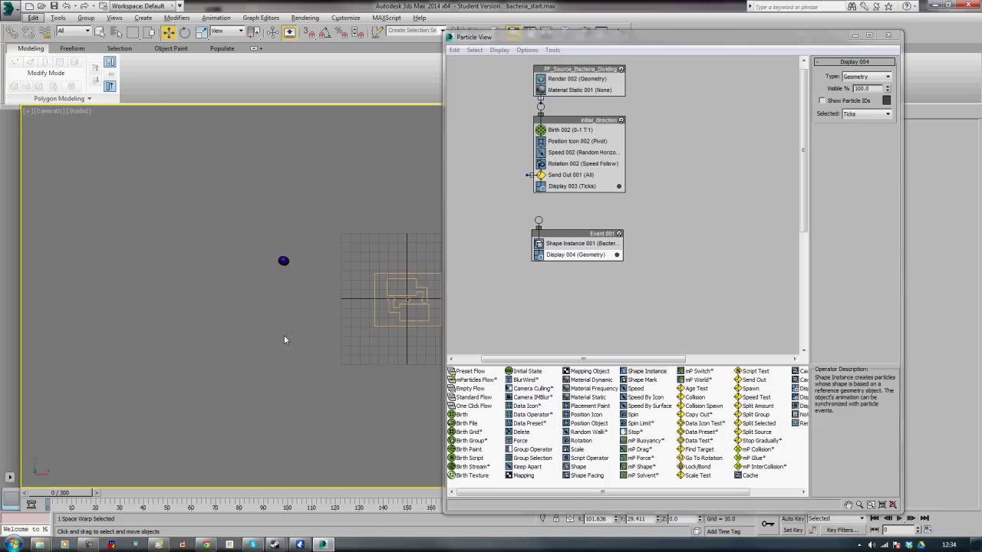
pyautogui.moveTo(319, 332); pyautogui.dragTo(189, 338, button='middle')
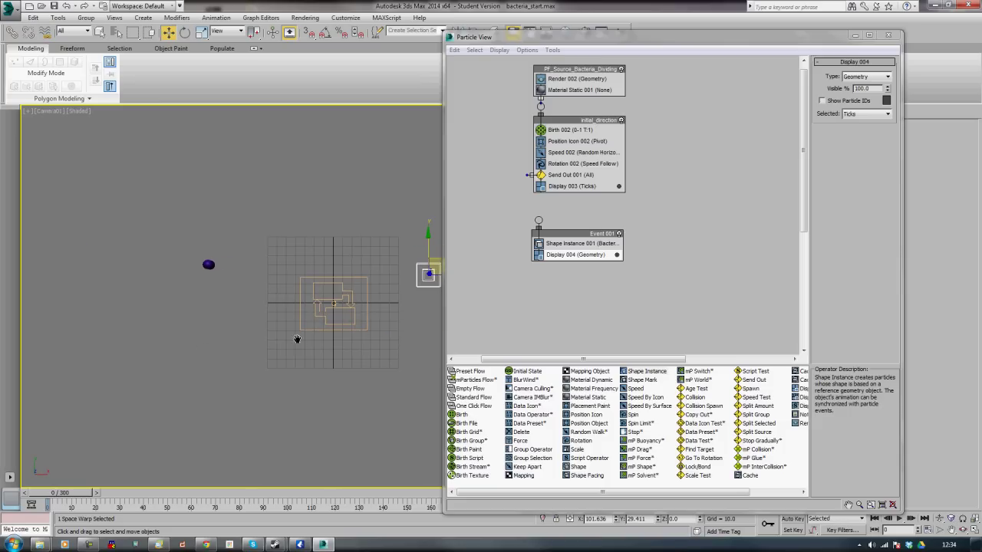
pyautogui.moveTo(298, 340); pyautogui.dragTo(247, 341, button='middle')
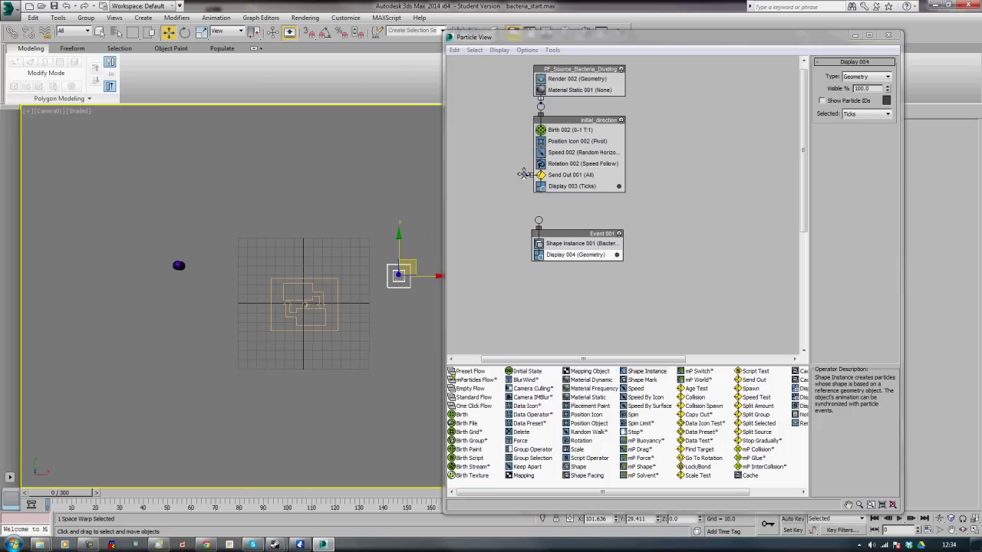
# - Wire the Send Out test of initial_direction to Event 001 and scrub the timeline to check the particle
pyautogui.moveTo(528, 174); pyautogui.dragTo(539, 221)
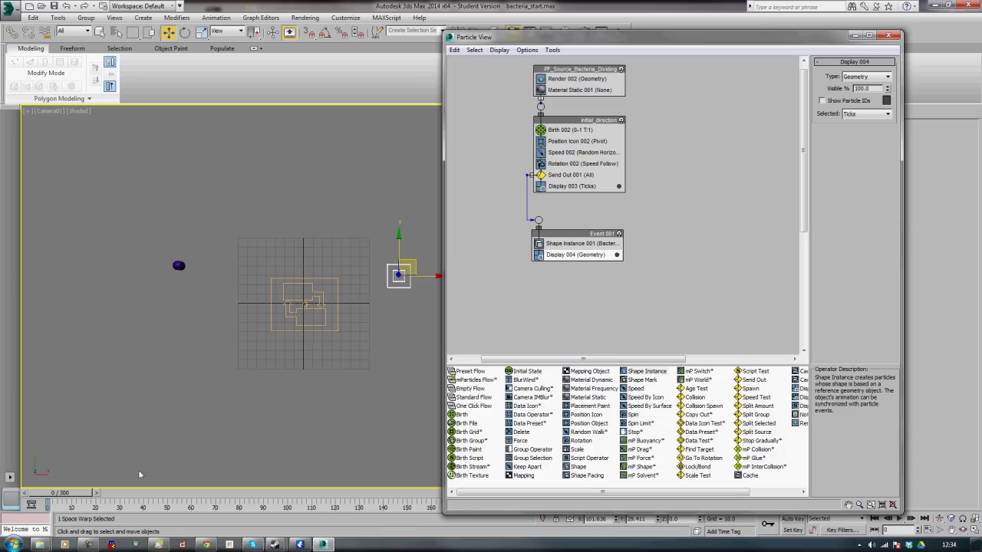
pyautogui.moveTo(73, 492); pyautogui.dragTo(106, 493)
pyautogui.moveTo(25, 492)
pyautogui.mouseDown()
pyautogui.moveTo(218, 492)
pyautogui.moveTo(83, 479)
pyautogui.moveTo(99, 492)
pyautogui.moveTo(230, 492)
pyautogui.moveTo(33, 488)
pyautogui.moveTo(240, 492)
pyautogui.moveTo(33, 489)
pyautogui.mouseUp()
pyautogui.press('w')
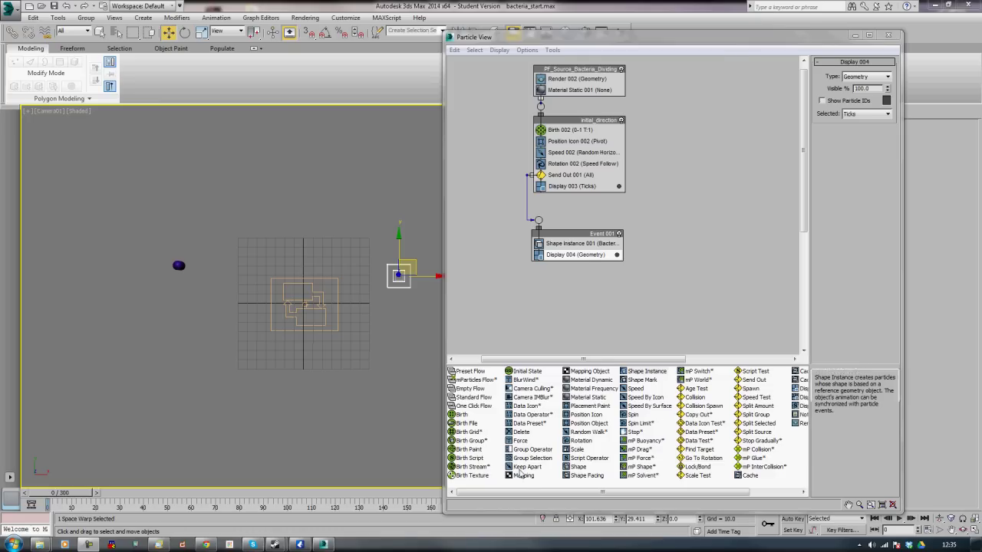
# - Add a Keep Apart operator below the Shape Instance in Event 001 and set its acceleration limit to 100
pyautogui.moveTo(522, 476); pyautogui.dragTo(588, 255)
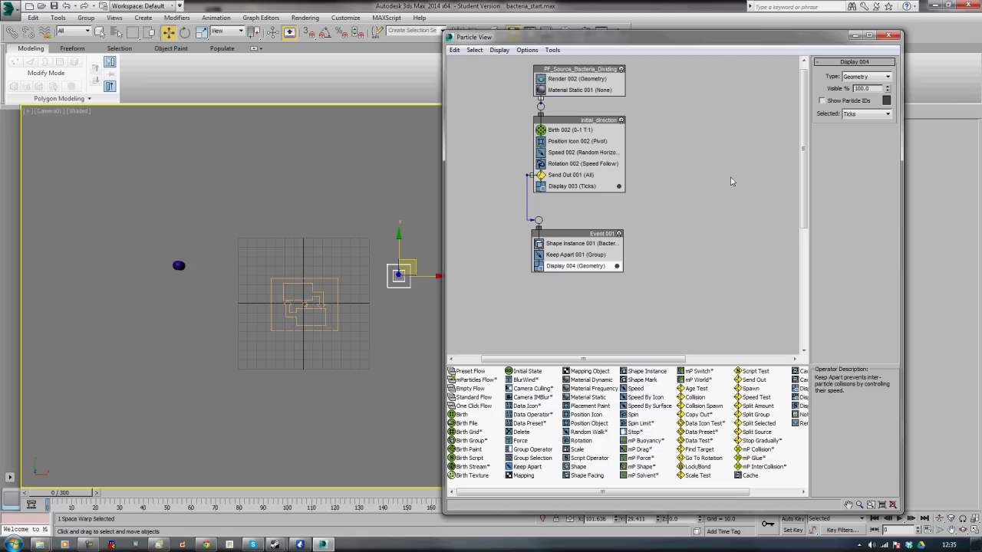
pyautogui.click(576, 255)
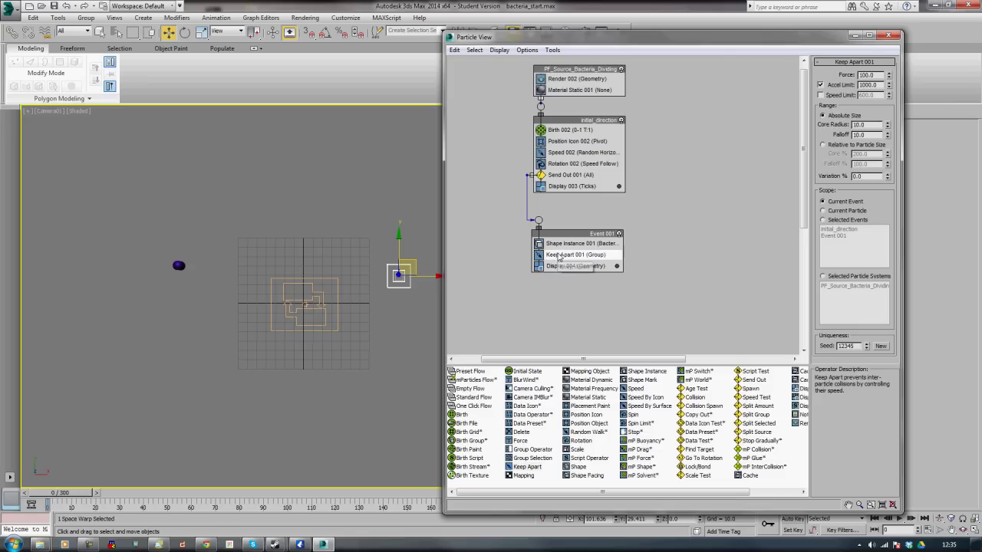
pyautogui.doubleClick(871, 85)
pyautogui.write('100')
pyautogui.press('Return')
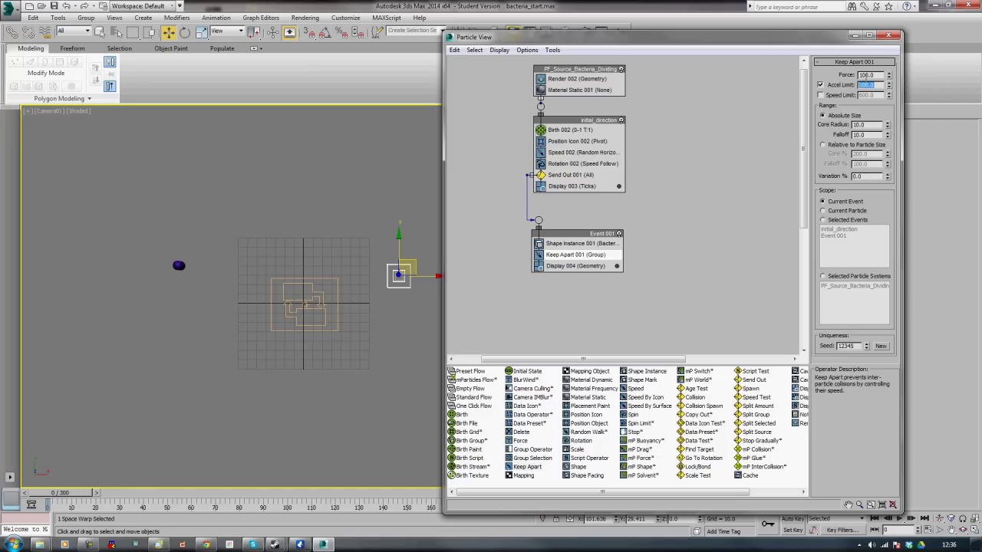
# - Set the Keep Apart core radius and falloff to 50 each, with its scope on the current particle system
pyautogui.doubleClick(866, 124)
pyautogui.write('50')
pyautogui.press('Return')
pyautogui.doubleClick(867, 135)
pyautogui.write('50')
pyautogui.press('Return')
pyautogui.click(843, 211)
pyautogui.click(581, 329)
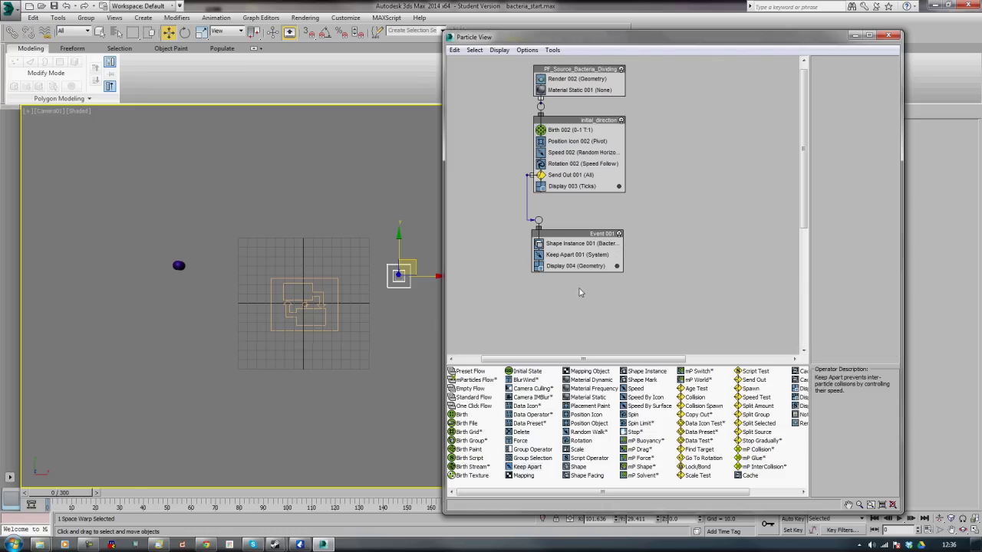
# - Add a Force operator below Keep Apart, assign the Drag001 space warp to it and set its influence to 2000%
pyautogui.moveTo(518, 443); pyautogui.dragTo(565, 272)
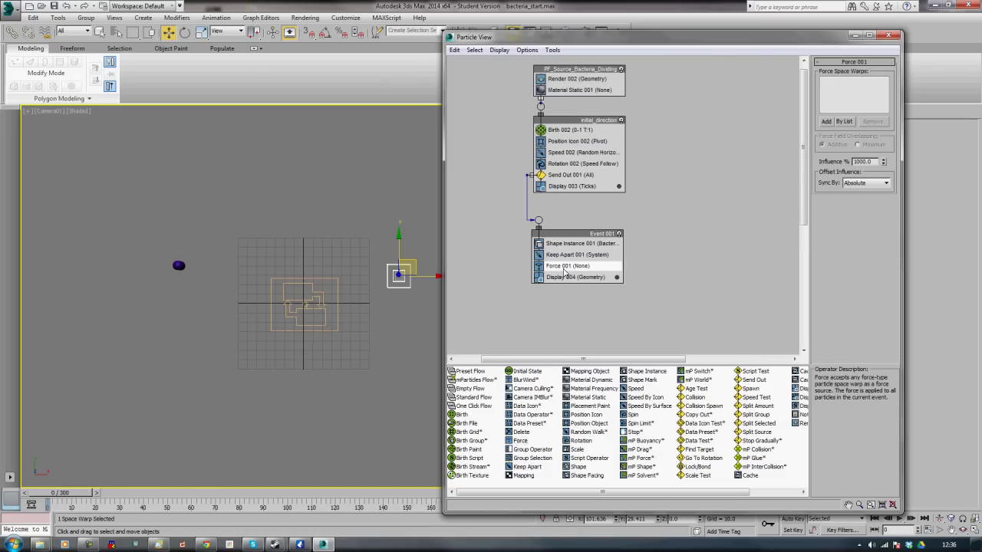
pyautogui.click(826, 122)
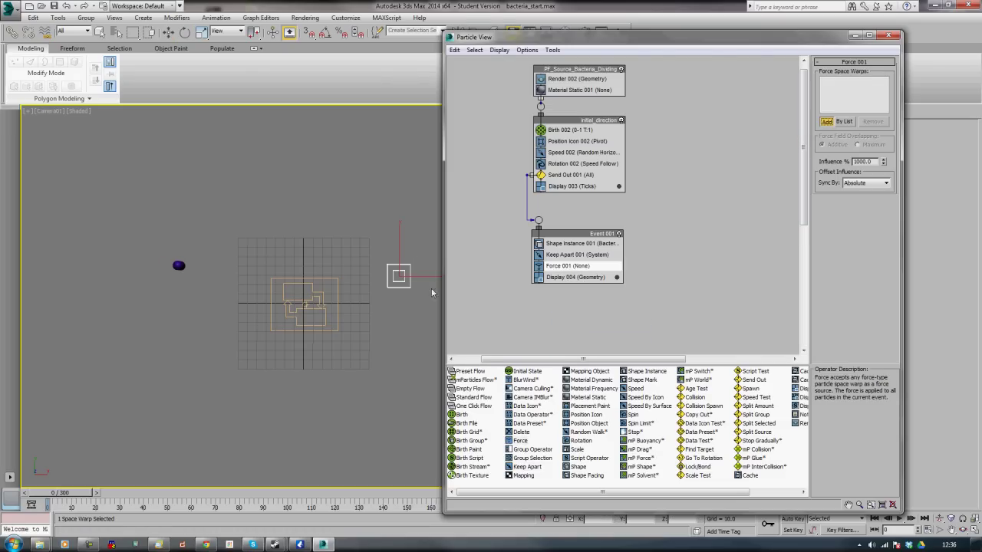
pyautogui.click(400, 277)
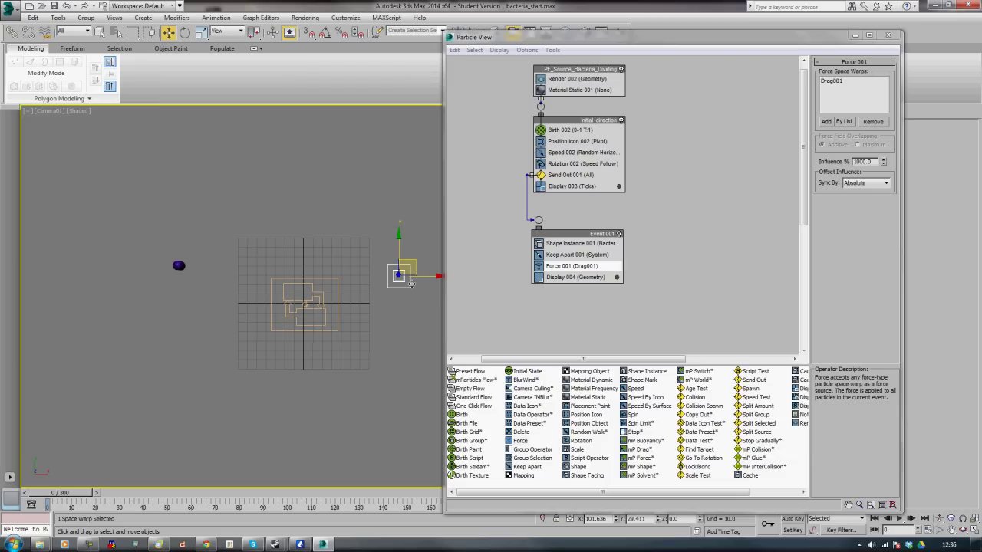
pyautogui.doubleClick(863, 161)
pyautogui.write('2000')
pyautogui.press('Return')
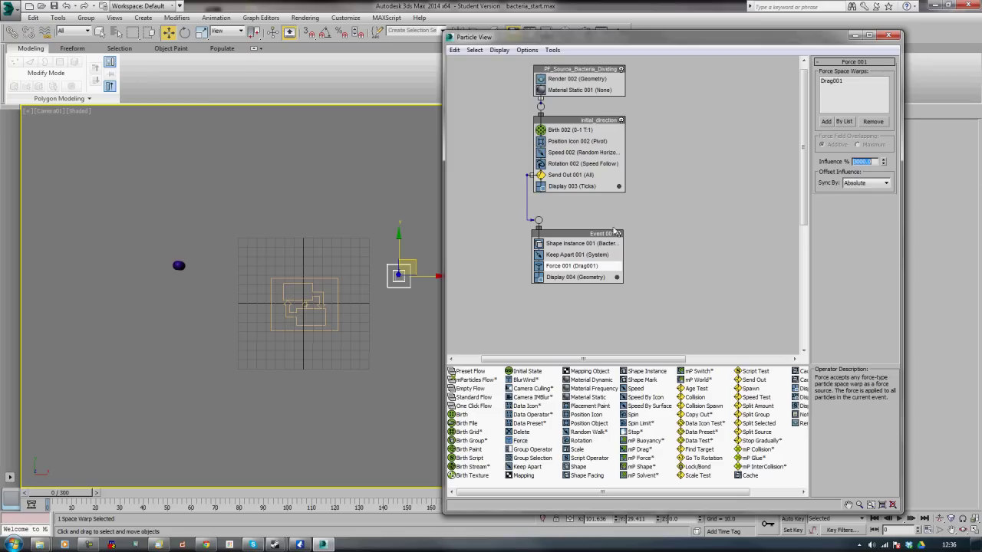
# - Copy the Speed Follow Rotation operator from initial_direction and paste it as an instance below Force in Event 001
pyautogui.click(575, 164)
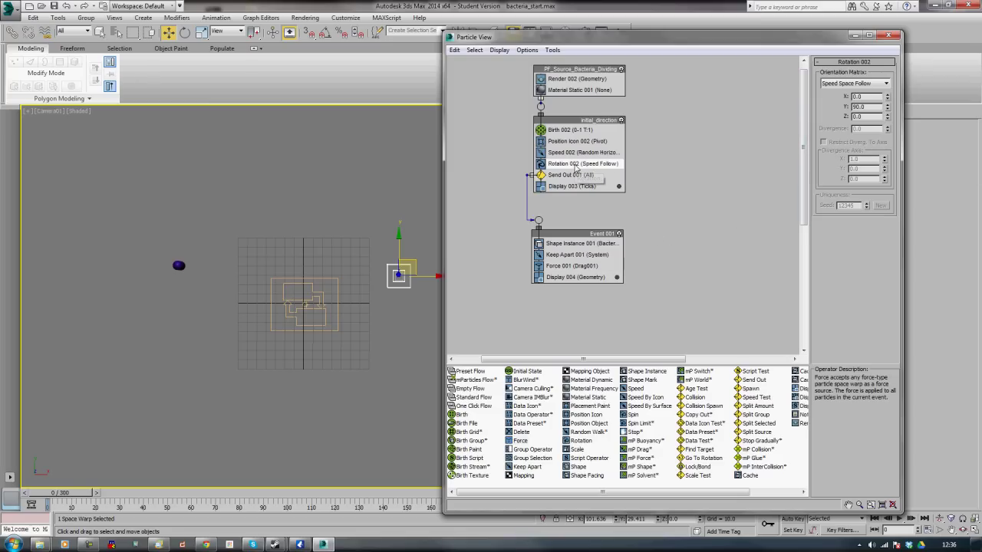
pyautogui.rightClick(576, 165)
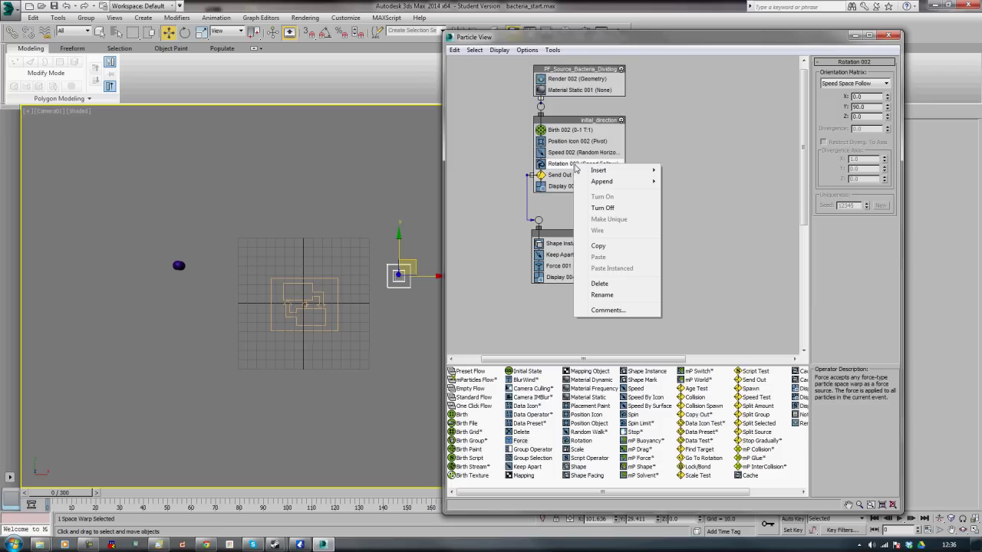
pyautogui.click(598, 246)
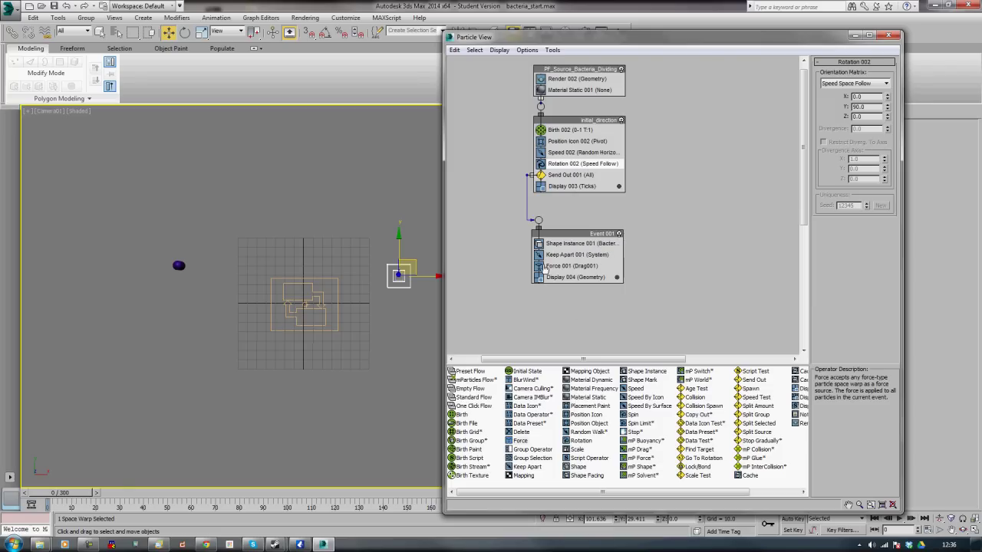
pyautogui.click(569, 235)
pyautogui.rightClick(567, 237)
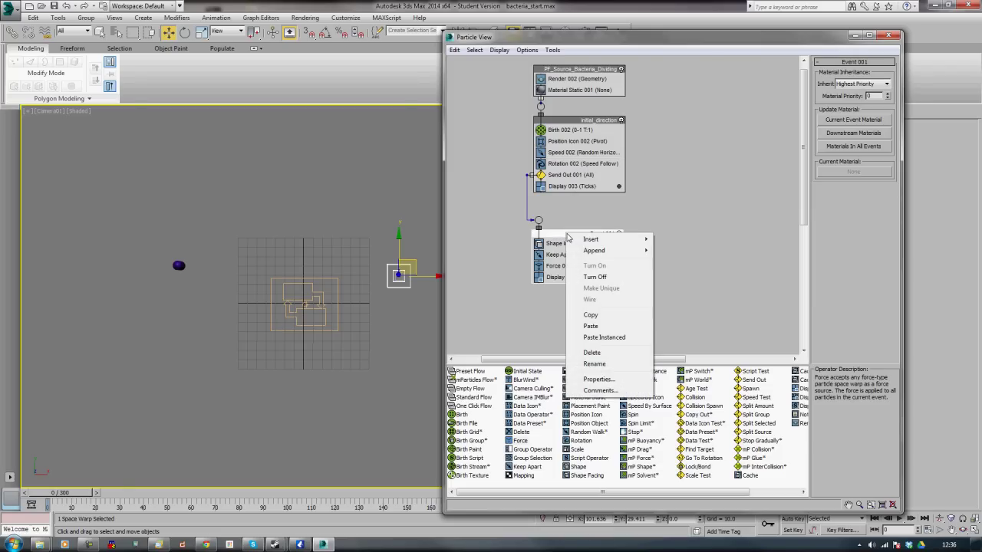
pyautogui.click(604, 336)
pyautogui.moveTo(573, 245); pyautogui.dragTo(572, 284)
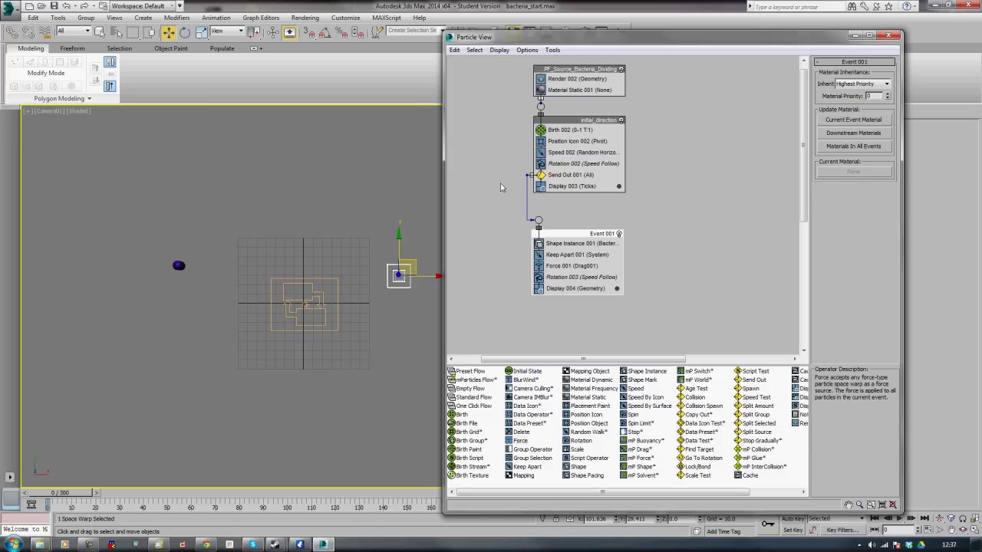
# - Scrub the timeline back and forth to check how the bacterium is oriented as it moves
pyautogui.moveTo(55, 491); pyautogui.dragTo(157, 492)
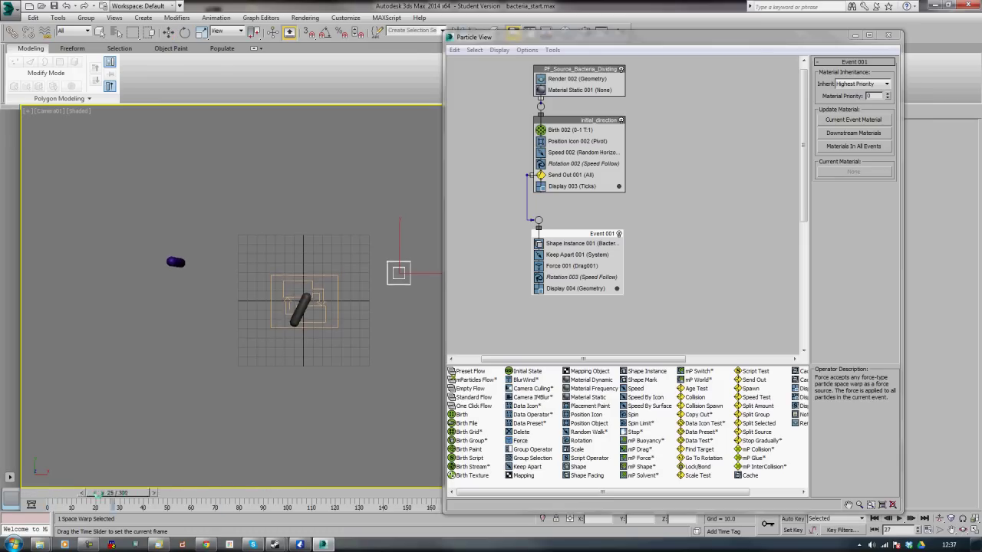
pyautogui.moveTo(92, 492)
pyautogui.mouseDown()
pyautogui.moveTo(73, 491)
pyautogui.moveTo(206, 491)
pyautogui.moveTo(73, 492)
pyautogui.mouseUp()
pyautogui.press('w')
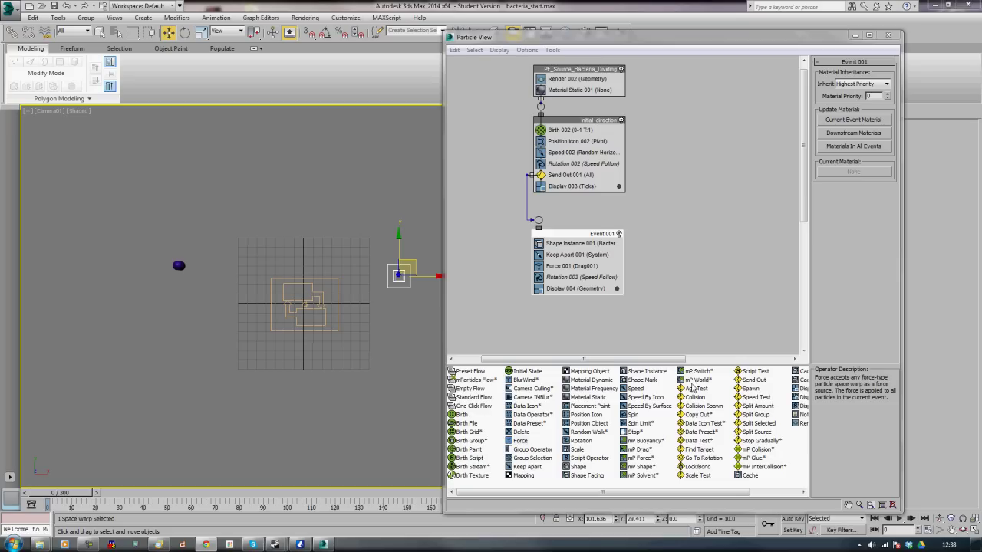
# - Add an Age Test below Rotation in Event 001, set to Event Age with test value 25 and variation 0
pyautogui.moveTo(694, 393); pyautogui.dragTo(577, 290)
pyautogui.moveTo(670, 259); pyautogui.dragTo(649, 234, button='middle')
pyautogui.doubleClick(771, 40)
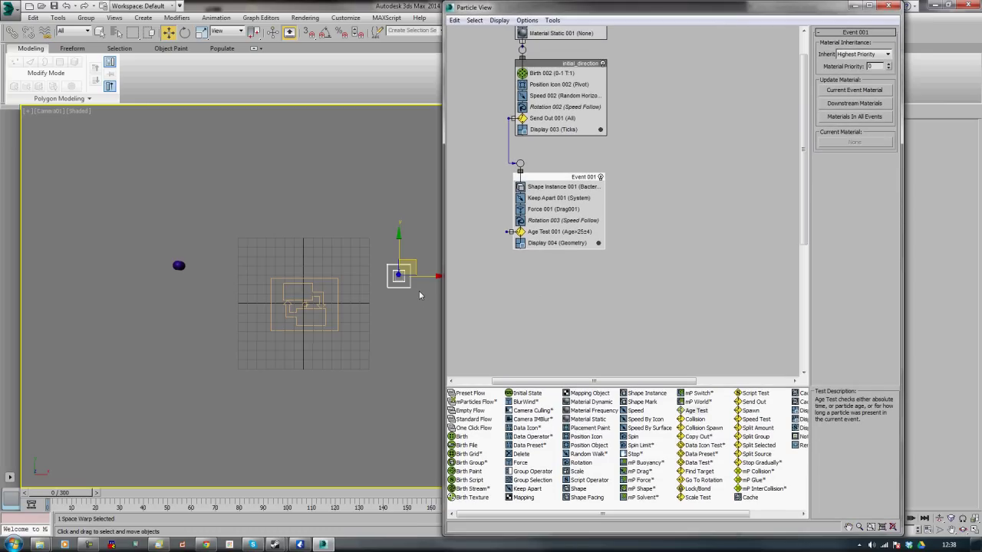
pyautogui.click(537, 231)
pyautogui.click(846, 48)
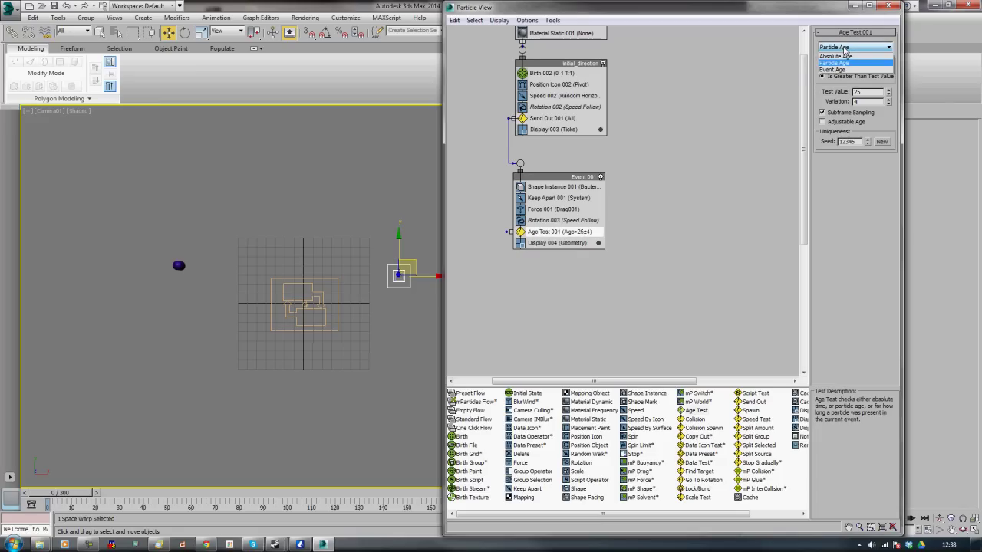
pyautogui.click(834, 69)
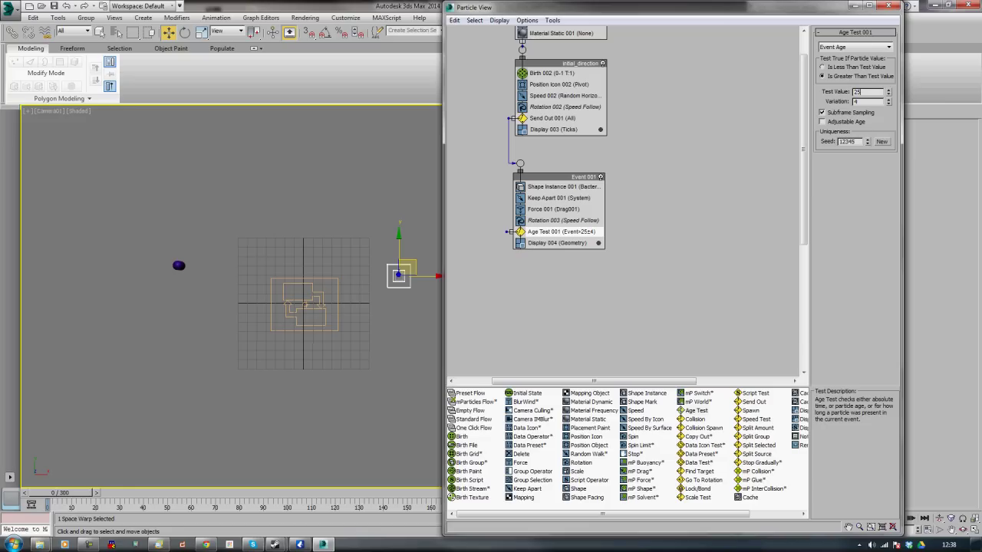
pyautogui.doubleClick(867, 102)
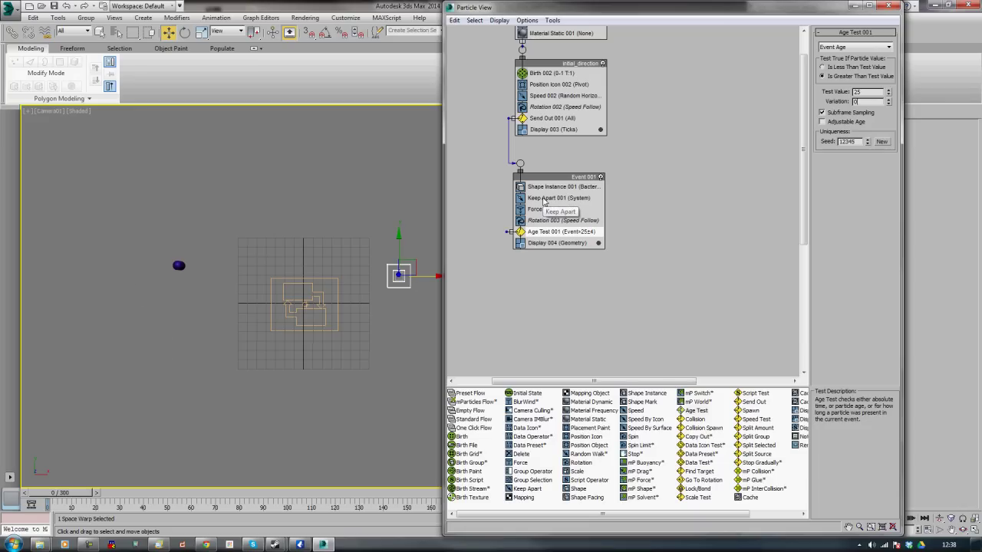
# - Clone Event 001's Keep Apart, Force, Rotation and Display operators as instances into a new event below and wire the Age Test to it
pyautogui.click(544, 199)
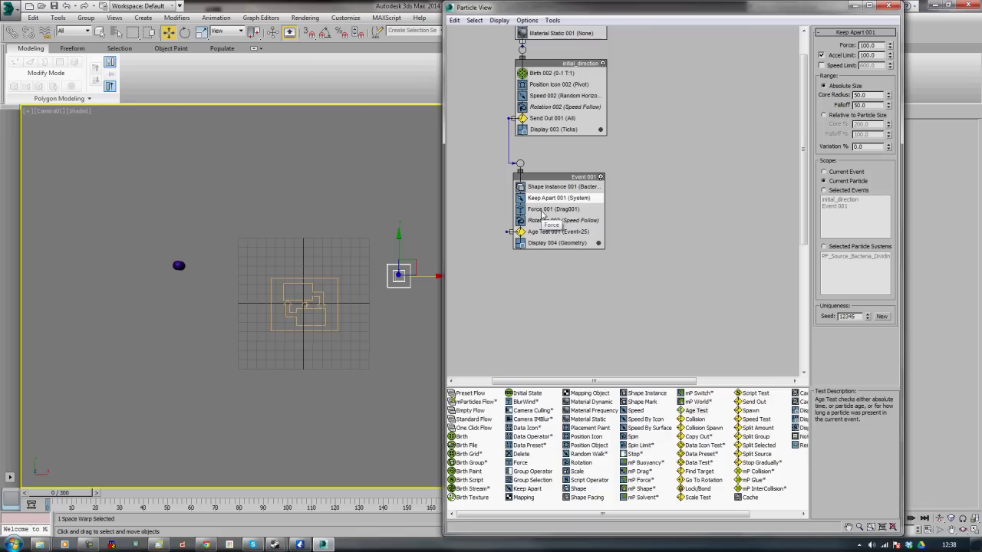
pyautogui.click(542, 209)
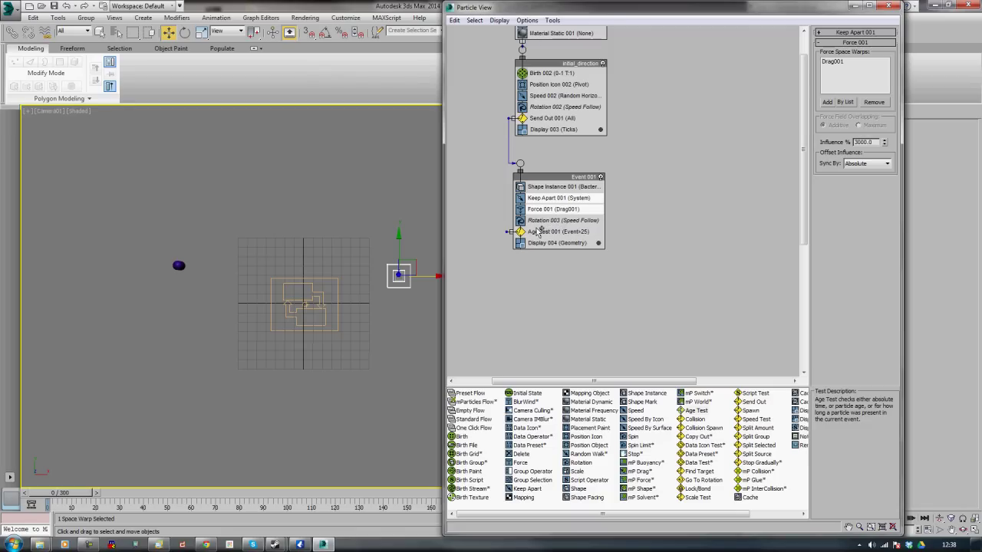
pyautogui.keyDown('ctrl'); pyautogui.click(541, 220); pyautogui.keyUp('ctrl')
pyautogui.keyDown('ctrl'); pyautogui.click(540, 243); pyautogui.keyUp('ctrl')
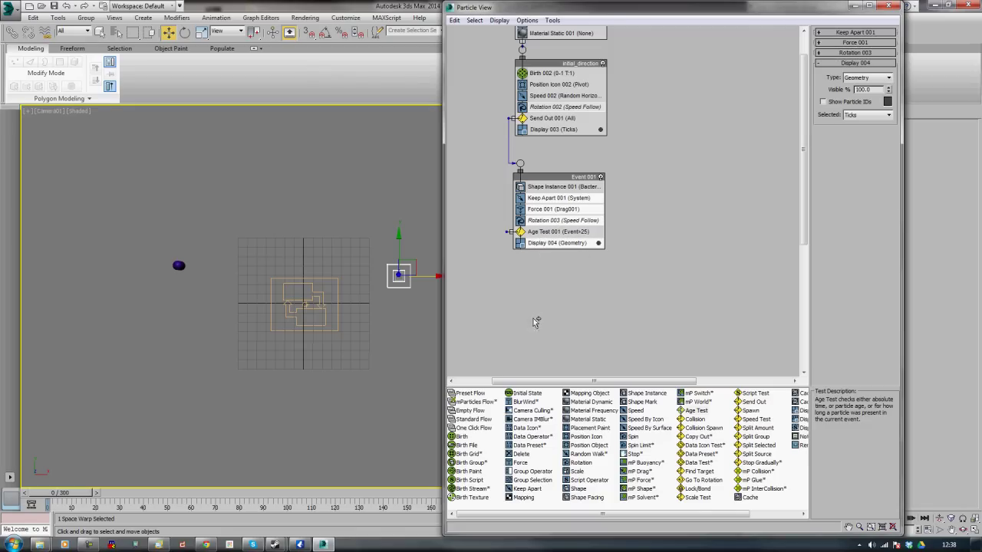
pyautogui.moveTo(548, 247); pyautogui.dragTo(546, 341)
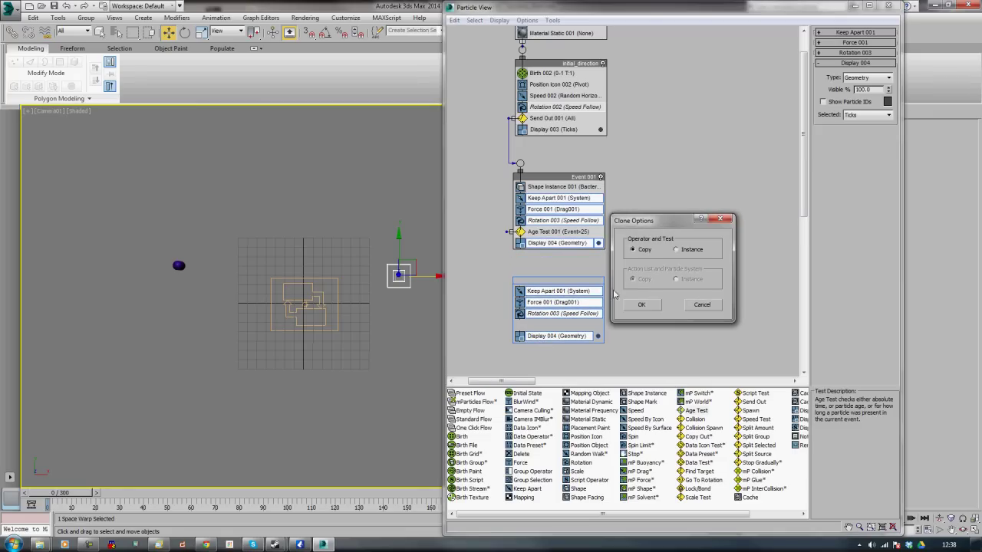
pyautogui.click(649, 305)
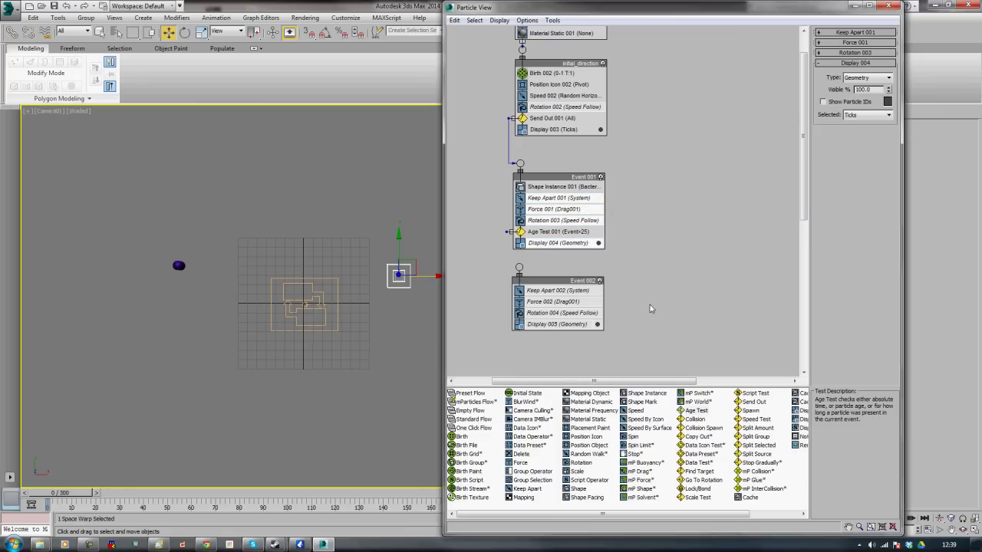
pyautogui.moveTo(507, 232); pyautogui.dragTo(519, 267)
pyautogui.moveTo(519, 268); pyautogui.dragTo(519, 268)
pyautogui.click(405, 269)
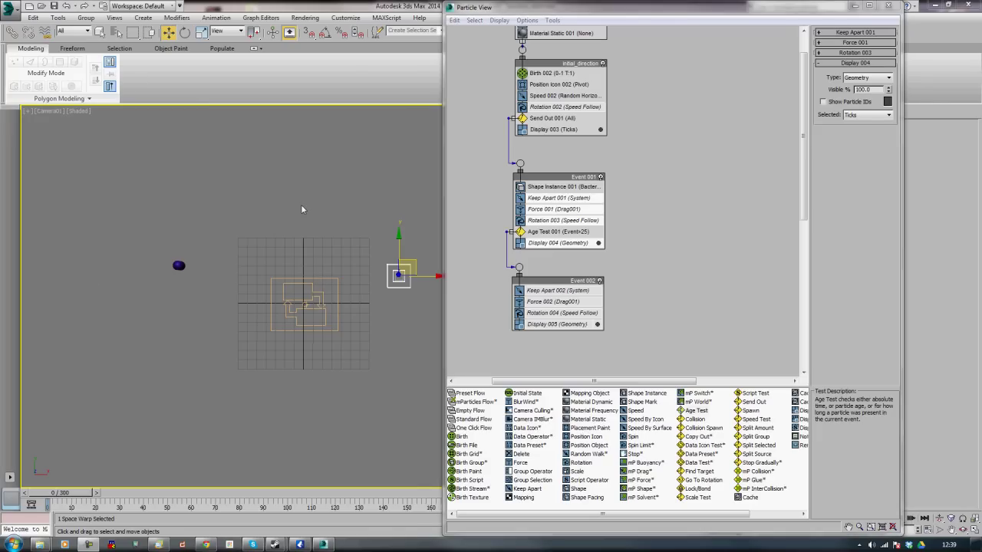
# - Rename Event 001 as initial_divide
pyautogui.rightClick(567, 180)
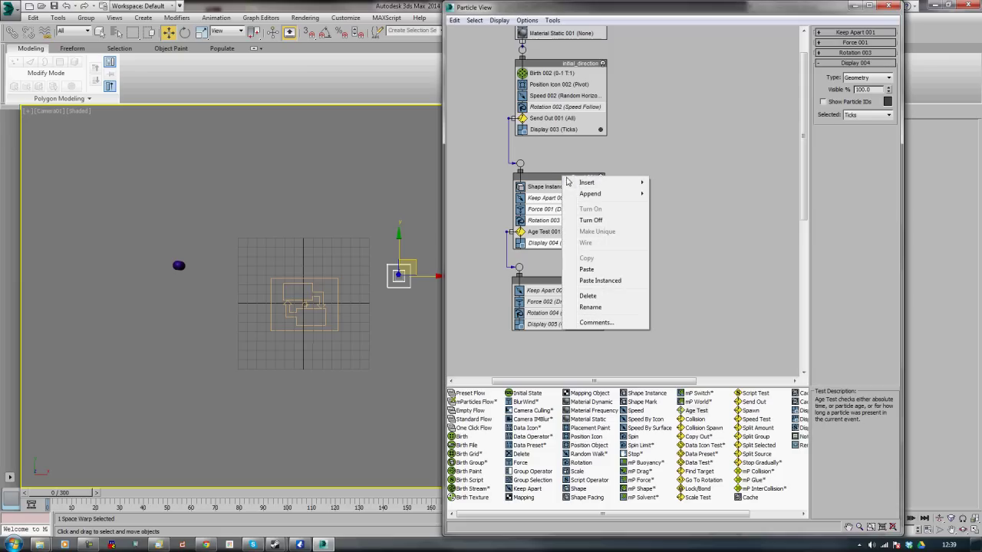
pyautogui.click(590, 308)
pyautogui.press('BackSpace')
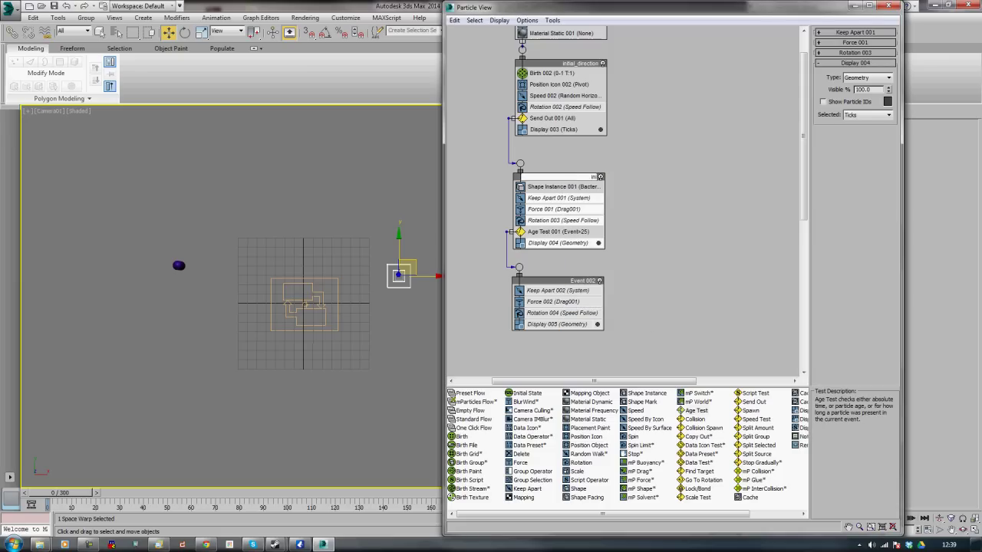
pyautogui.write('initial_divide')
pyautogui.press('Return')
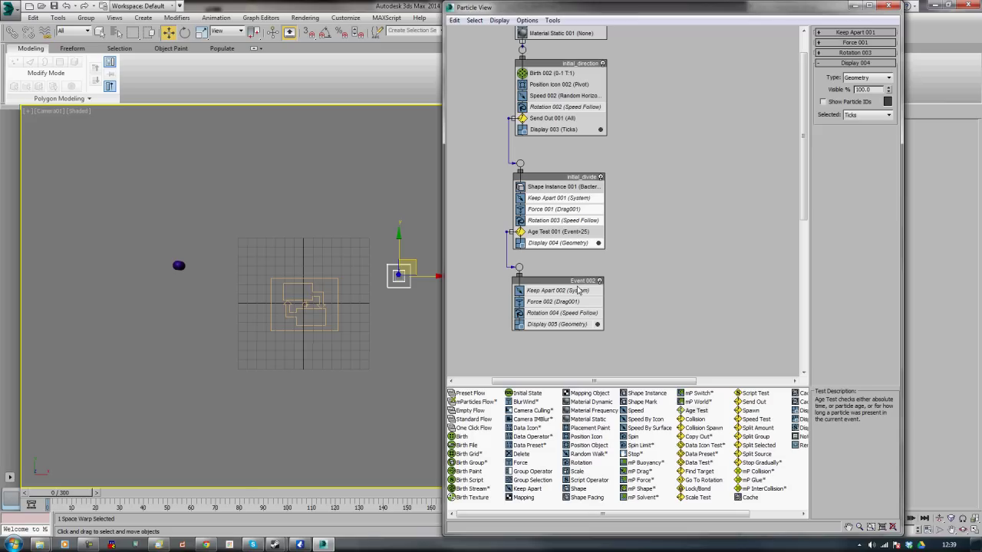
# - Rename Event 002 as division_wall
pyautogui.rightClick(581, 284)
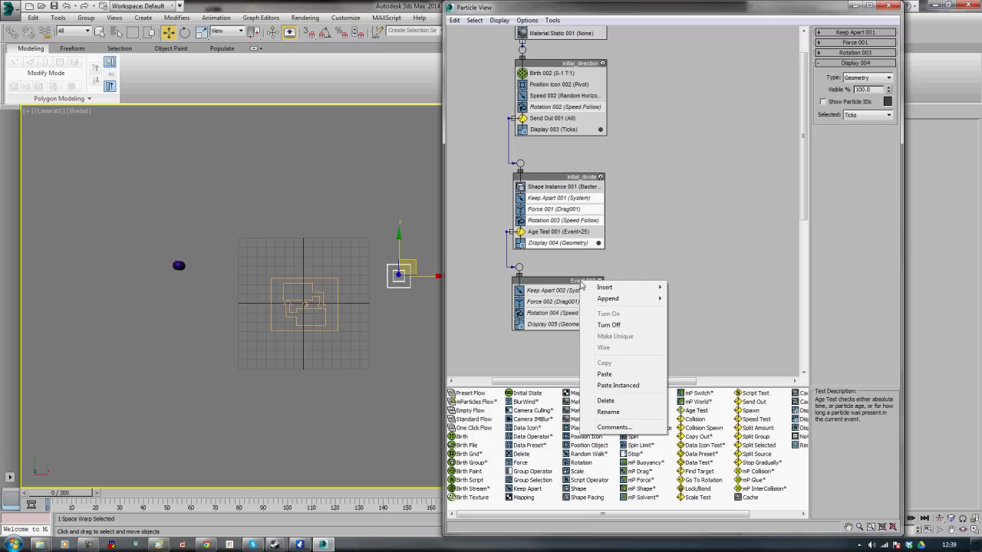
pyautogui.click(609, 412)
pyautogui.write('div')
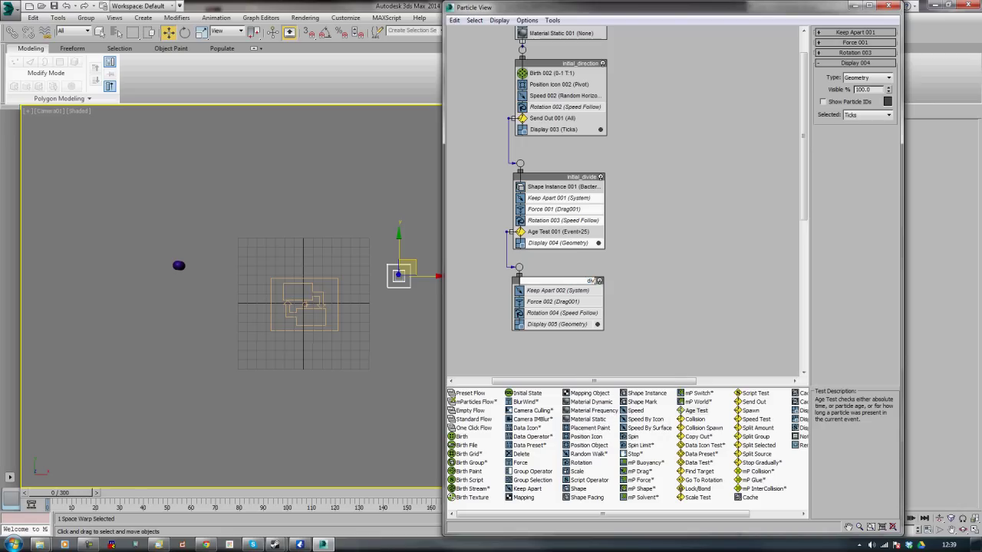
pyautogui.write('ision_wall')
pyautogui.press('Return')
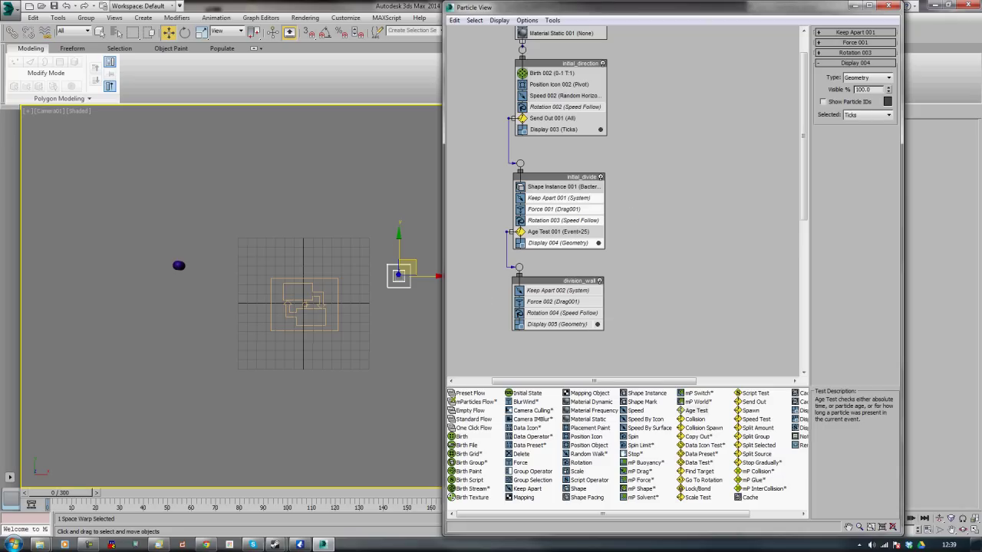
pyautogui.hotkey('alt', 'Tab')
pyautogui.hotkey('alt', 'Tab')
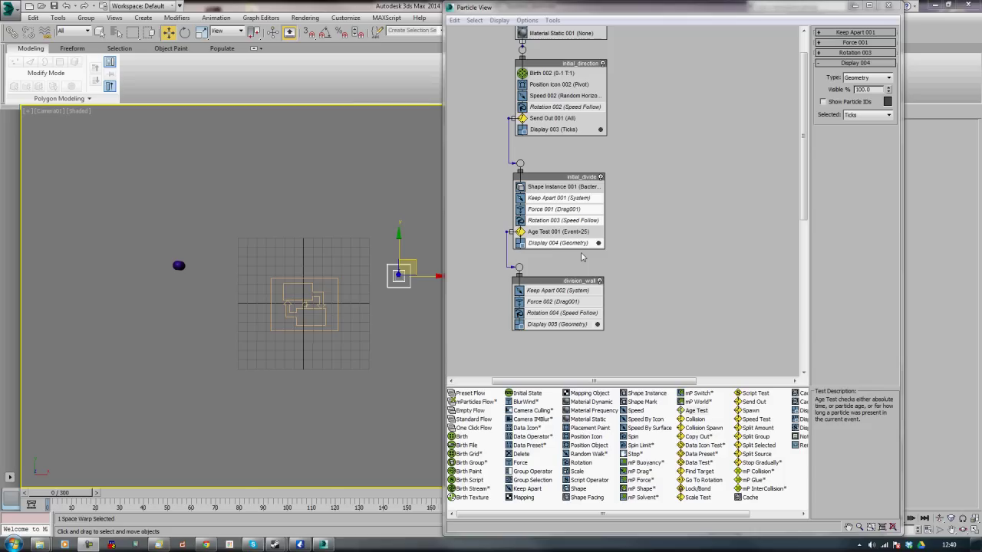
# - Add an Age Test below Rotation in division_wall, set to Event Age with test value 5 and variation 5
pyautogui.click(649, 256)
pyautogui.moveTo(660, 280); pyautogui.dragTo(691, 214, button='middle')
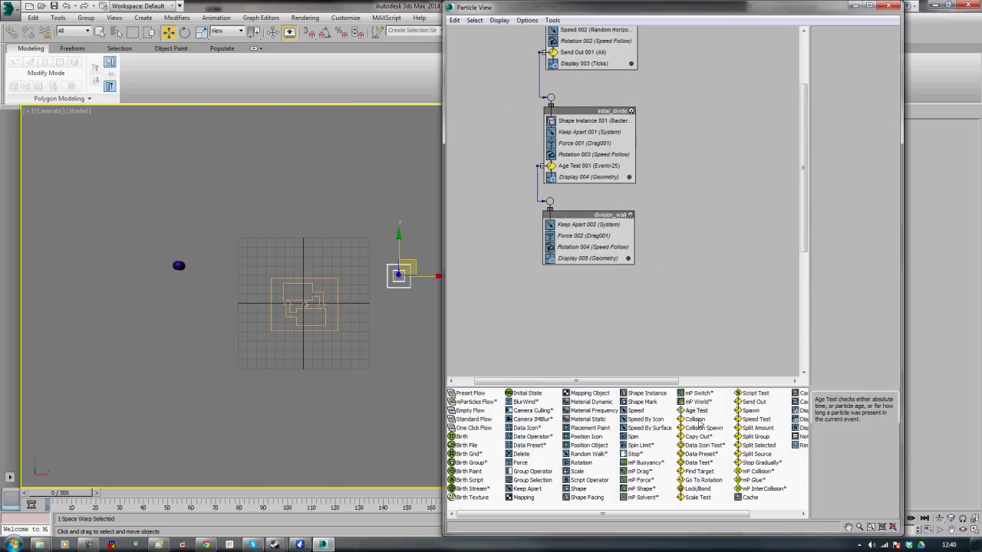
pyautogui.click(691, 413)
pyautogui.moveTo(690, 413); pyautogui.dragTo(576, 259)
pyautogui.click(577, 259)
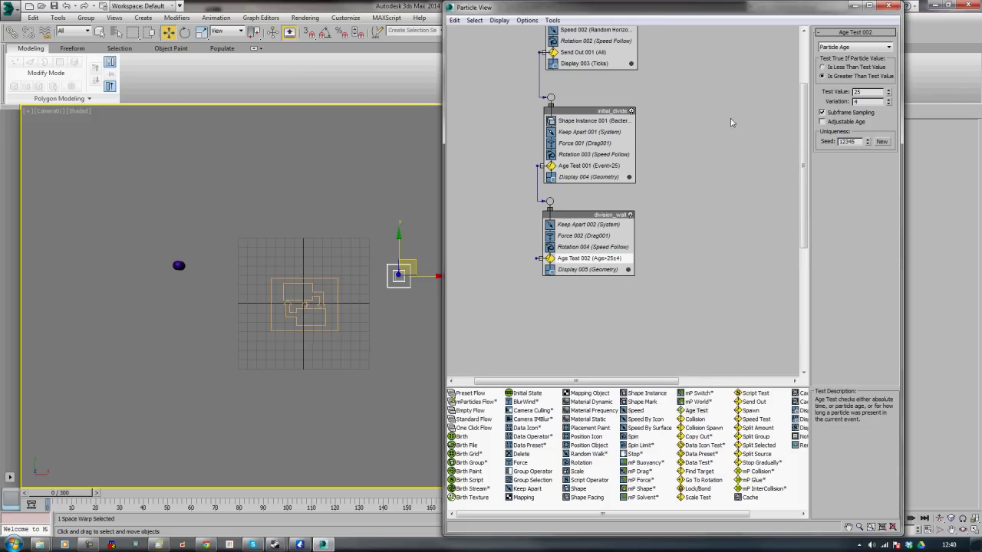
pyautogui.doubleClick(877, 92)
pyautogui.write('5')
pyautogui.doubleClick(873, 101)
pyautogui.write('5')
pyautogui.click(862, 48)
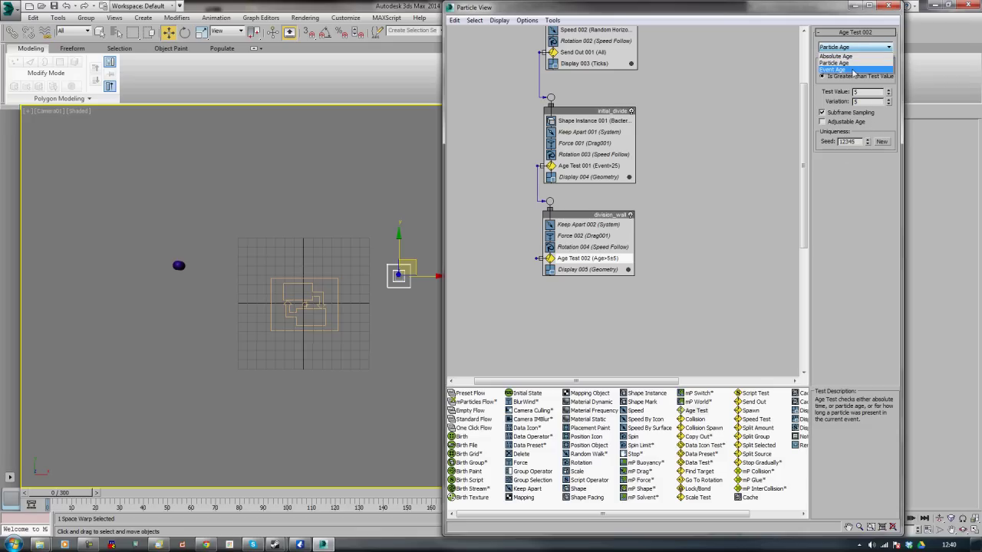
pyautogui.click(853, 70)
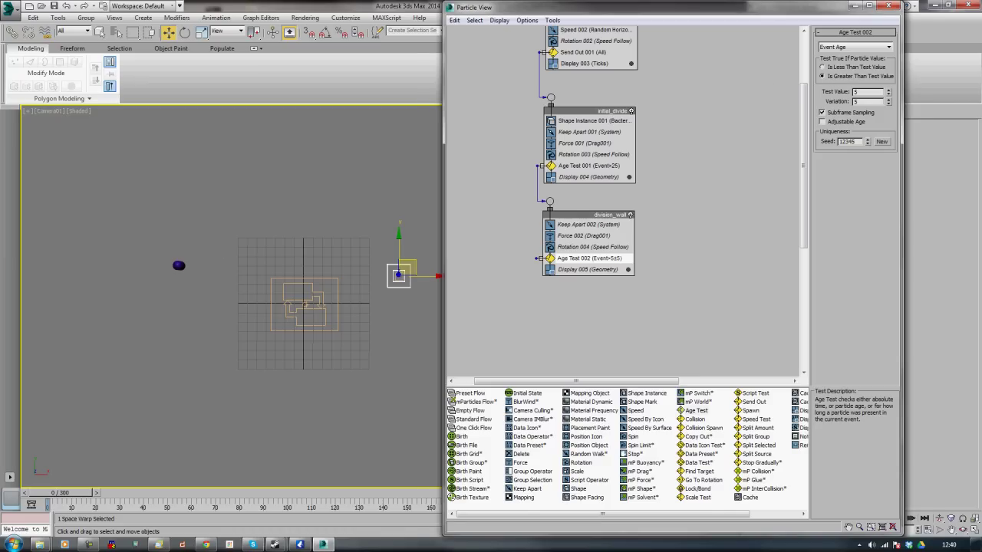
# - Create a new event with a Spawn test below division_wall and wire the division_wall Age Test to it
pyautogui.click(401, 270)
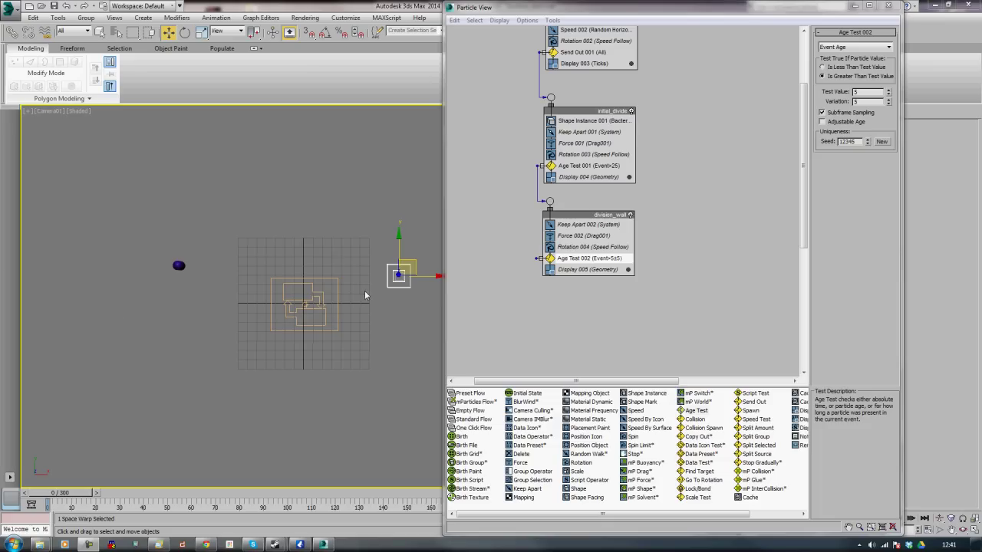
pyautogui.moveTo(713, 241); pyautogui.dragTo(652, 260, button='middle')
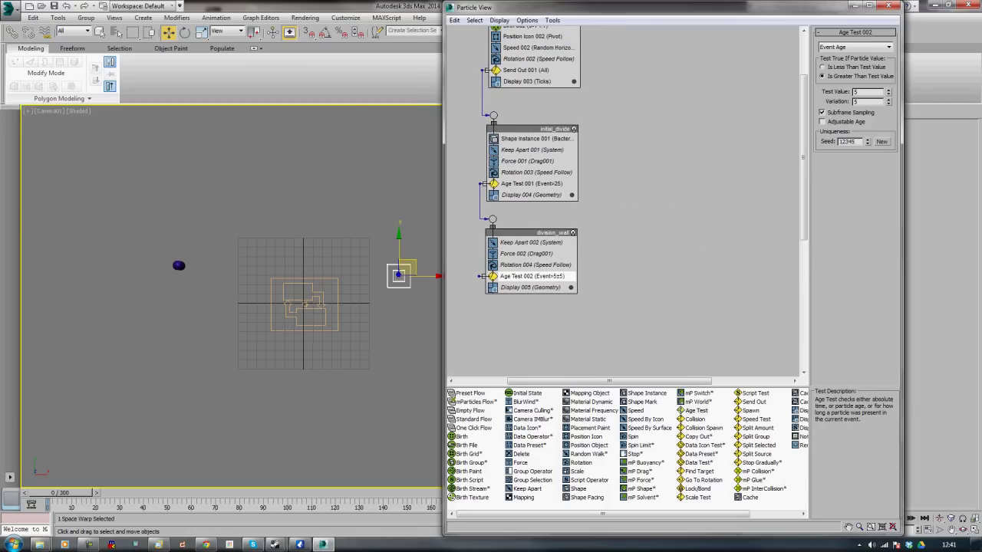
pyautogui.click(398, 275)
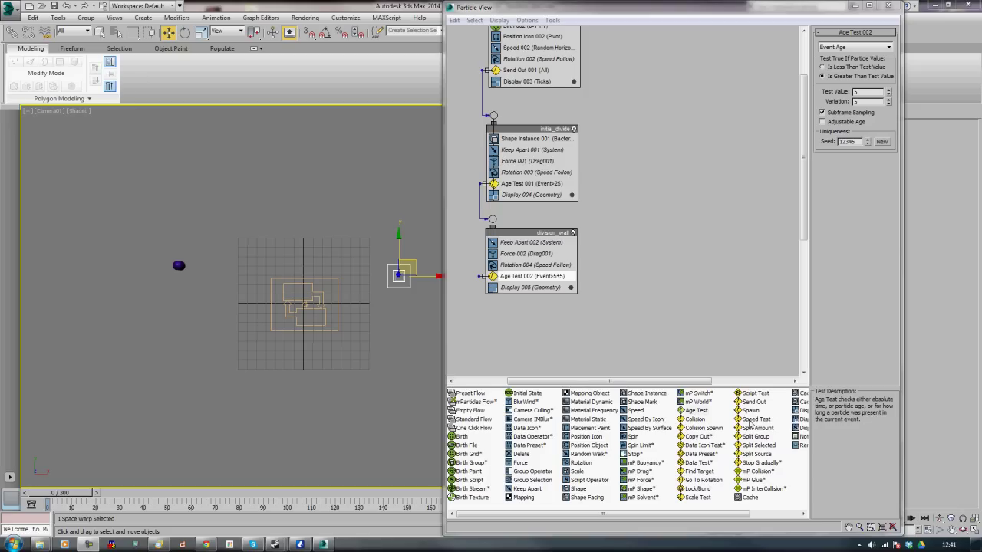
pyautogui.click(750, 412)
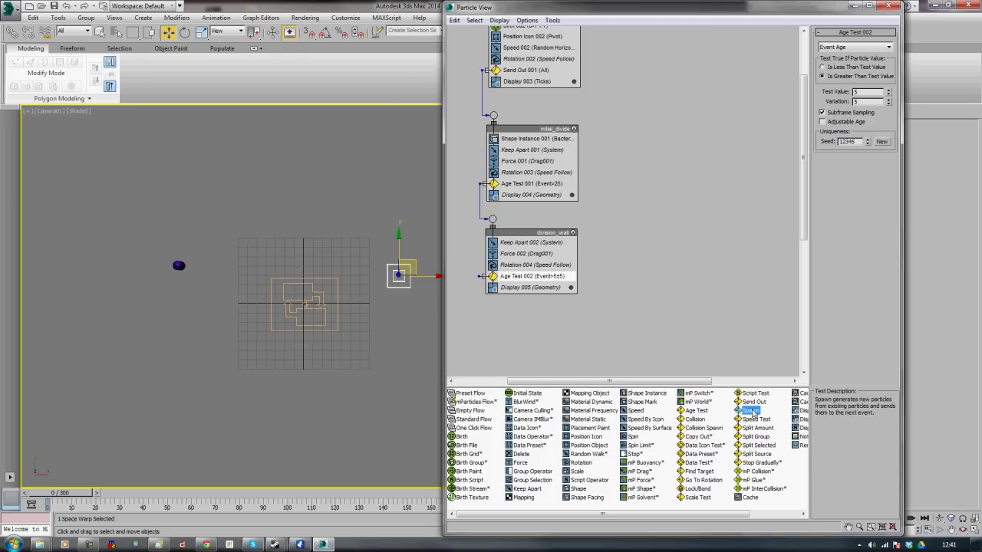
pyautogui.moveTo(751, 413); pyautogui.dragTo(490, 325)
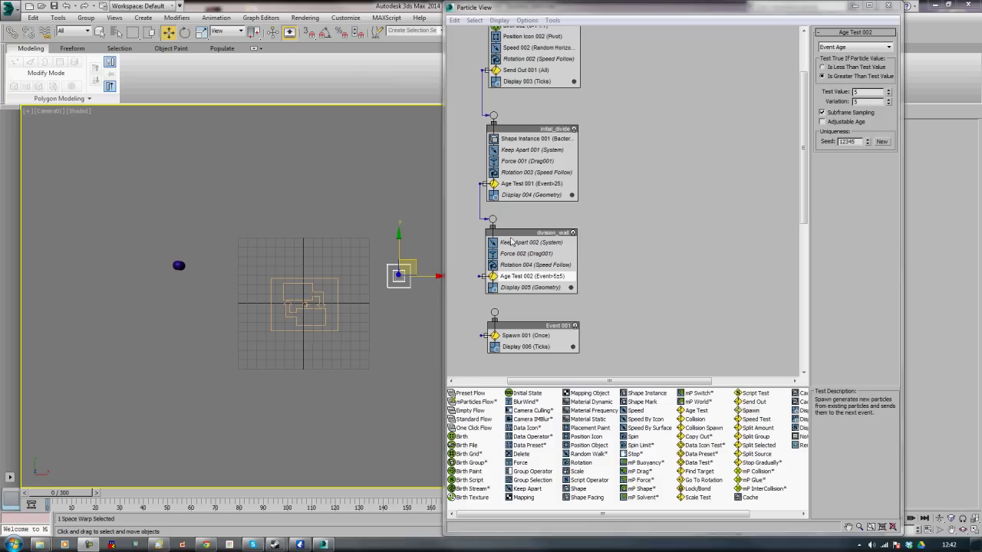
pyautogui.moveTo(478, 276); pyautogui.dragTo(494, 312)
# - Rename Event 001 as Division_Split_Cover_Up
pyautogui.rightClick(514, 329)
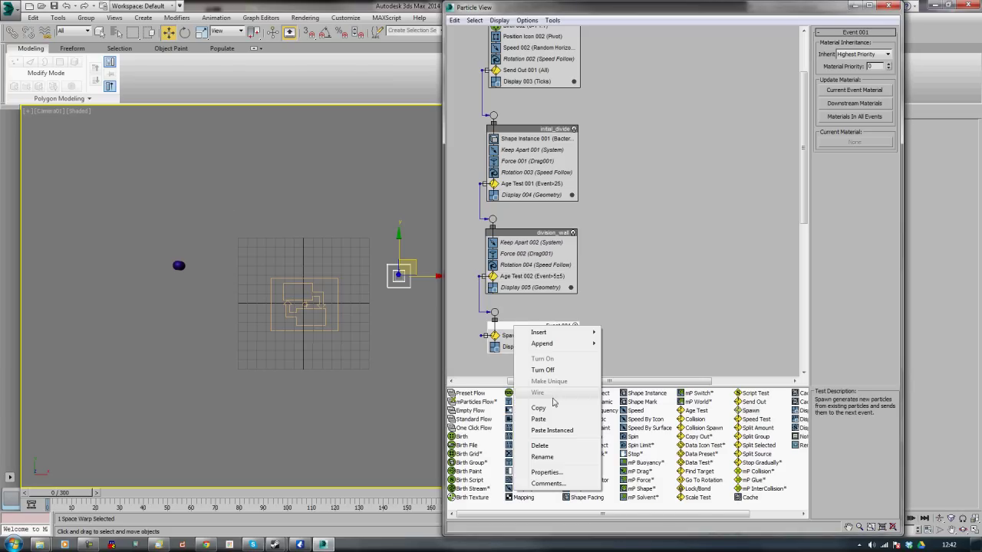
pyautogui.click(563, 458)
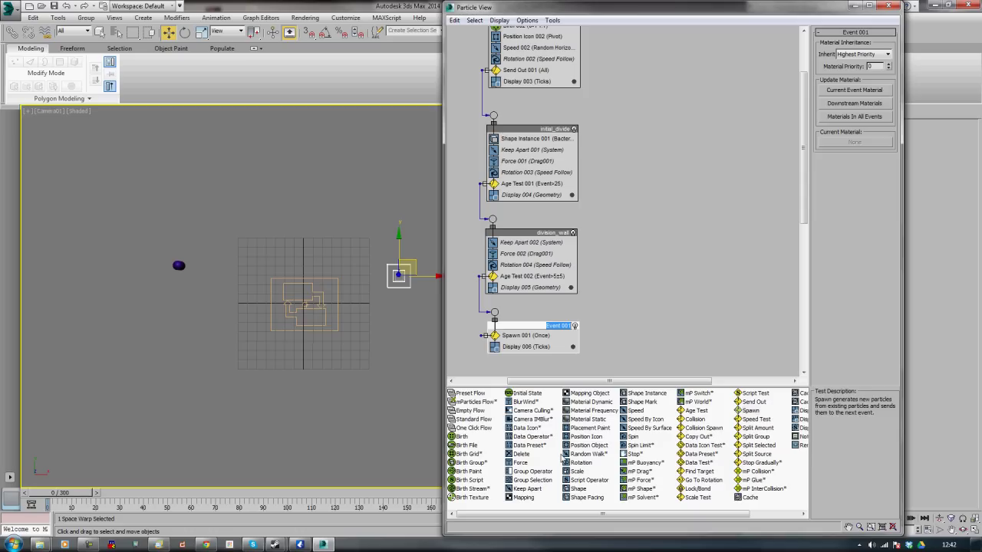
pyautogui.write('Division_Split_Cover_Up')
pyautogui.press('Return')
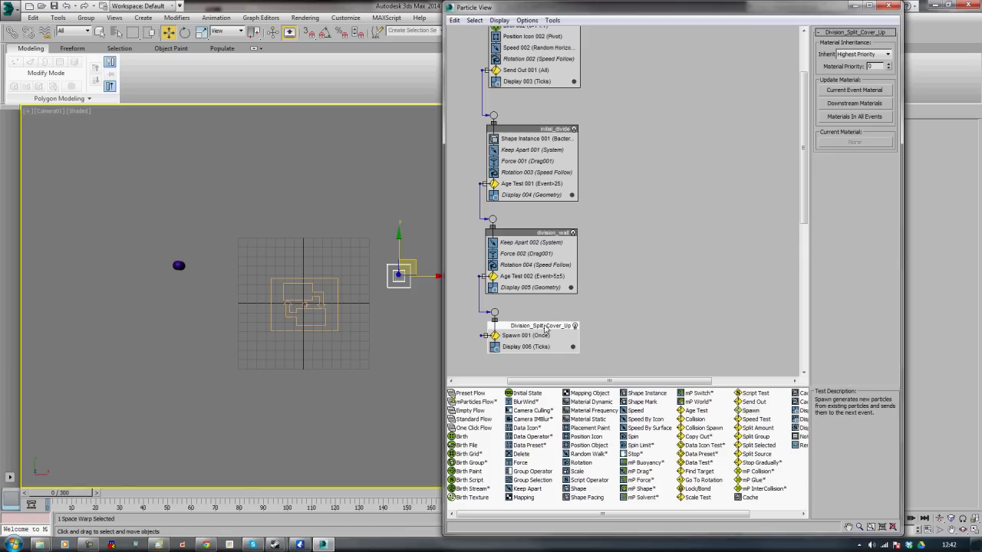
# - Rename the Spawn test in Division_Split_Cover_Up as SPAWN - Child
pyautogui.click(526, 338)
pyautogui.rightClick(524, 338)
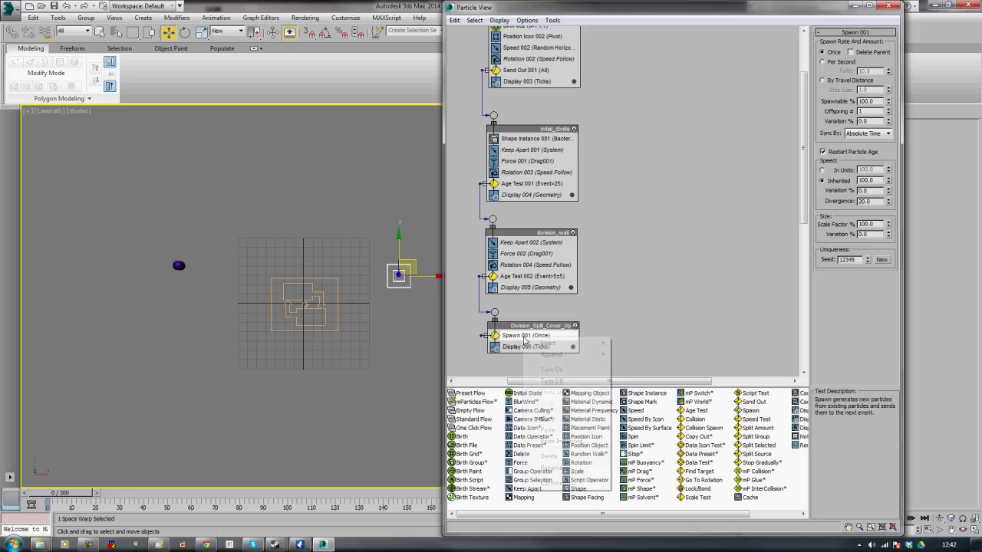
pyautogui.click(548, 468)
pyautogui.write('SPAWN')
pyautogui.press('Return')
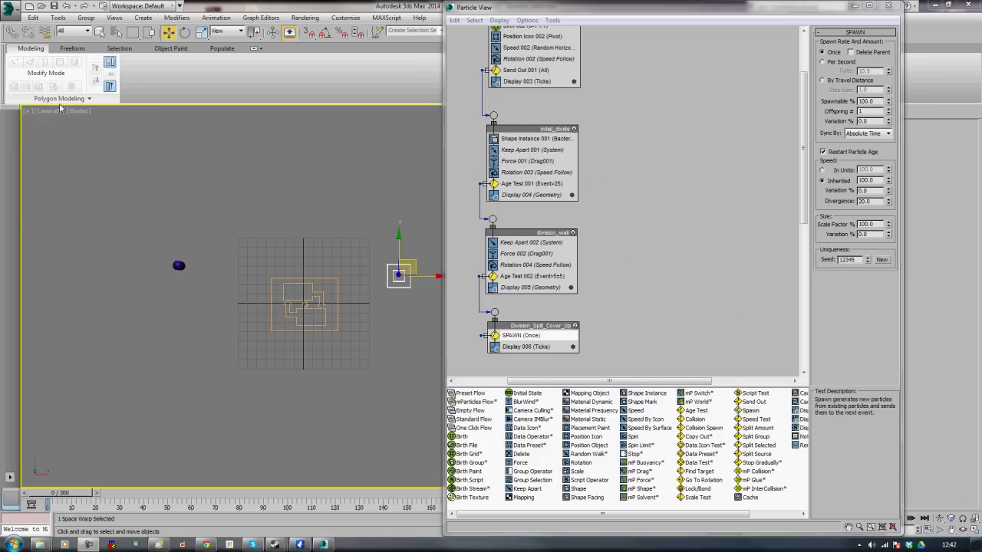
pyautogui.rightClick(543, 338)
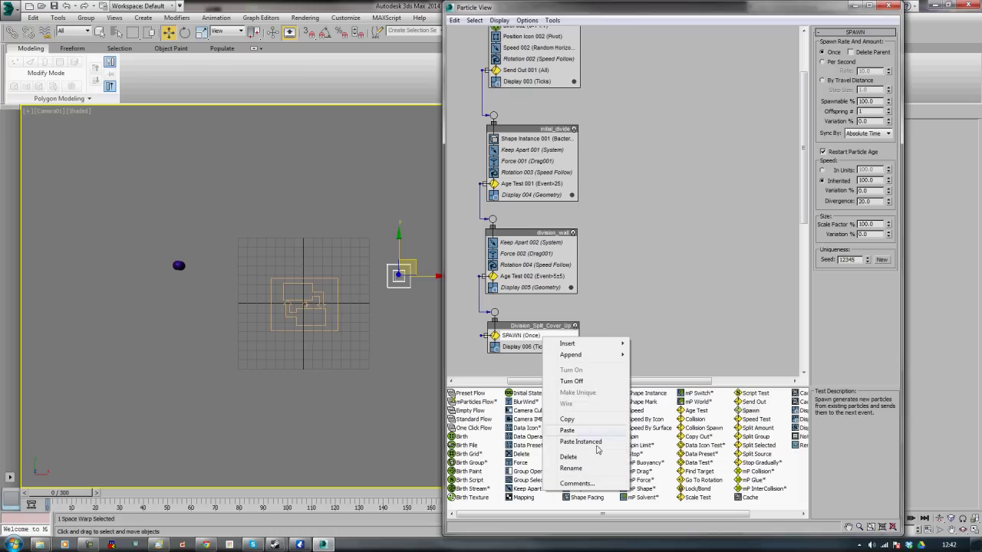
pyautogui.click(577, 467)
pyautogui.press('End')
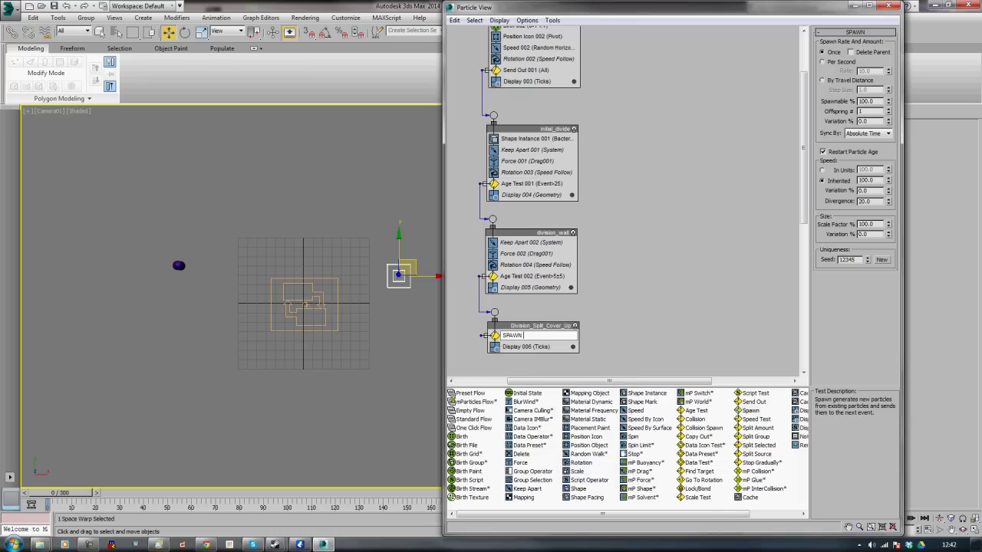
pyautogui.write('- Child')
pyautogui.press('Return')
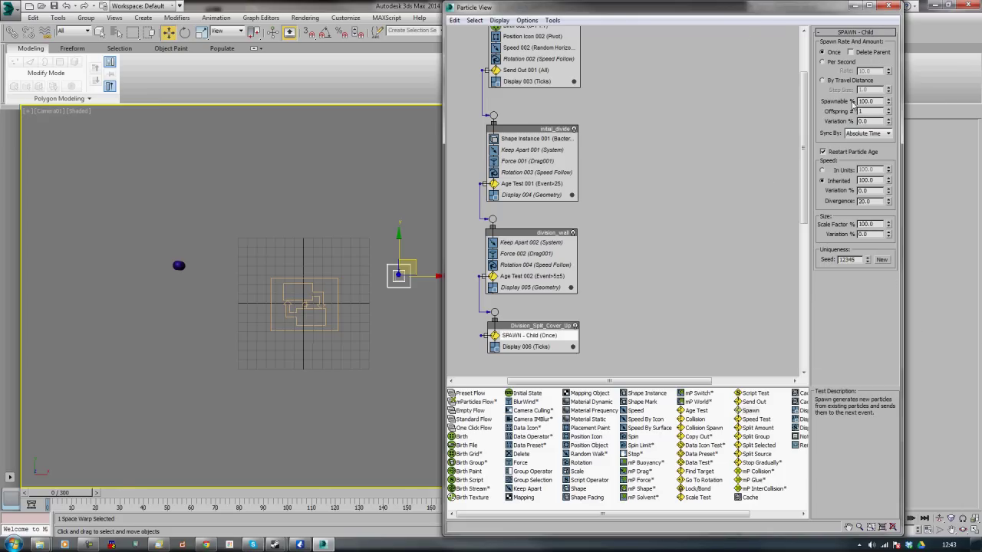
# - Set the speed divergence of SPAWN - Child to 10
pyautogui.click(464, 331)
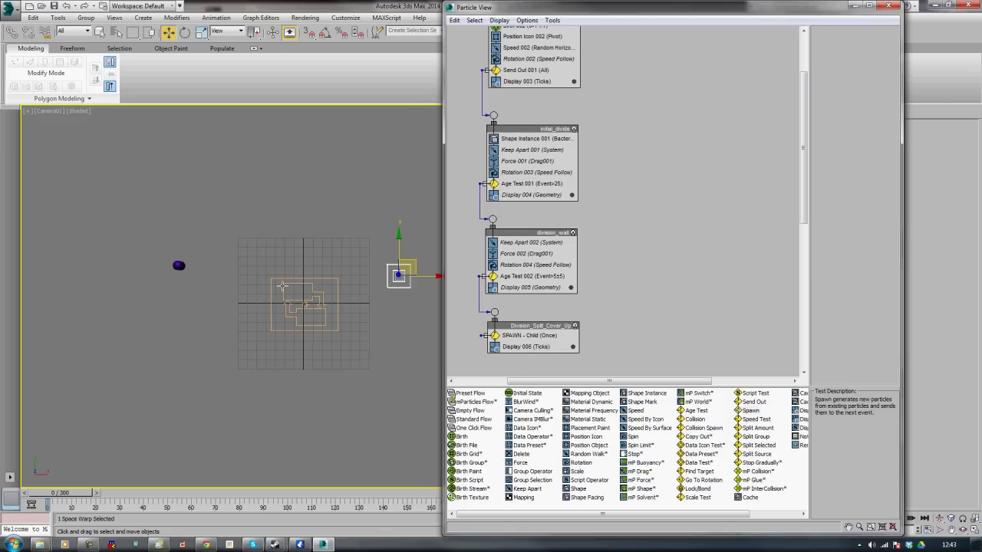
pyautogui.click(525, 340)
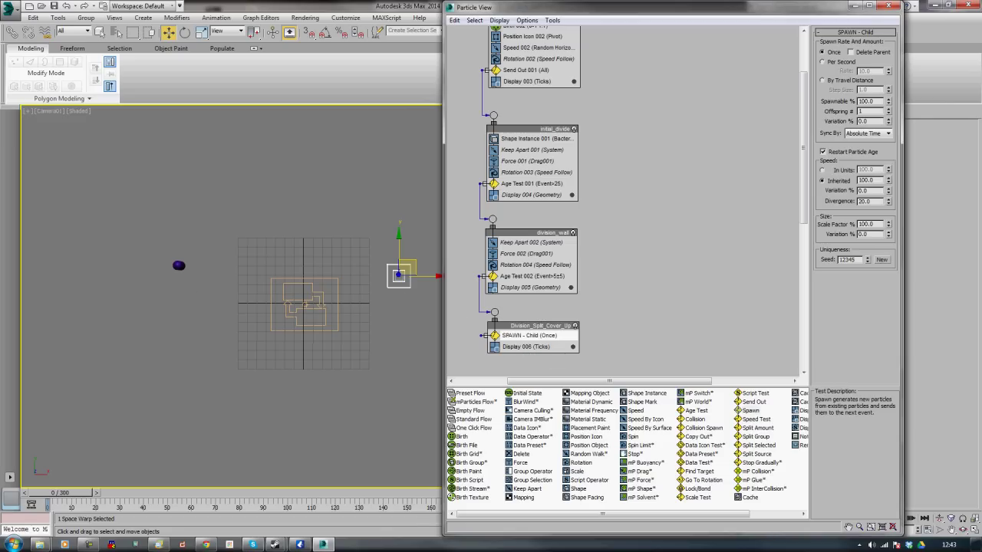
pyautogui.doubleClick(878, 200)
pyautogui.write('10')
pyautogui.press('Return')
# - Add a second Spawn test below SPAWN - Child and rename it SPAWN - Parent
pyautogui.click(753, 428)
pyautogui.click(748, 411)
pyautogui.moveTo(747, 411); pyautogui.dragTo(529, 346)
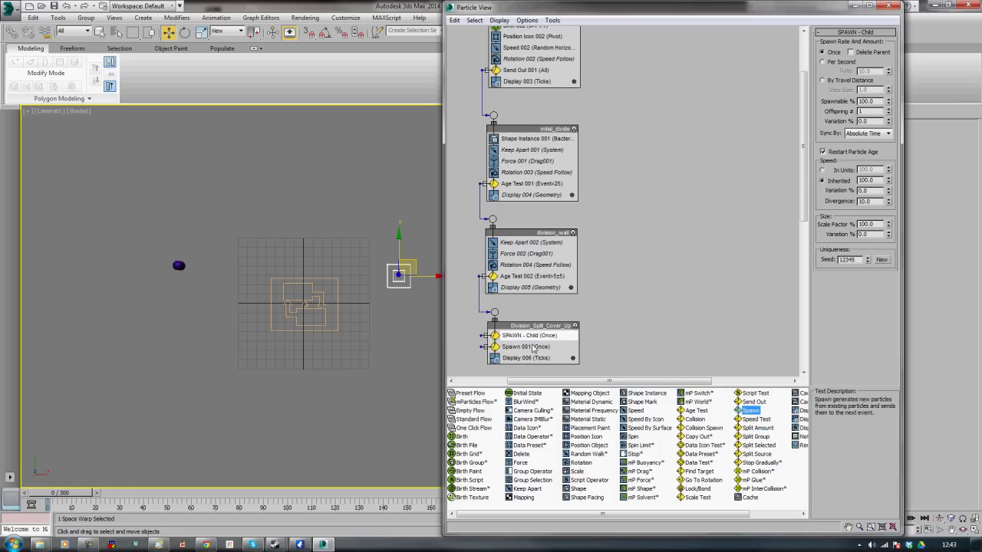
pyautogui.rightClick(535, 348)
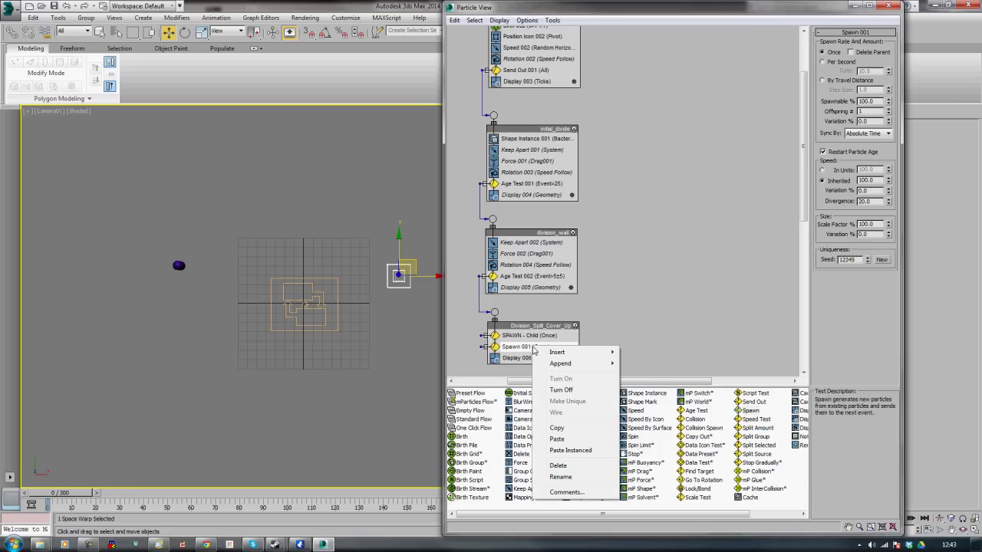
pyautogui.click(560, 477)
pyautogui.write('S')
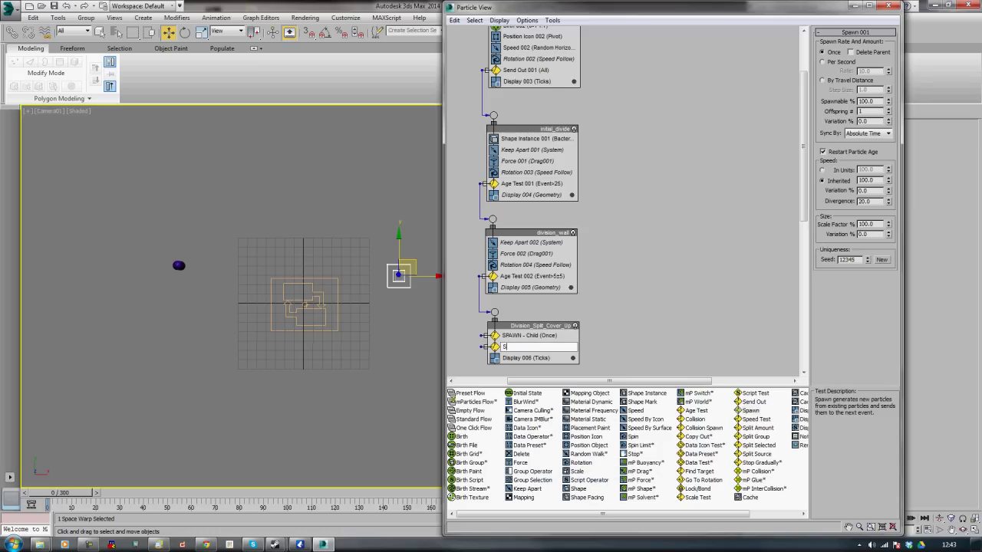
pyautogui.write('PAWN - Parent')
pyautogui.press('Return')
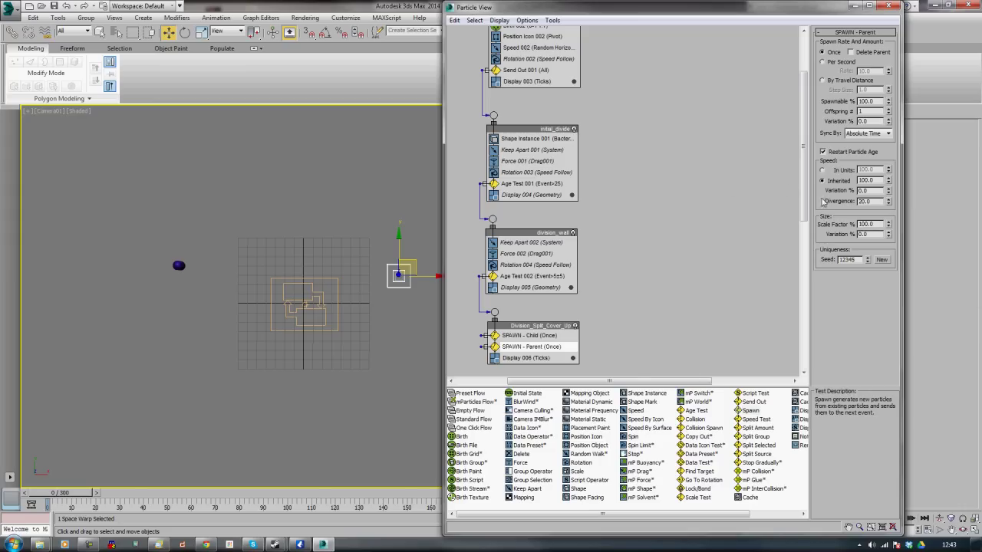
# - Set the speed divergence of SPAWN - Parent to 0
pyautogui.doubleClick(875, 201)
pyautogui.write('0')
pyautogui.press('Return')
pyautogui.click(675, 205)
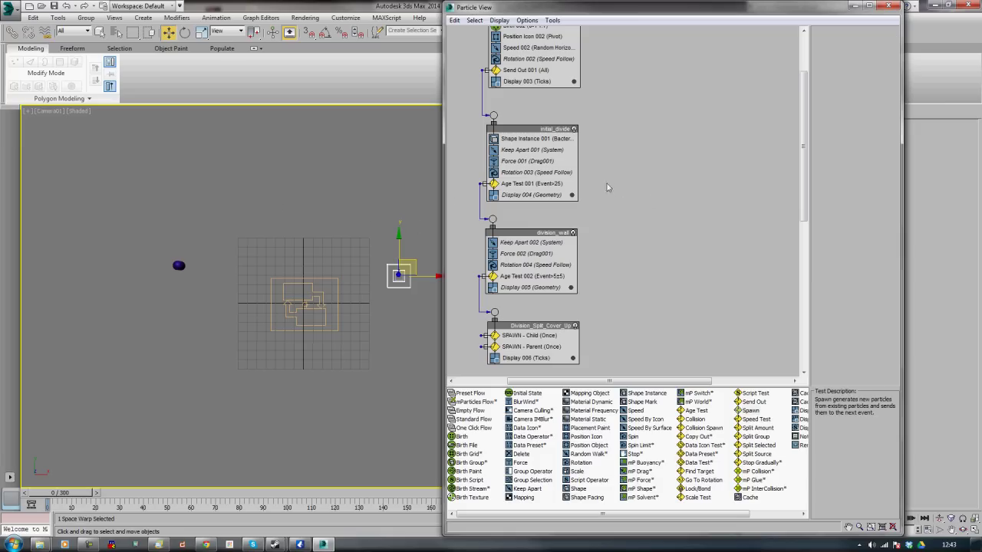
# - Instance the Keep Apart, Force, Rotation and Display operators from initial_divide into Division_Split_Cover_Up below SPAWN - Parent
pyautogui.click(519, 151)
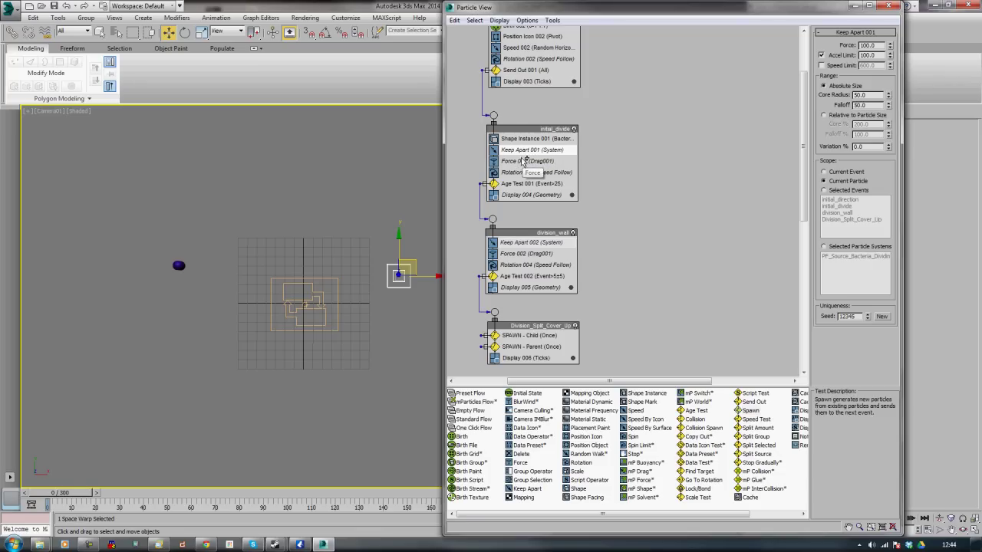
pyautogui.keyDown('ctrl'); pyautogui.click(524, 161); pyautogui.keyUp('ctrl')
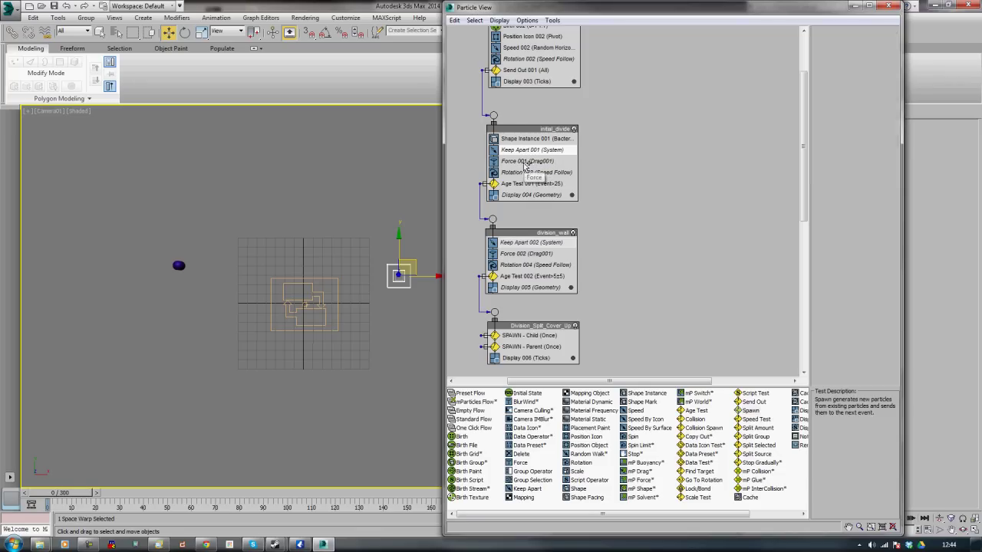
pyautogui.keyDown('ctrl'); pyautogui.click(526, 172); pyautogui.keyUp('ctrl')
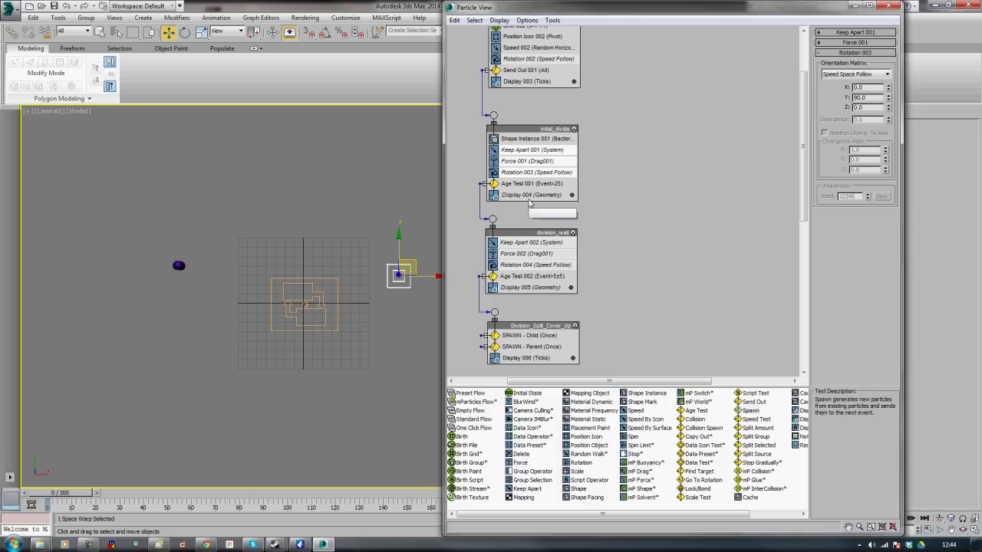
pyautogui.click(529, 197)
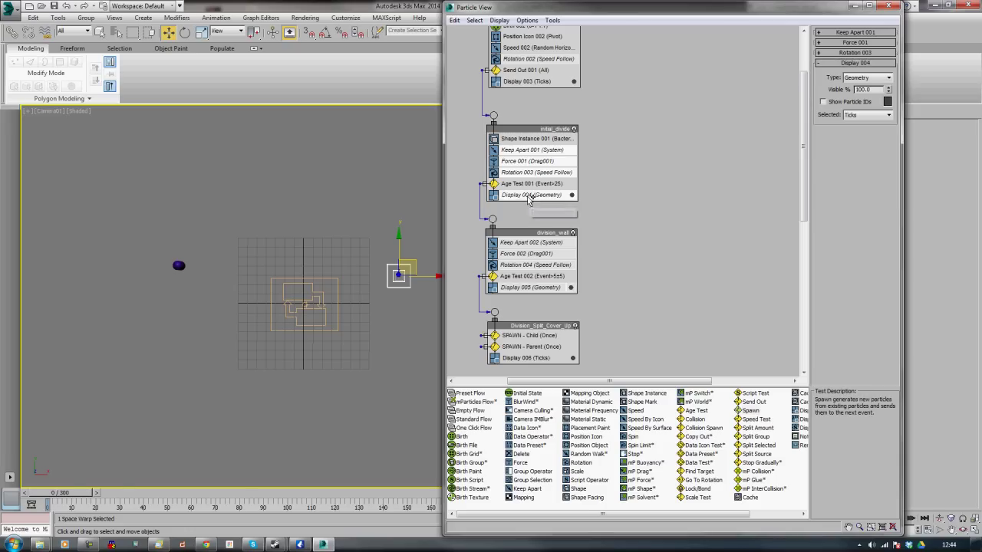
pyautogui.keyDown('shift'); pyautogui.click(529, 151); pyautogui.keyUp('shift')
pyautogui.moveTo(529, 151); pyautogui.dragTo(540, 359)
pyautogui.click(644, 306)
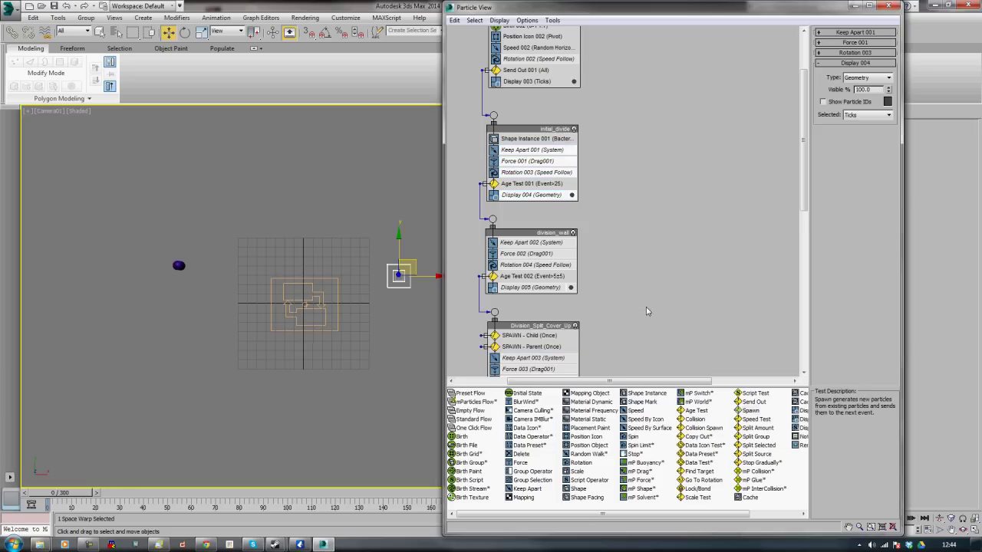
pyautogui.scroll(-4, 646, 301)
pyautogui.scroll(5, 644, 300)
pyautogui.scroll(-2, 644, 295)
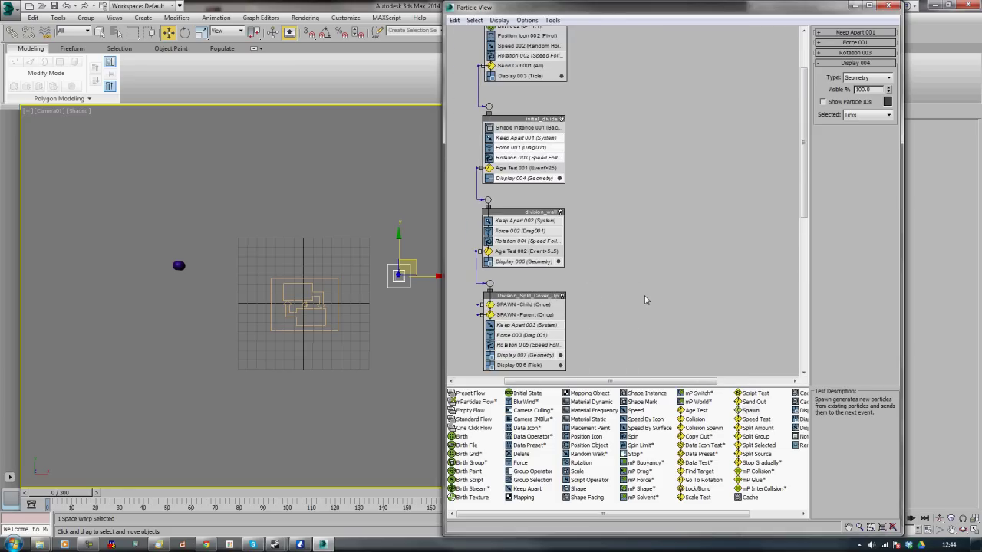
pyautogui.click(647, 262)
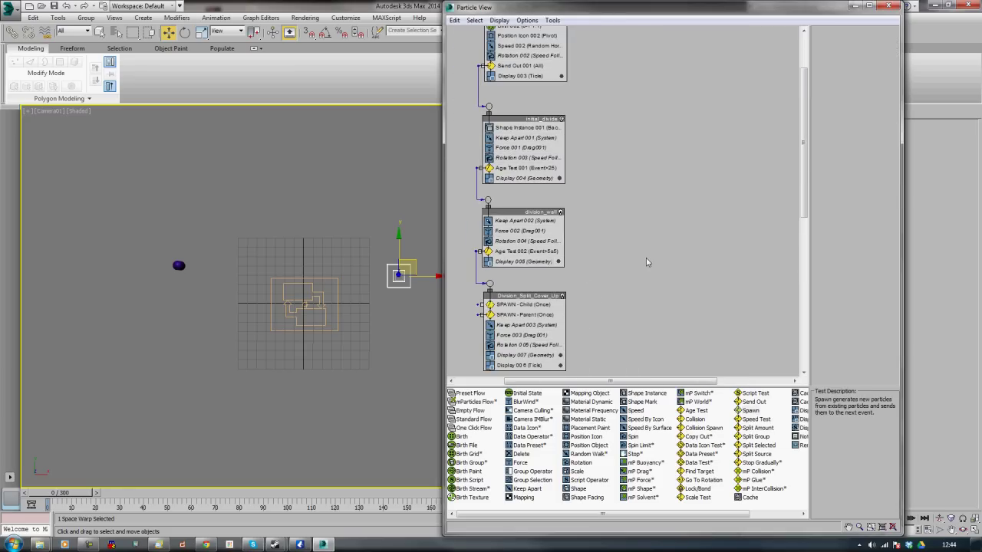
# - Delete the Display 006 (Ticks) operator from Division_Split_Cover_Up
pyautogui.scroll(2, 648, 259)
pyautogui.scroll(-5, 648, 259)
pyautogui.scroll(4, 648, 260)
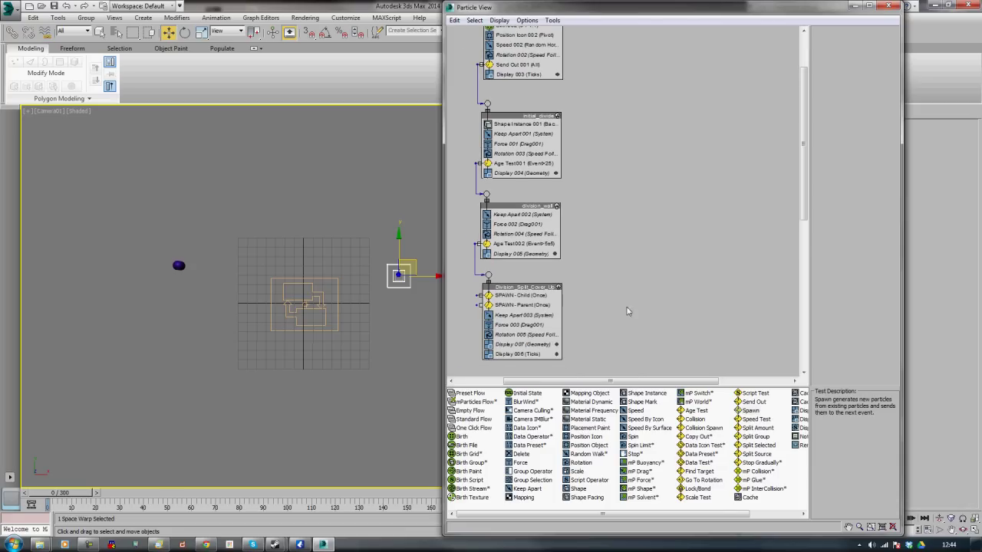
pyautogui.click(510, 354)
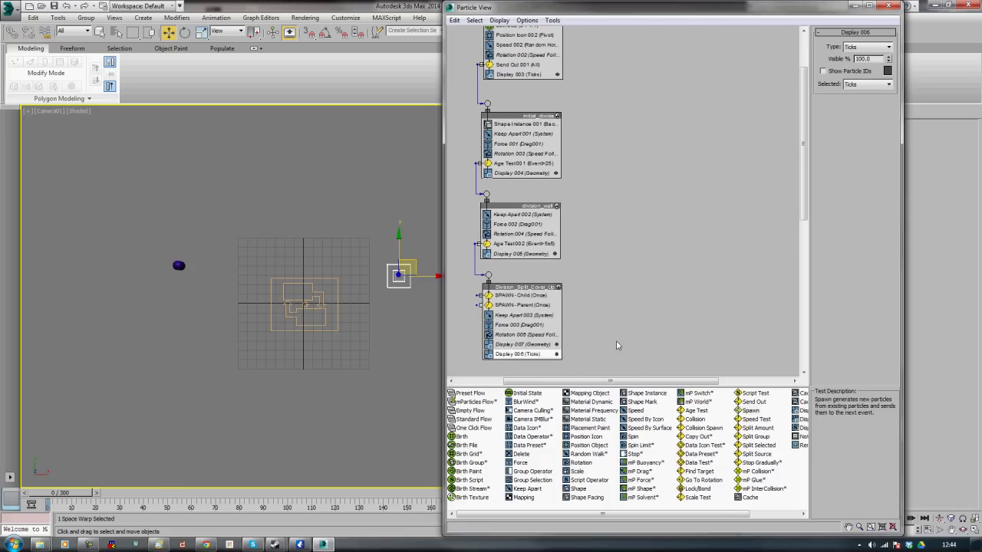
pyautogui.press('Delete')
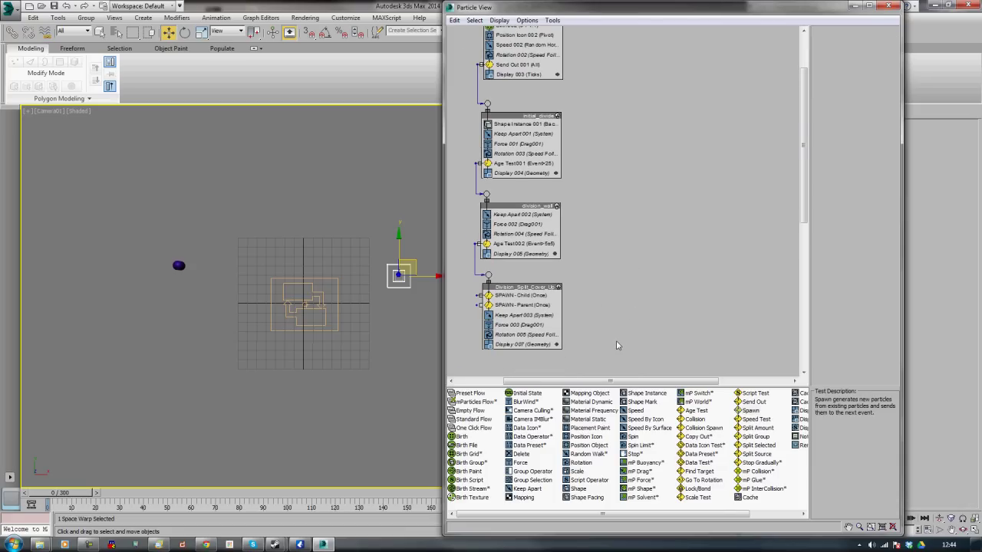
pyautogui.moveTo(75, 493); pyautogui.dragTo(46, 495)
pyautogui.press('w')
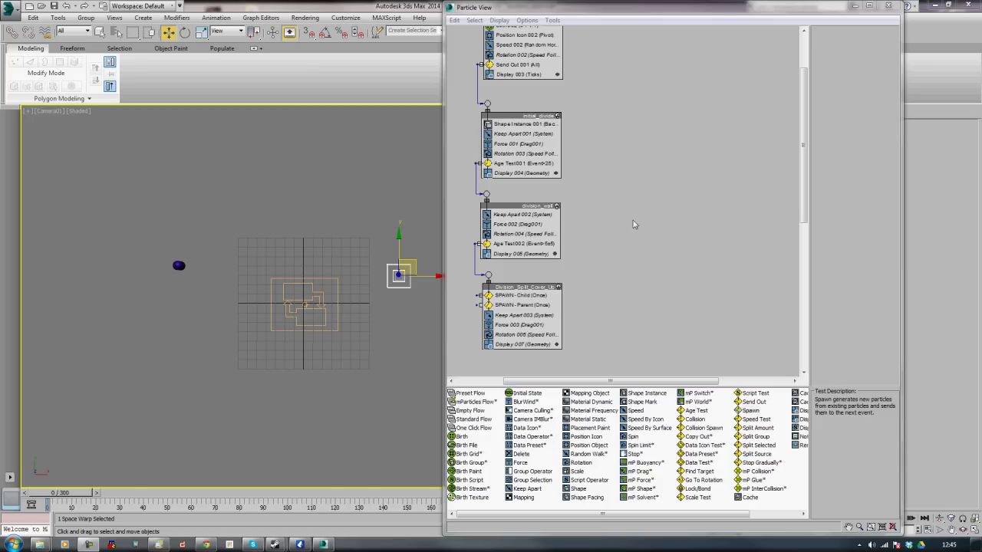
# - Add an Age Test below Rotation in Division_Split_Cover_Up and set it to test Event Age
pyautogui.click(506, 20)
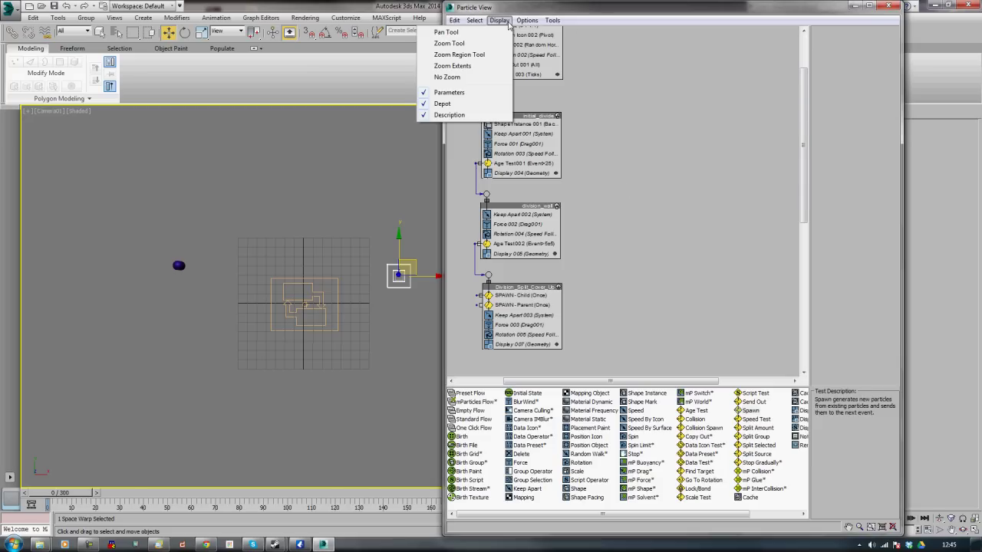
pyautogui.click(458, 44)
pyautogui.moveTo(618, 130); pyautogui.dragTo(620, 131)
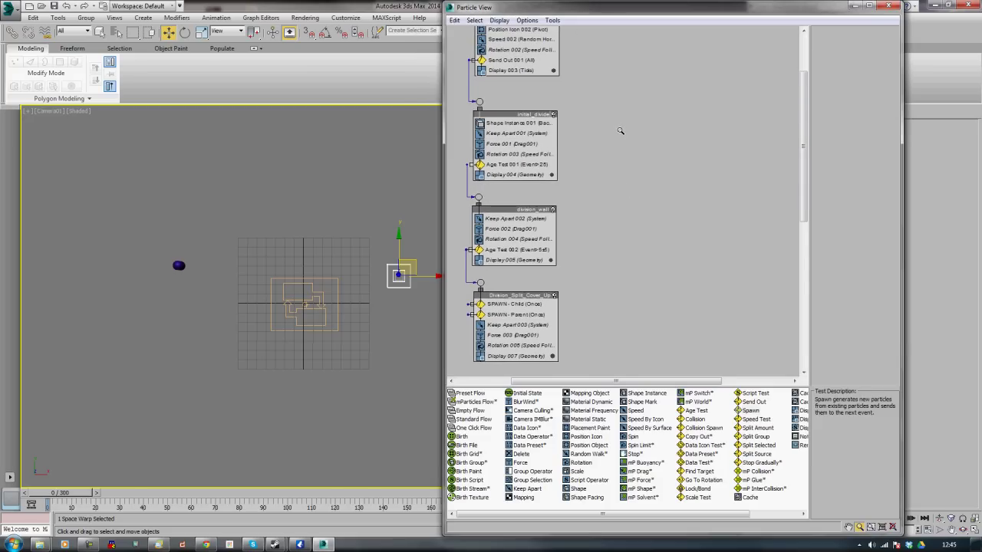
pyautogui.rightClick(603, 105)
pyautogui.moveTo(638, 167); pyautogui.dragTo(649, 86, button='middle')
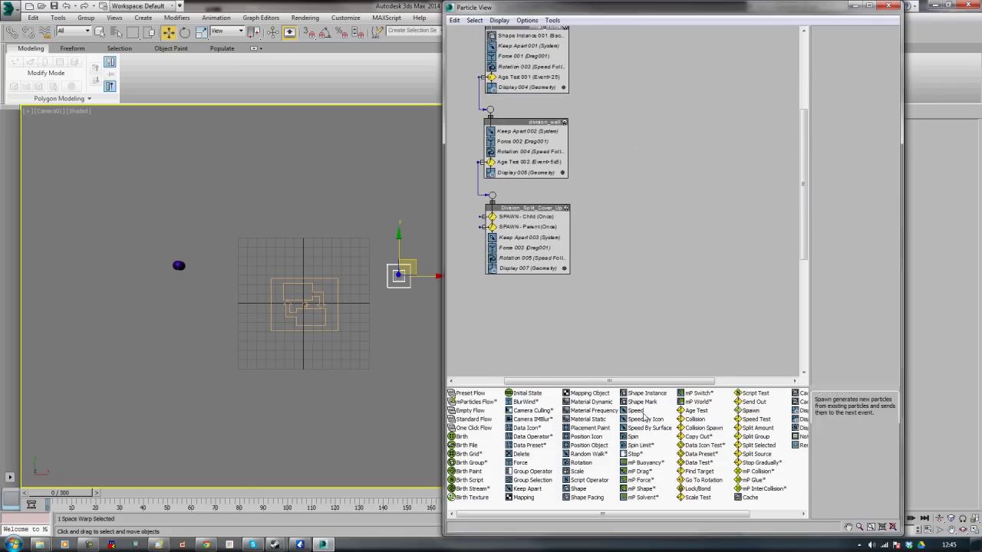
pyautogui.moveTo(695, 412); pyautogui.dragTo(515, 275)
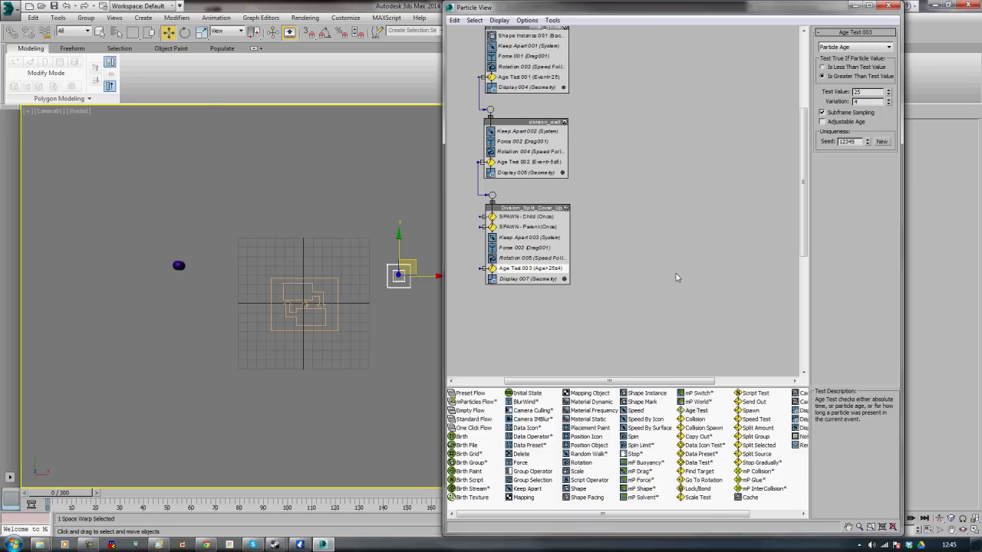
pyautogui.click(850, 47)
pyautogui.click(850, 69)
pyautogui.rightClick(517, 270)
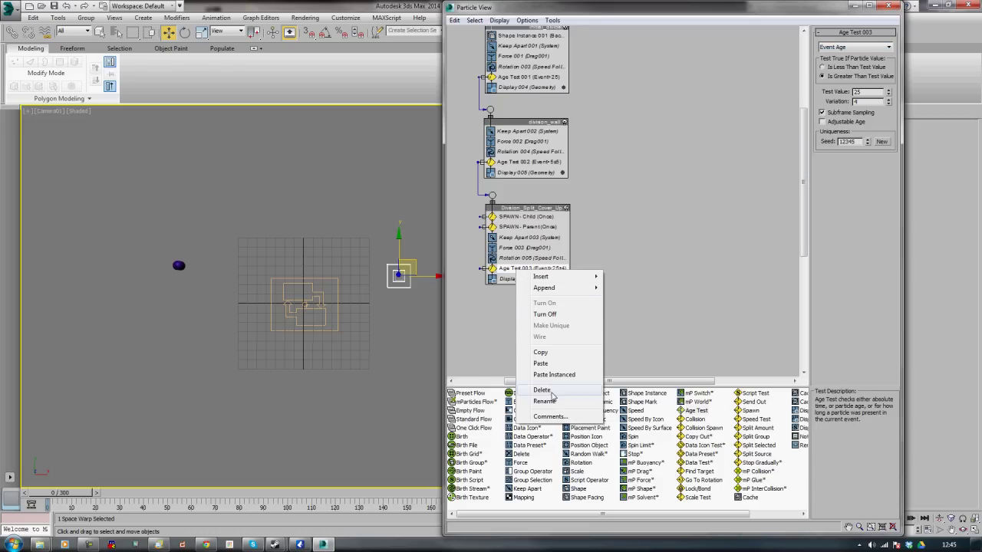
pyautogui.click(546, 389)
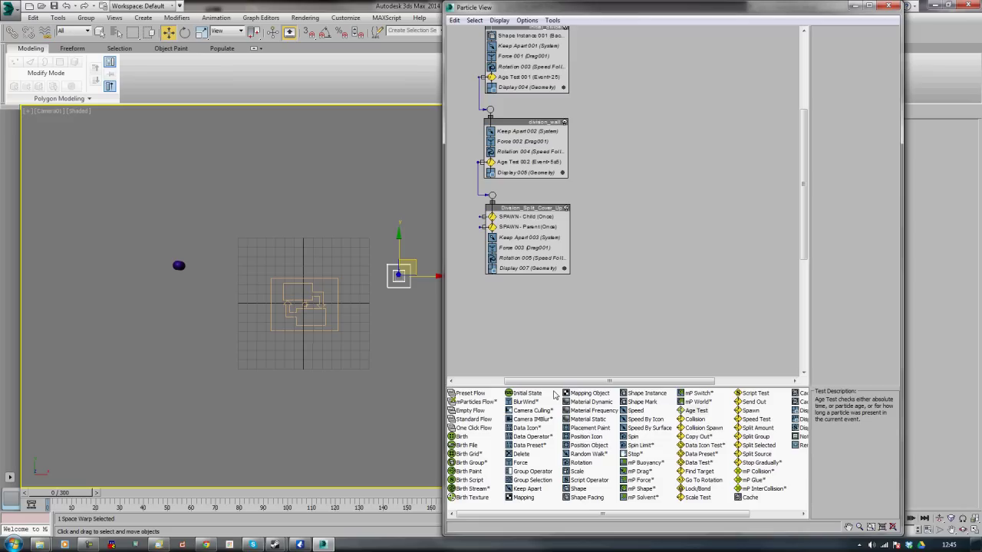
pyautogui.hotkey('ctrl', 'z')
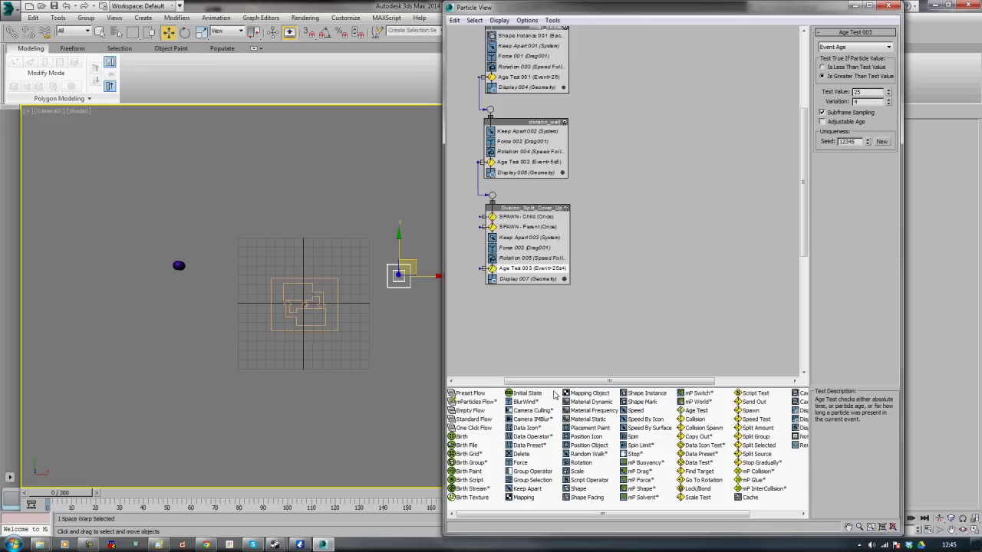
# - Rename the Age Test in Division_Split_Cover_Up as AGE
pyautogui.rightClick(542, 271)
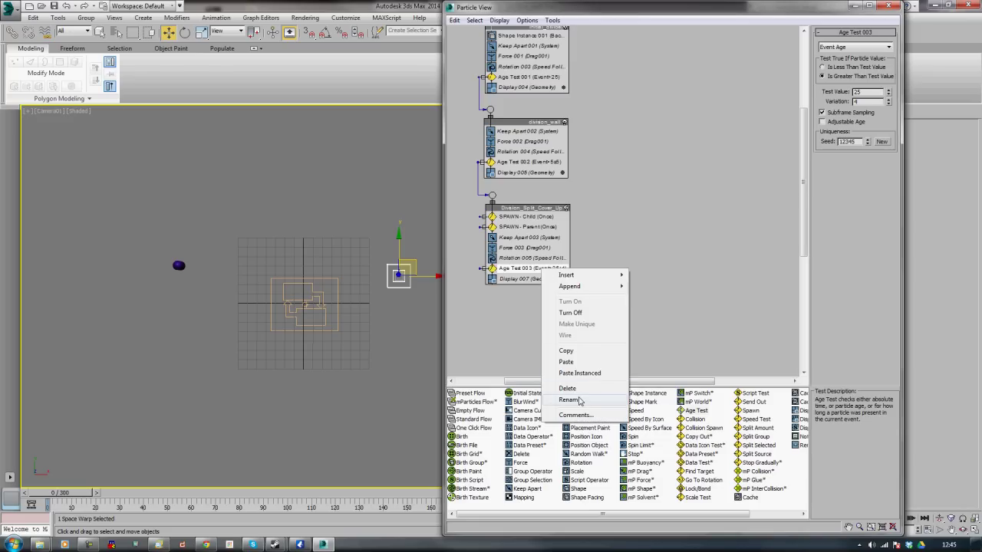
pyautogui.click(580, 400)
pyautogui.write('AG')
pyautogui.press('Return')
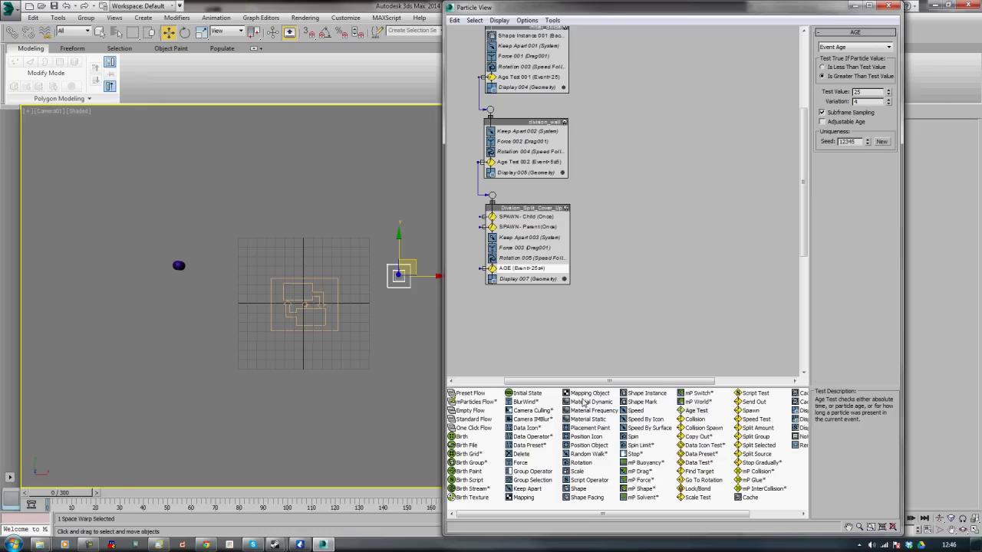
# - Set the AGE test in Division_Split_Cover_Up to a Test Value of 1 and a Variation of 0
pyautogui.click(877, 93)
pyautogui.doubleClick(876, 92)
pyautogui.write('1')
pyautogui.doubleClick(876, 102)
pyautogui.write('0')
pyautogui.press('Return')
# - Create a new event with a Delete operator, wire the AGE test to it and place it below Division_Split_Cover_Up
pyautogui.moveTo(521, 454); pyautogui.dragTo(595, 272)
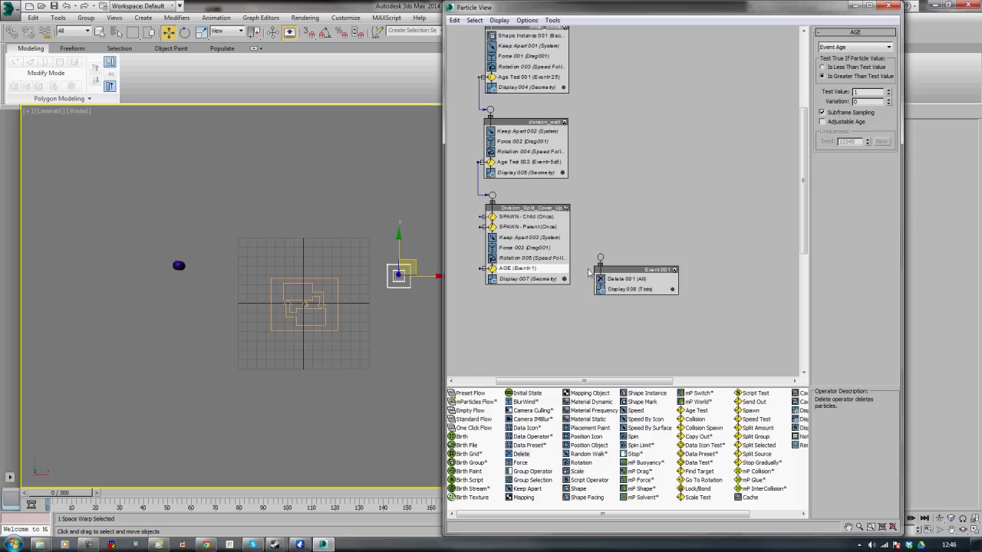
pyautogui.moveTo(482, 269); pyautogui.dragTo(600, 260)
pyautogui.click(625, 292)
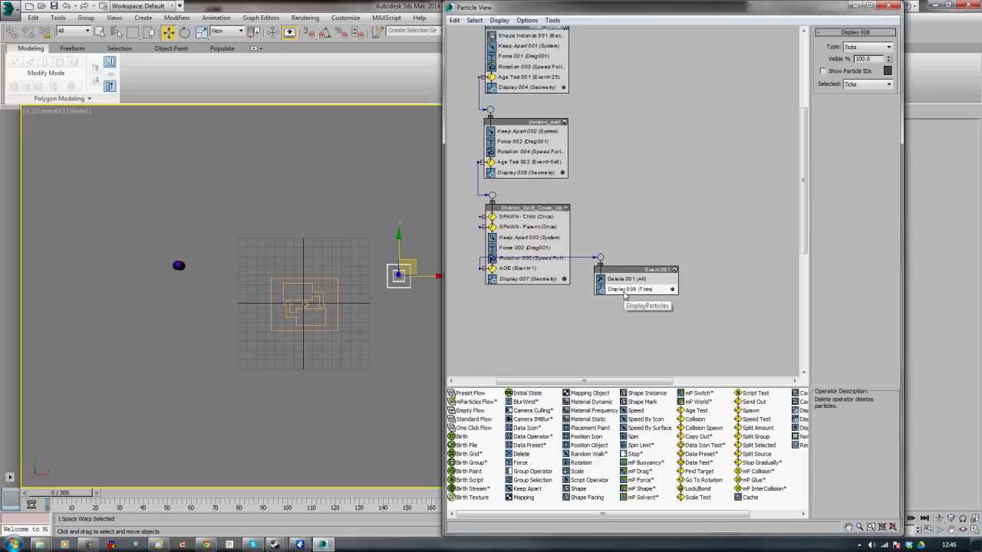
pyautogui.moveTo(623, 270); pyautogui.dragTo(515, 335)
# - Delete the Display operator from the new Delete event and rename the event as DELETE PARTICLES
pyautogui.rightClick(522, 355)
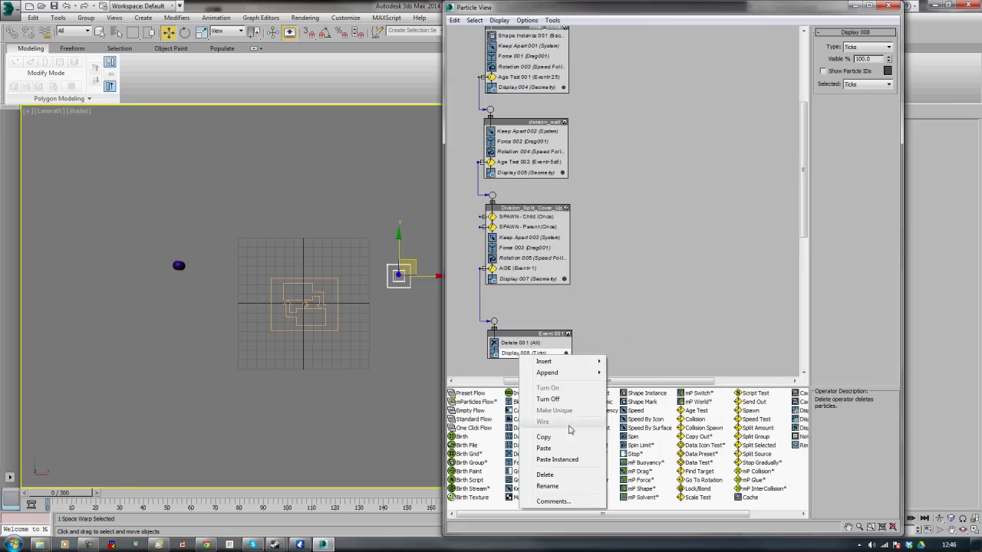
pyautogui.click(559, 476)
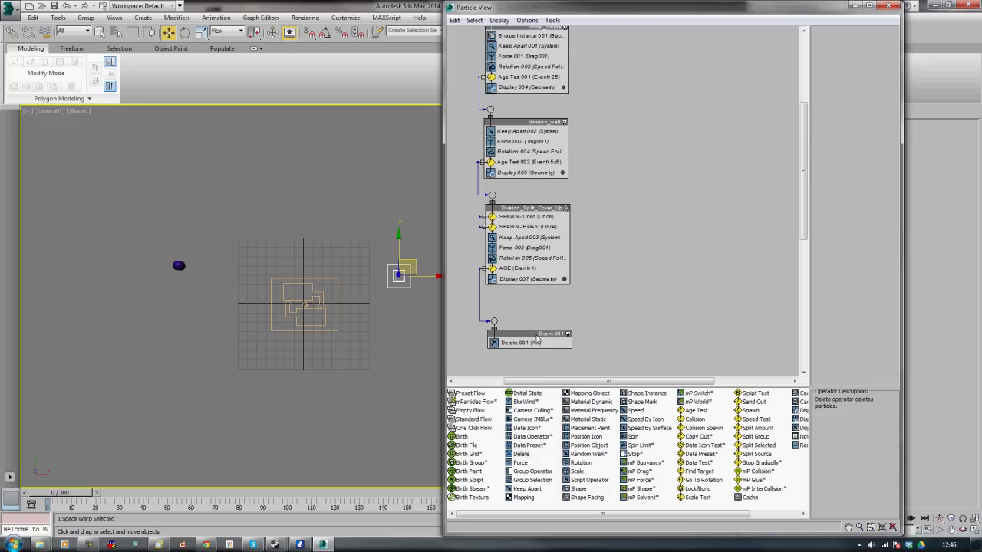
pyautogui.rightClick(548, 338)
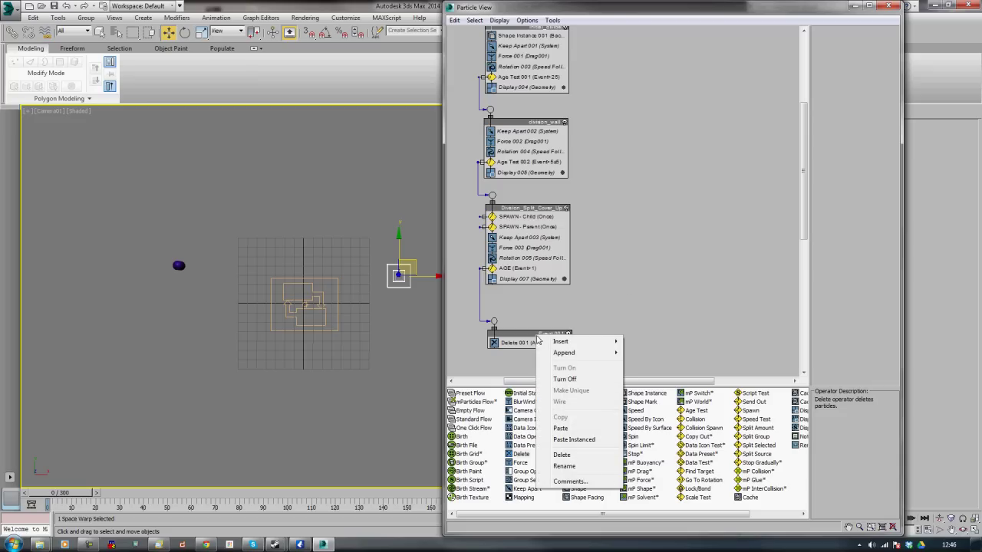
pyautogui.click(579, 467)
pyautogui.write('DELETE')
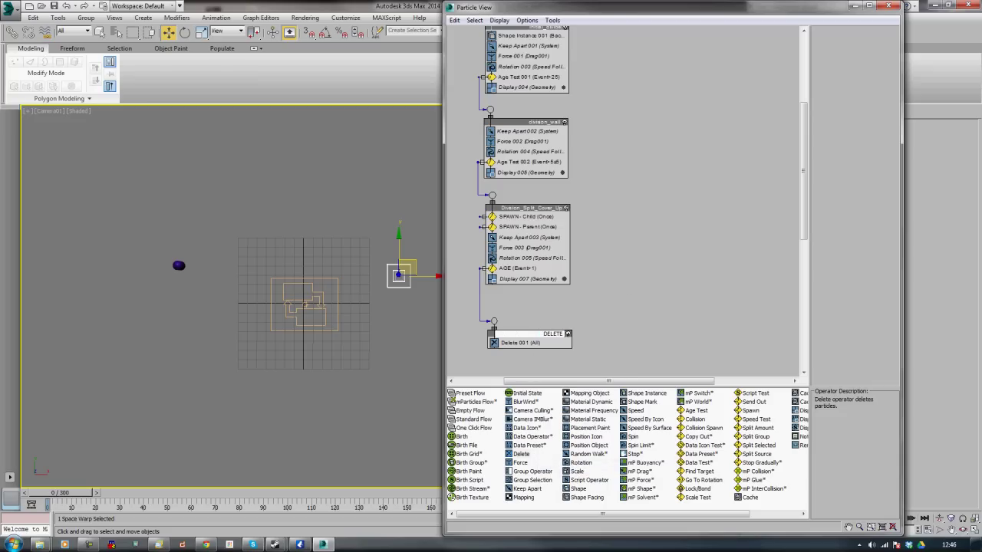
pyautogui.write(' PARTICLES')
pyautogui.press('Return')
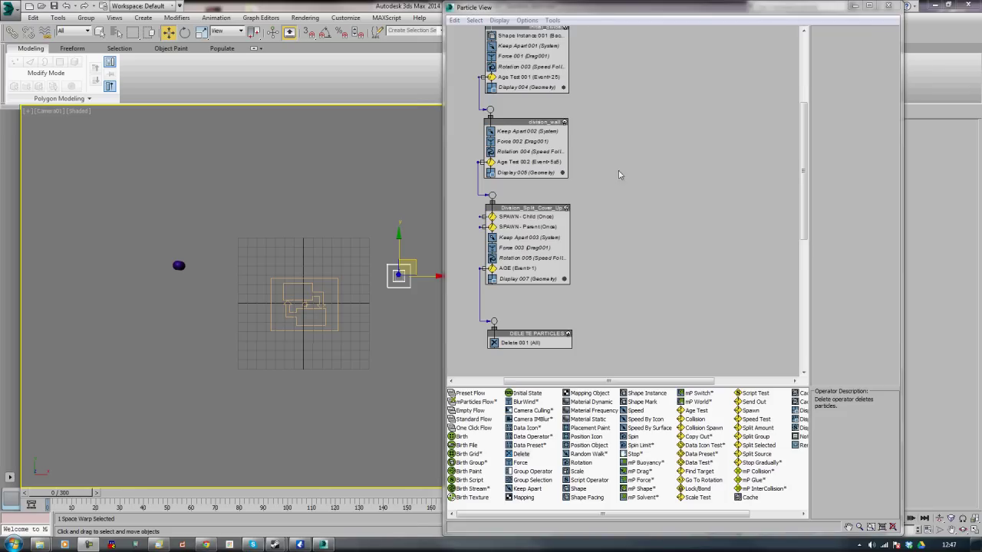
# - Duplicate the AGE test from Division_Split_Cover_Up into a new separate event beside it
pyautogui.click(517, 269)
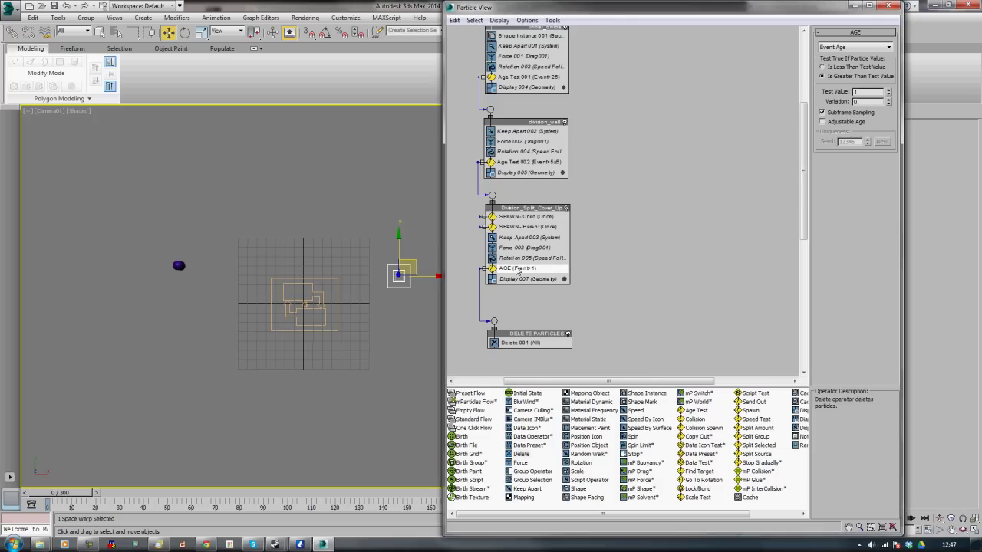
pyautogui.keyDown('shift'); pyautogui.moveTo(517, 269); pyautogui.dragTo(650, 240); pyautogui.keyUp('shift')
pyautogui.click(641, 304)
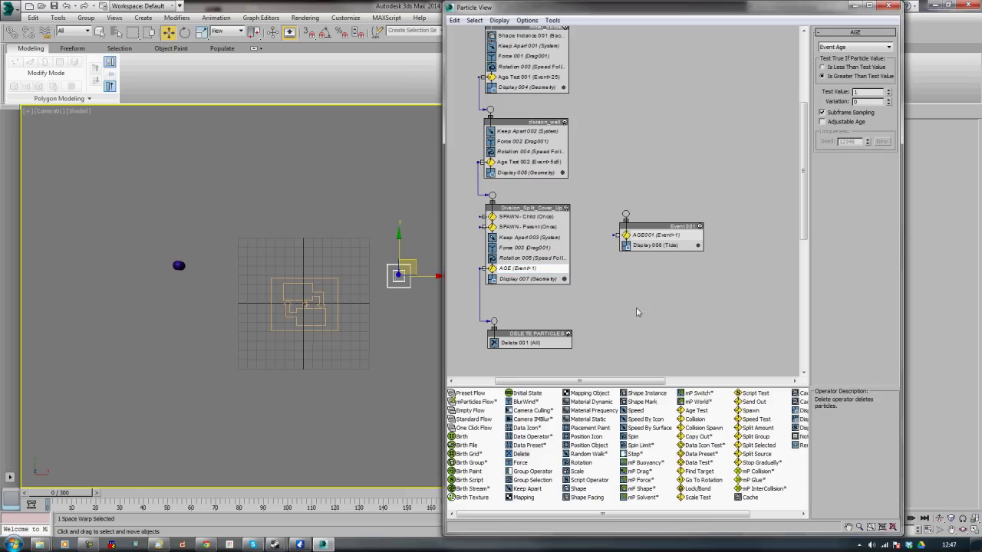
pyautogui.click(658, 246)
pyautogui.rightClick(658, 246)
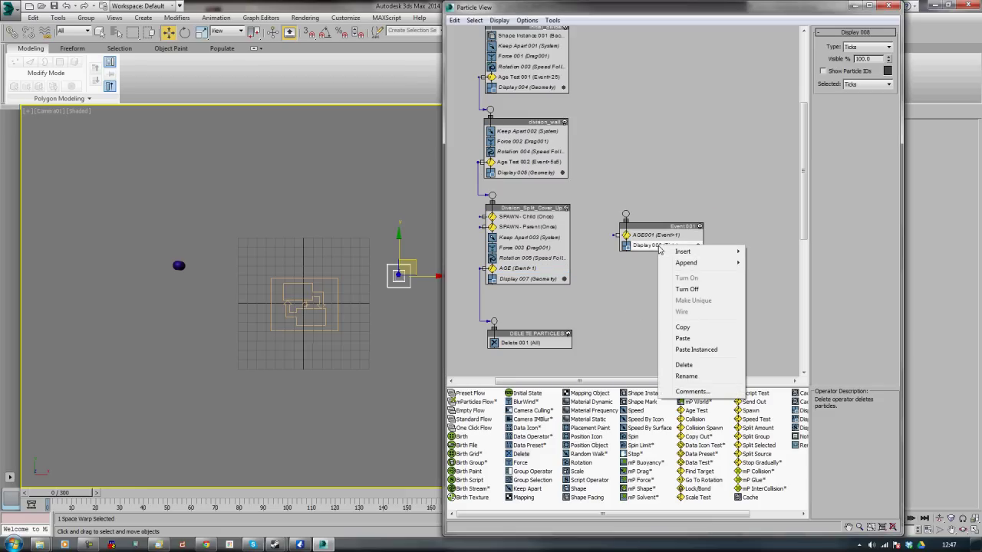
pyautogui.click(686, 375)
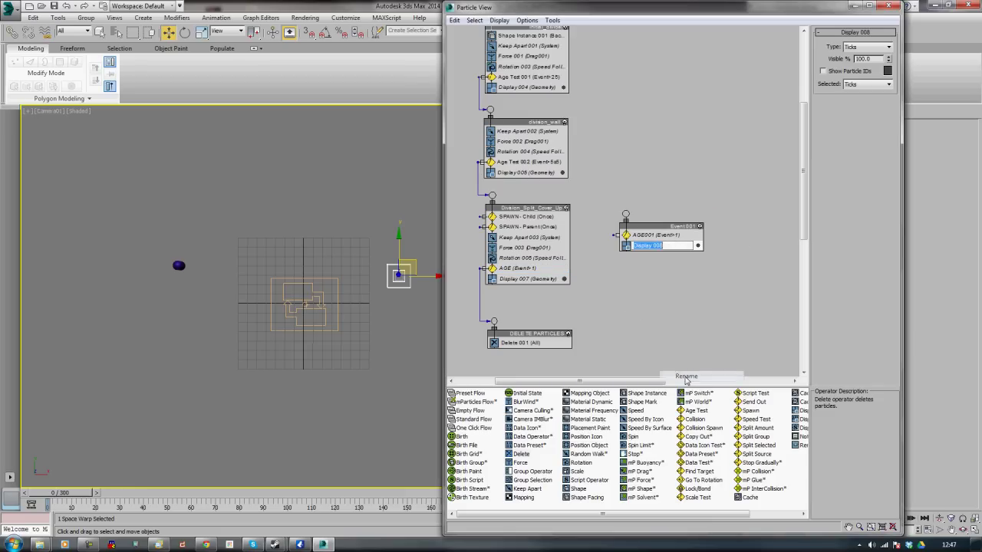
pyautogui.click(664, 295)
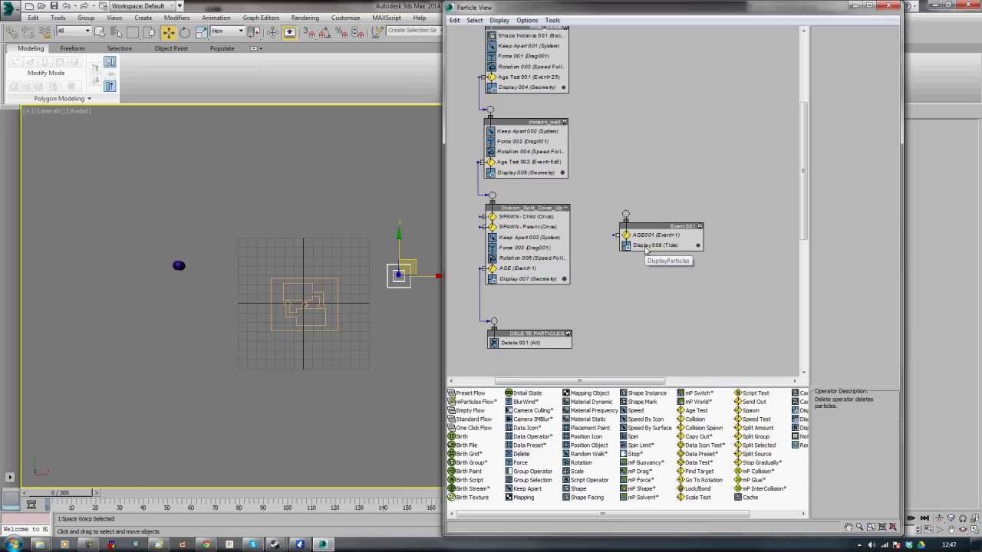
pyautogui.rightClick(655, 247)
pyautogui.click(627, 329)
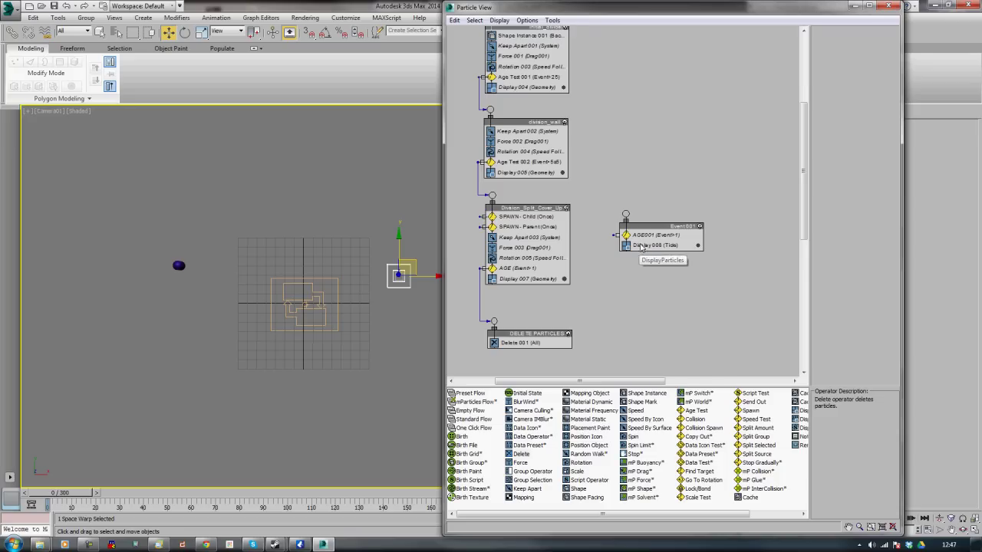
# - Delete the Display operator from the event holding the duplicated AGE test and move the event slightly farther from Division_Split_Cover_Up
pyautogui.click(641, 247)
pyautogui.rightClick(643, 247)
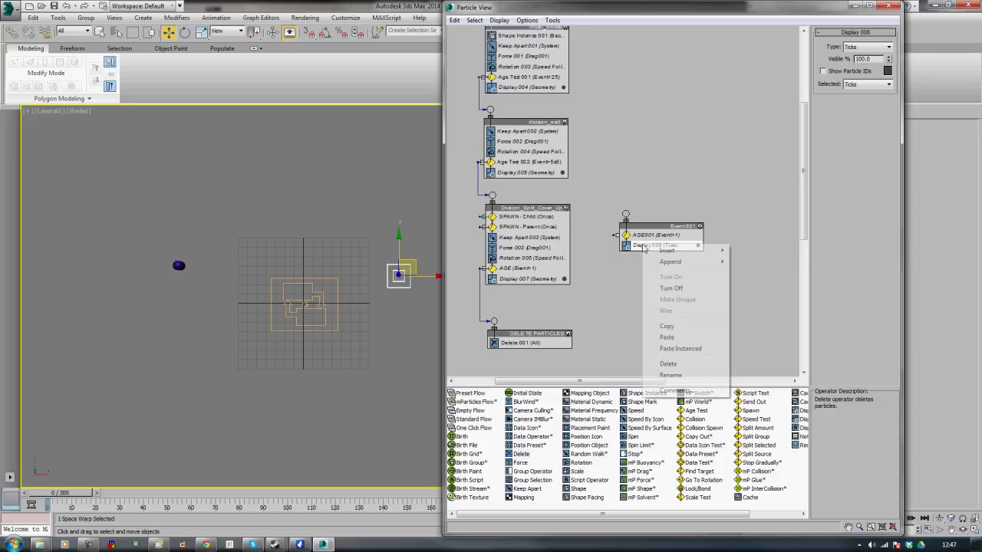
pyautogui.click(669, 364)
pyautogui.moveTo(666, 226); pyautogui.dragTo(691, 252)
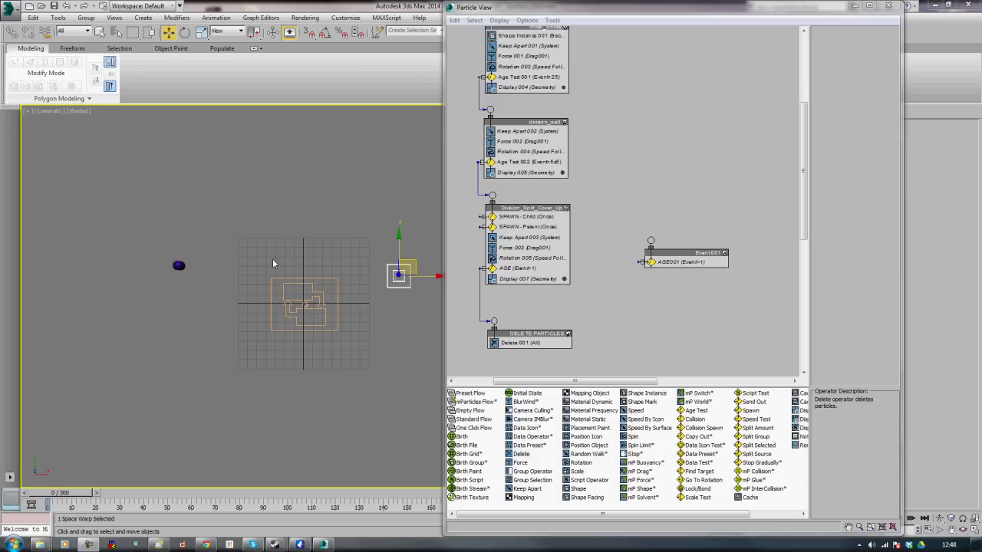
# - Wire SPAWN - Parent to the duplicated AGE test's event and wire that AGE test back to initial_divide
pyautogui.moveTo(478, 226); pyautogui.dragTo(638, 261)
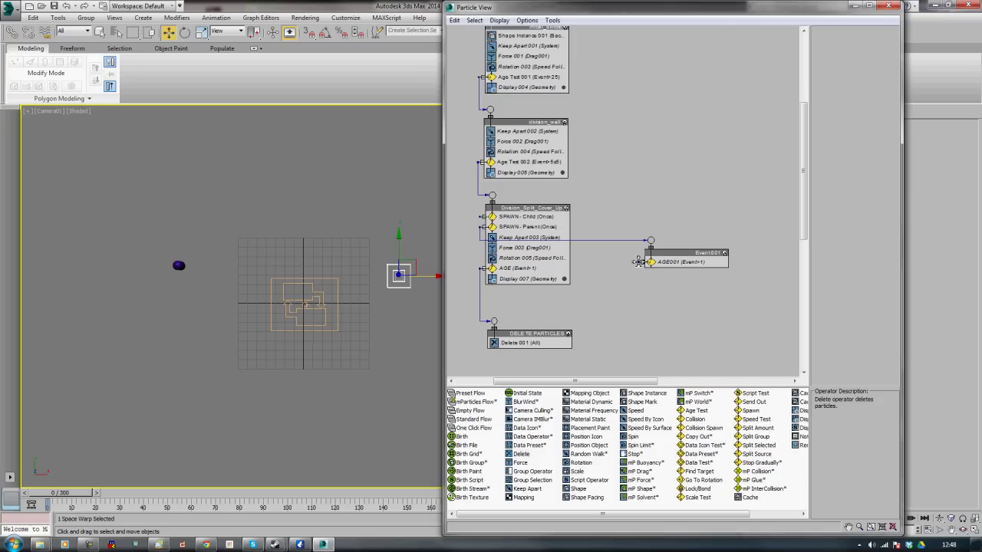
pyautogui.rightClick(649, 166)
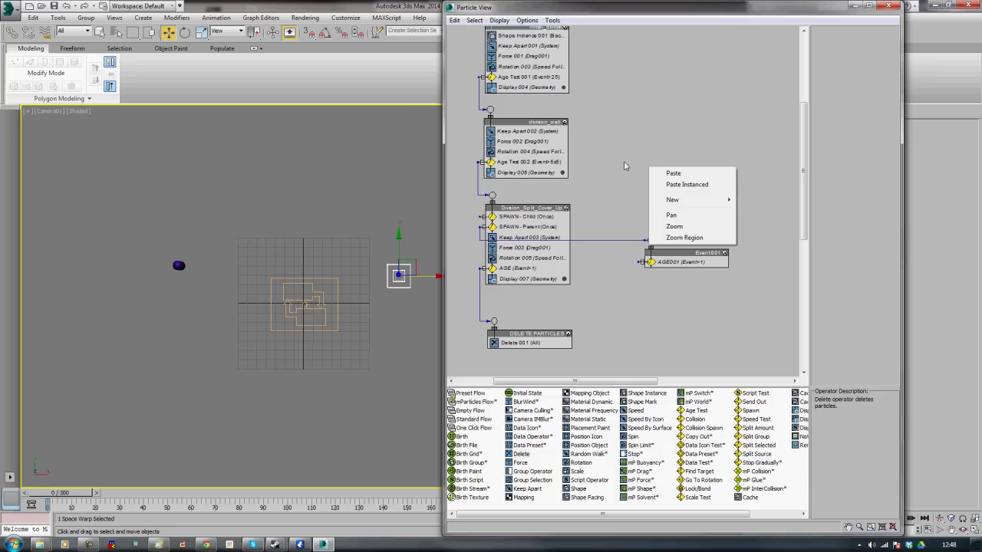
pyautogui.click(623, 166)
pyautogui.scroll(2, 623, 166)
pyautogui.scroll(-2, 623, 165)
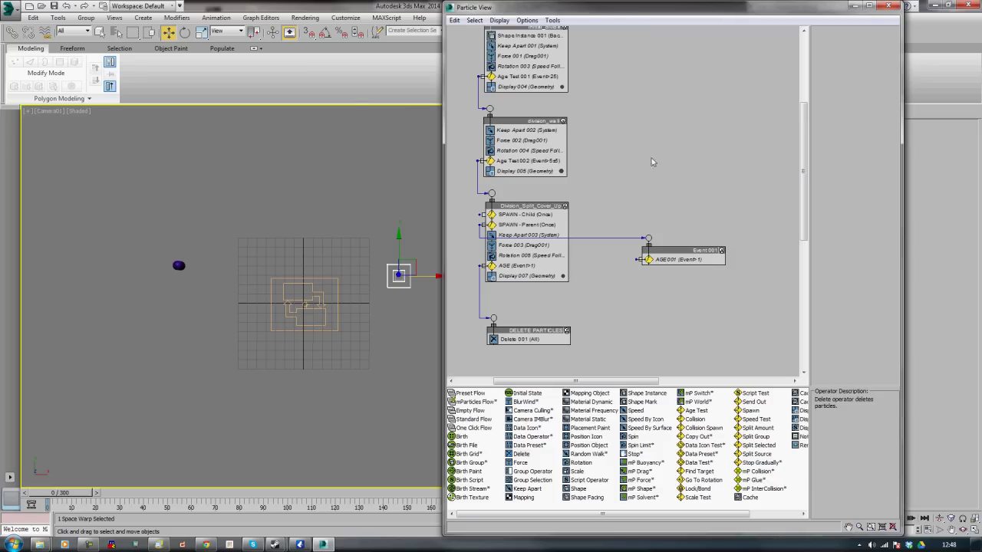
pyautogui.scroll(2, 807, 189)
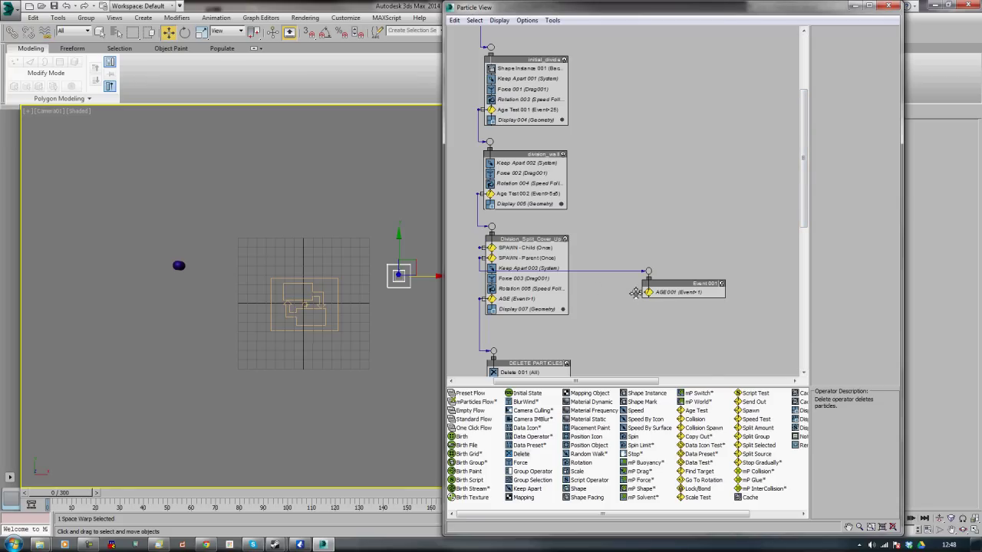
pyautogui.moveTo(636, 293); pyautogui.dragTo(495, 49)
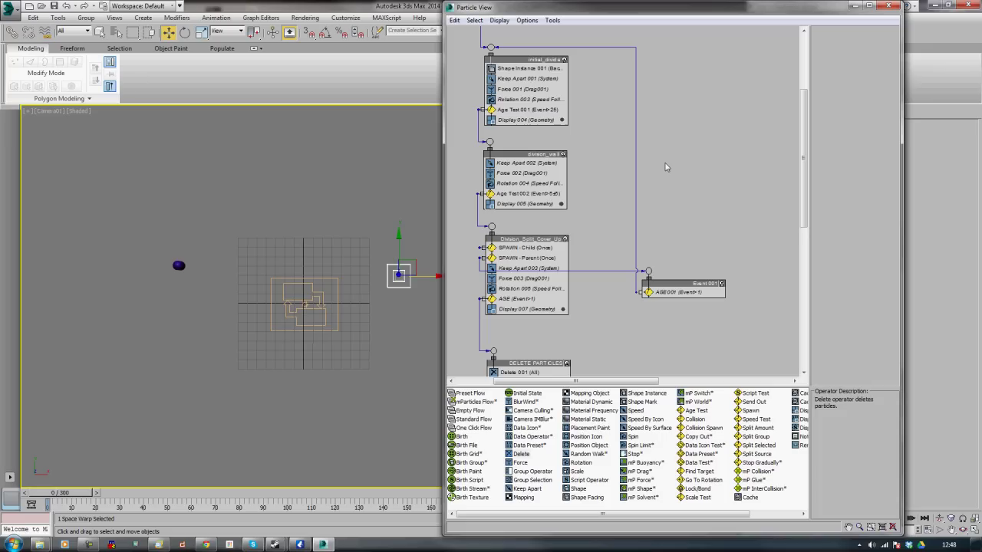
# - Turn off Renderable in the object properties of the event holding the duplicated AGE test
pyautogui.rightClick(691, 285)
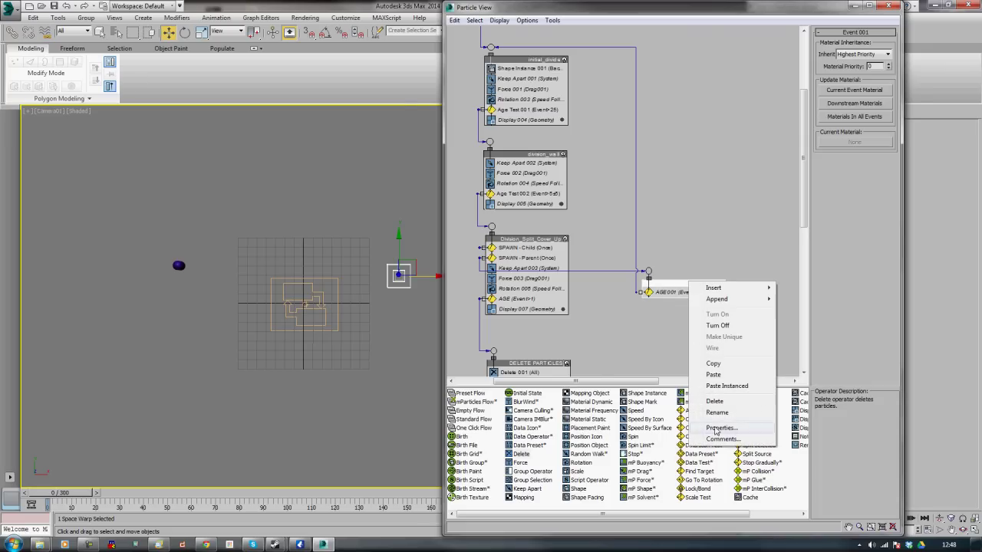
pyautogui.click(715, 429)
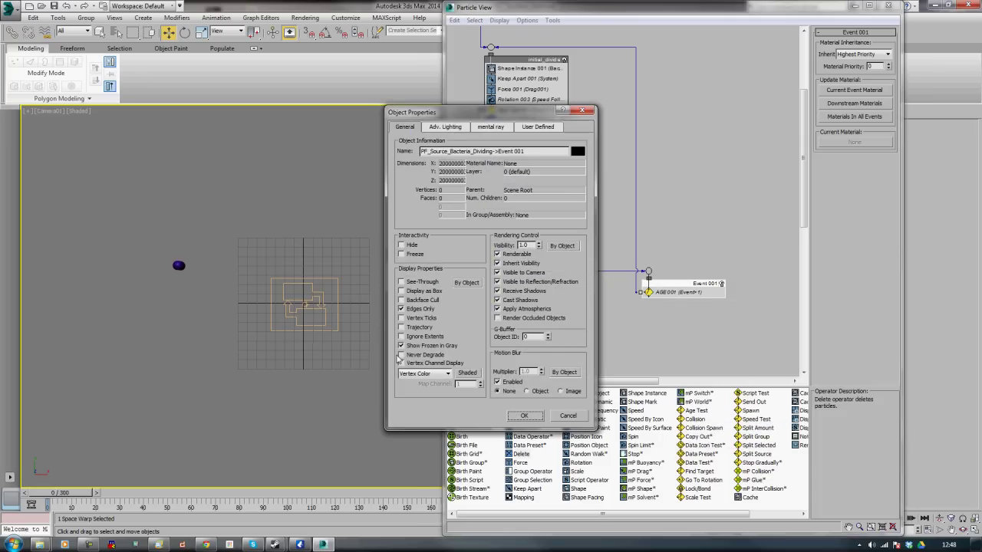
pyautogui.moveTo(455, 117); pyautogui.dragTo(587, 95)
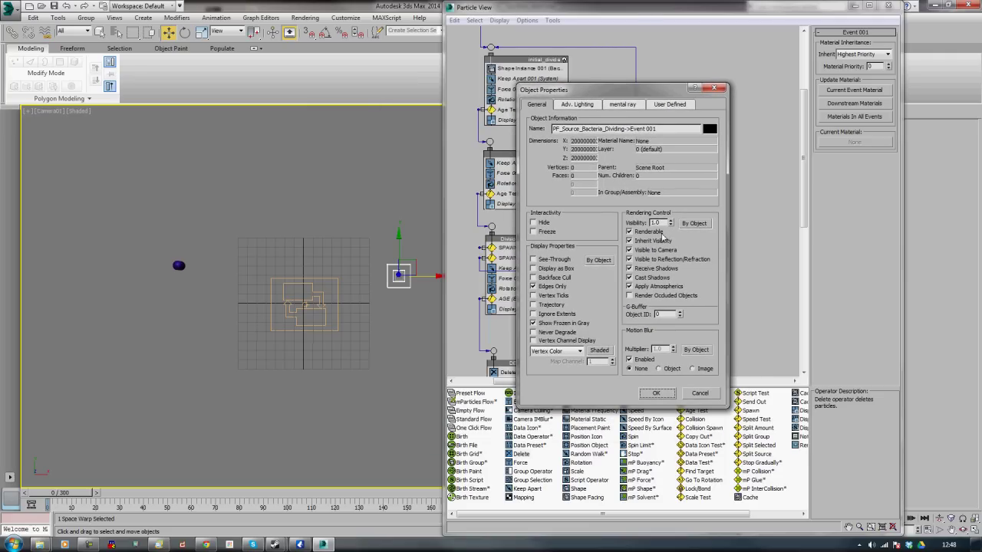
pyautogui.click(630, 232)
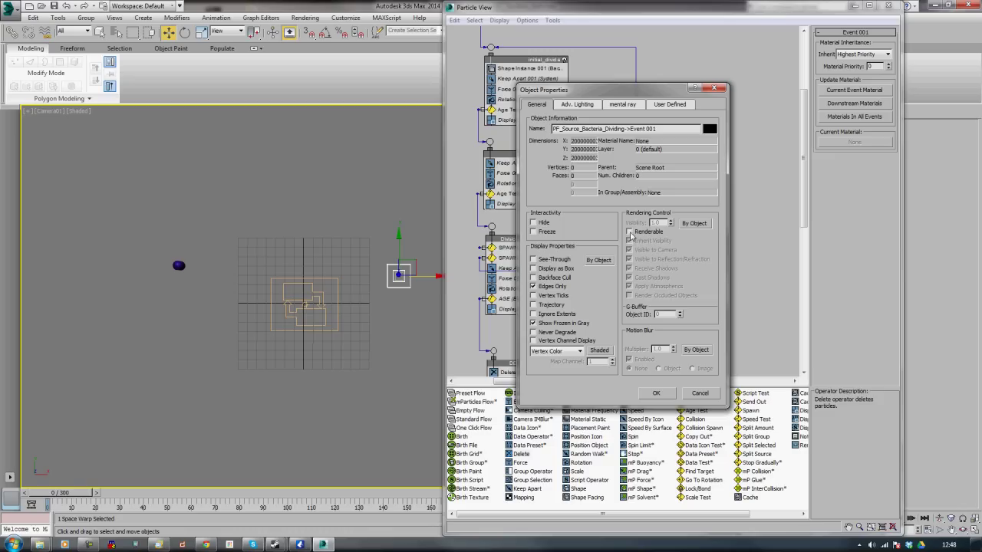
pyautogui.click(655, 395)
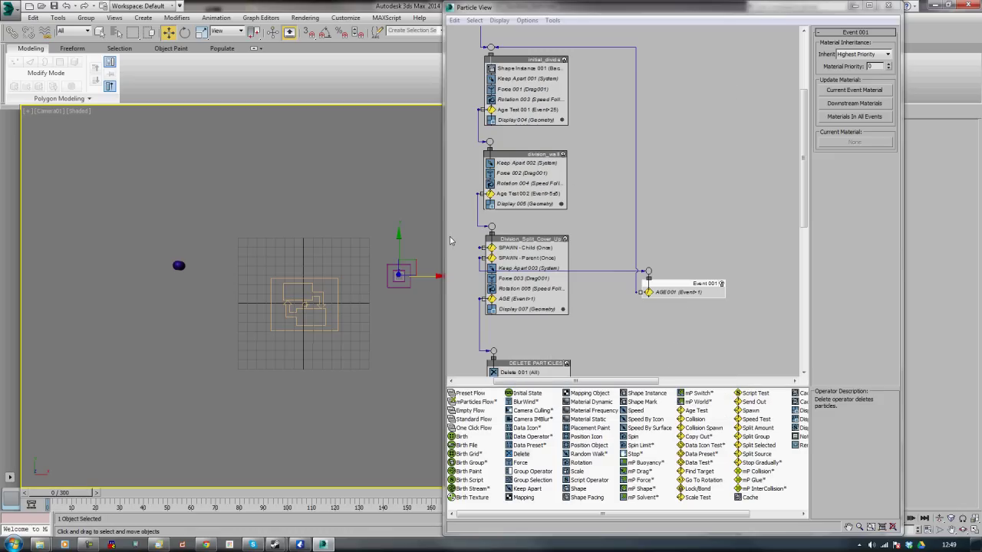
# - Rename the event holding the duplicated AGE test as division_parent_non-renderable
pyautogui.rightClick(682, 290)
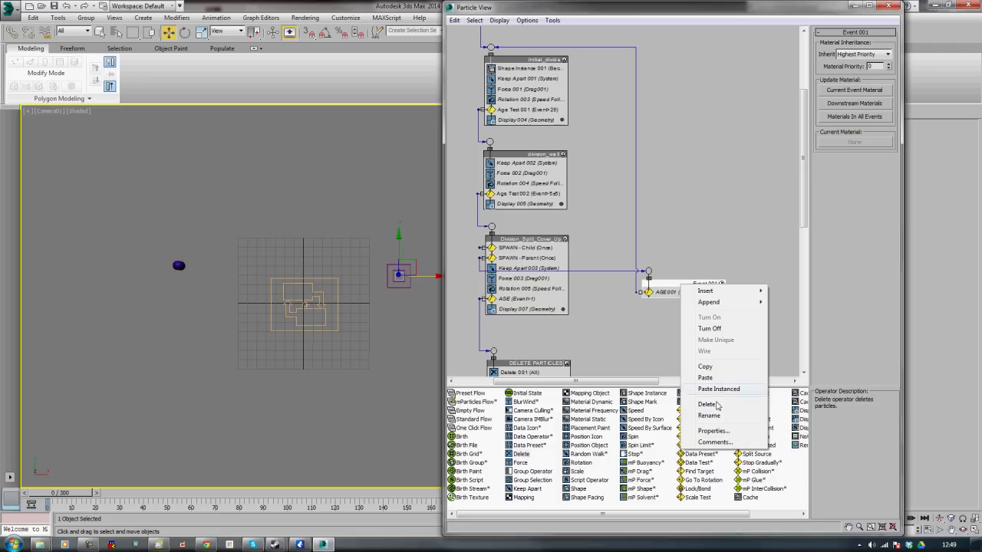
pyautogui.click(717, 416)
pyautogui.write('division')
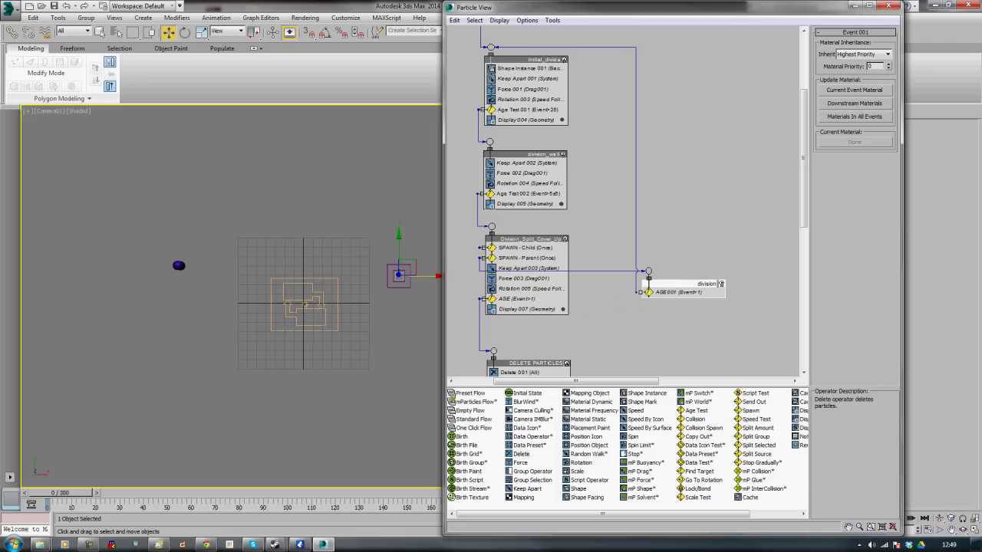
pyautogui.write(' parent')
pyautogui.write('t renderable')
pyautogui.press('Home')
pyautogui.press('BackSpace')
pyautogui.write('_')
pyautogui.press('BackSpace')
pyautogui.write('_')
pyautogui.press('Return')
# - Rename the DELETE PARTICLES event as DELETE_PARTICLES, with an underscore instead of the space
pyautogui.click(531, 368)
pyautogui.rightClick(529, 366)
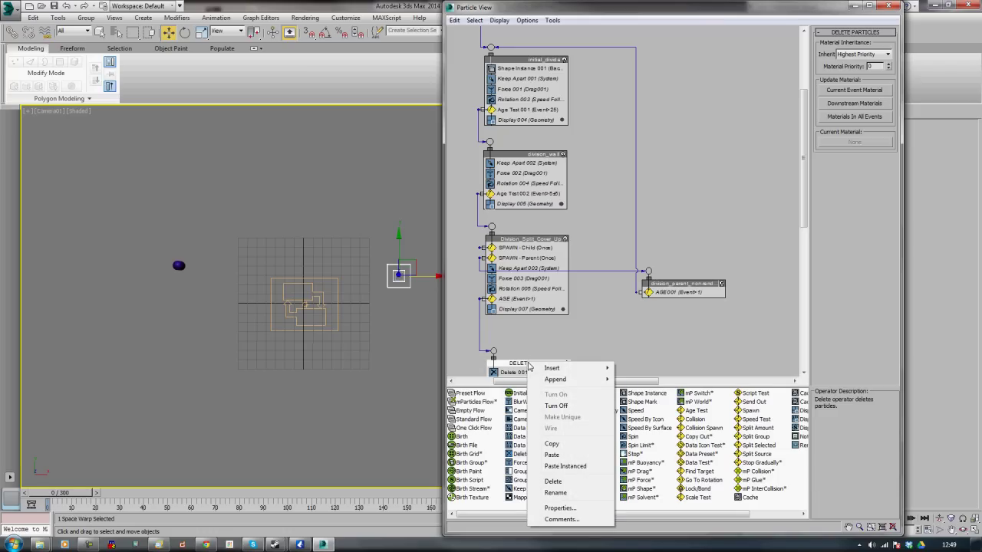
pyautogui.click(556, 492)
pyautogui.click(536, 363)
pyautogui.press('BackSpace')
pyautogui.write('_')
pyautogui.click(621, 348)
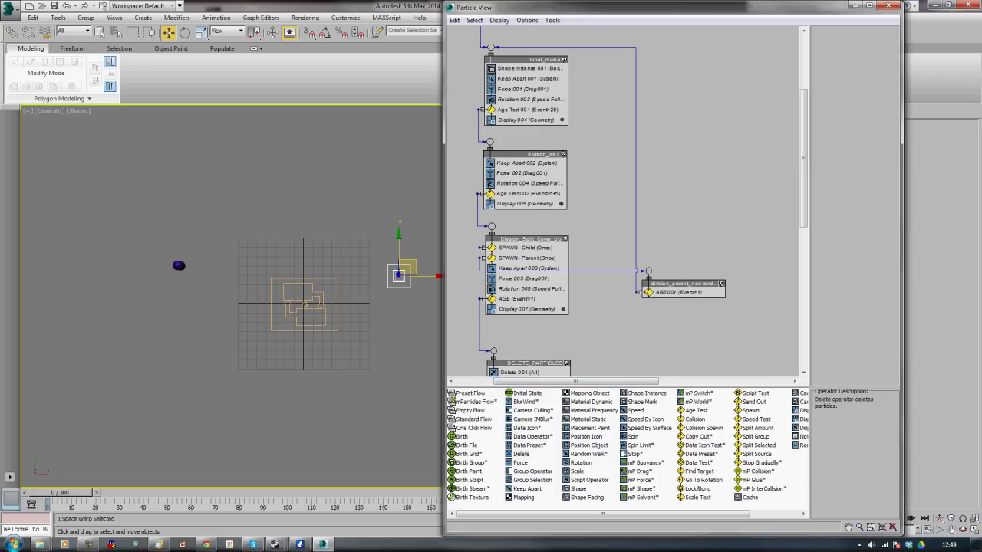
# - Widen Particle View, then move the division_parent_non-renderable event higher and shift SPAWN - Parent's output to the side facing it
pyautogui.click(398, 274)
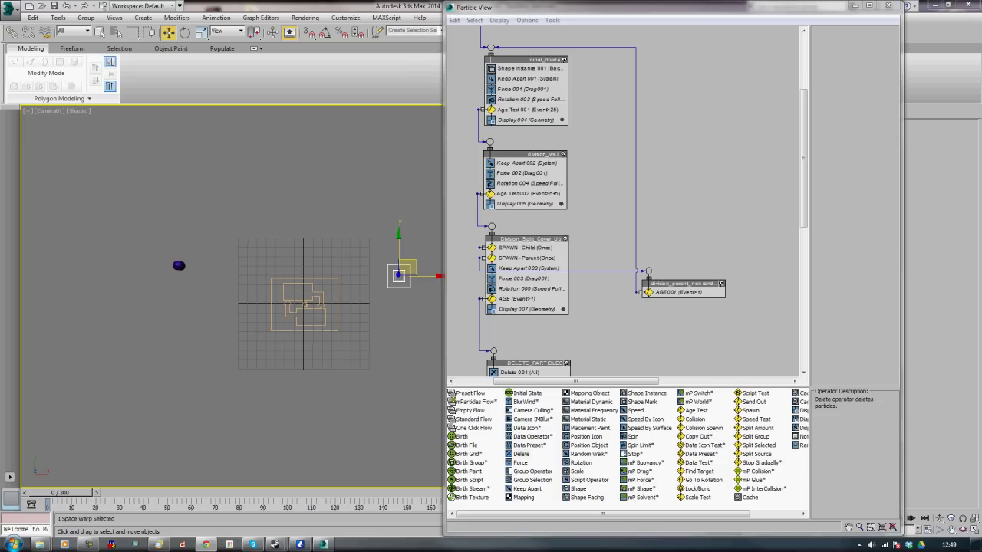
pyautogui.scroll(-1, 458, 105)
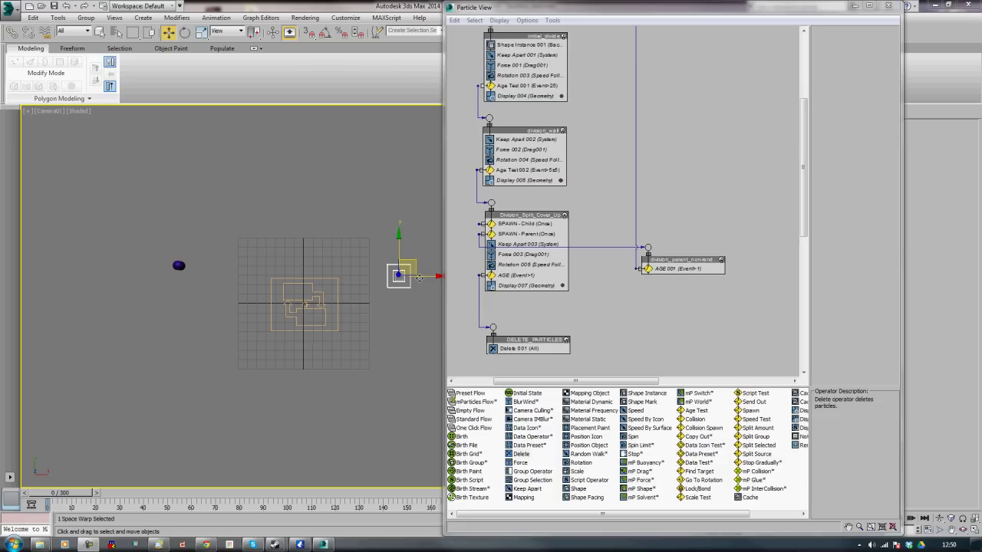
pyautogui.moveTo(447, 292); pyautogui.dragTo(297, 292)
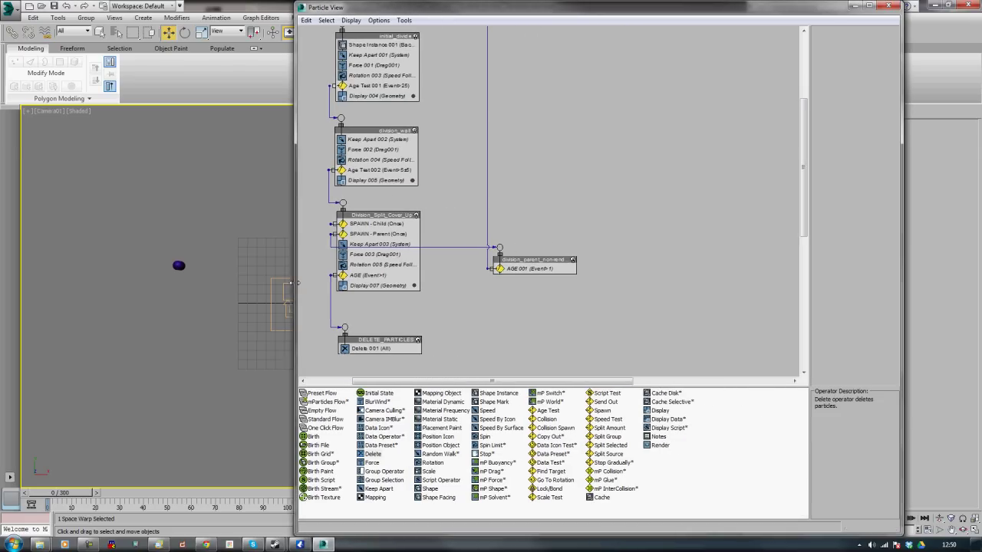
pyautogui.moveTo(461, 292); pyautogui.dragTo(484, 299, button='middle')
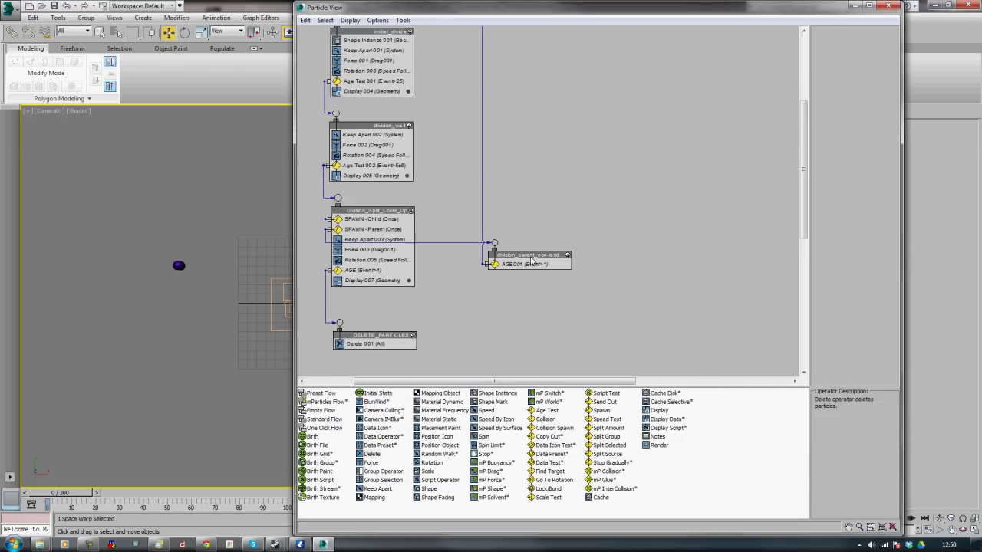
pyautogui.moveTo(527, 254); pyautogui.dragTo(521, 198)
pyautogui.moveTo(328, 229); pyautogui.dragTo(423, 231)
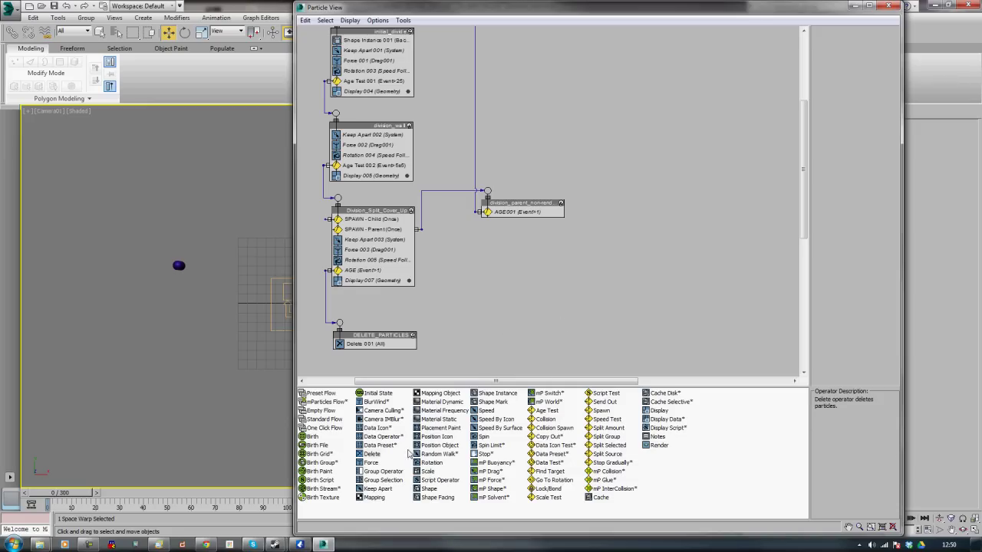
# - Create an event from a new Speed operator below division_parent_non-renderable and name it division_child_non-renderable
pyautogui.moveTo(489, 415); pyautogui.dragTo(541, 281)
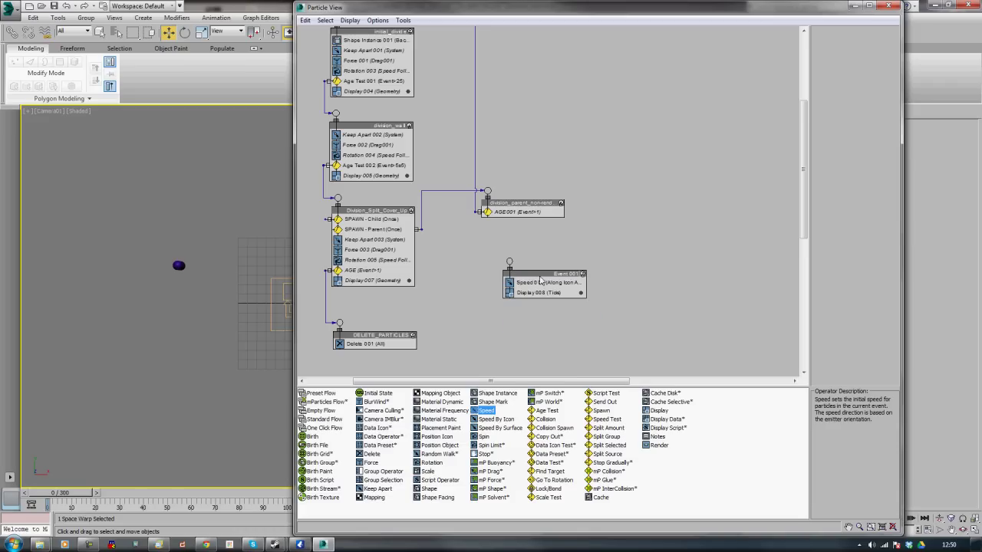
pyautogui.click(549, 276)
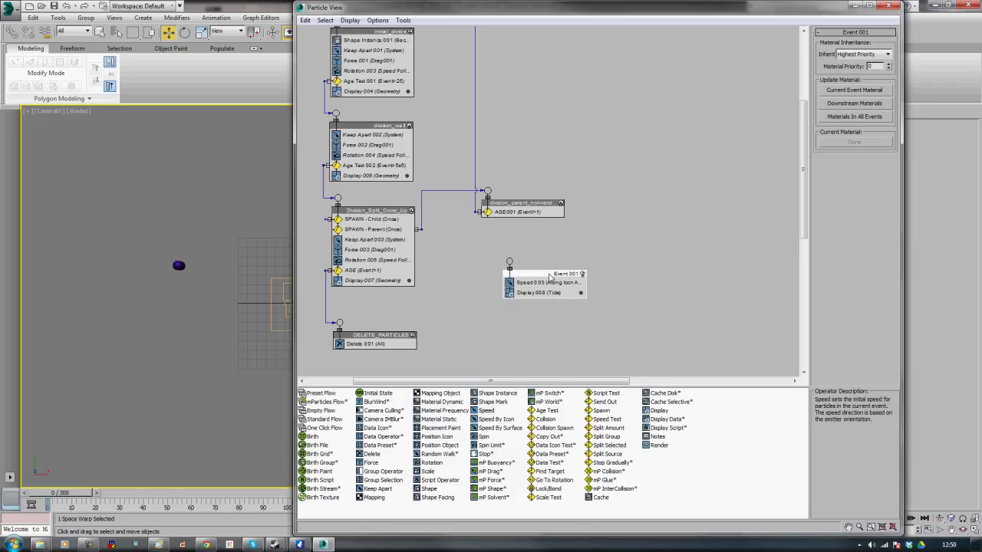
pyautogui.rightClick(549, 274)
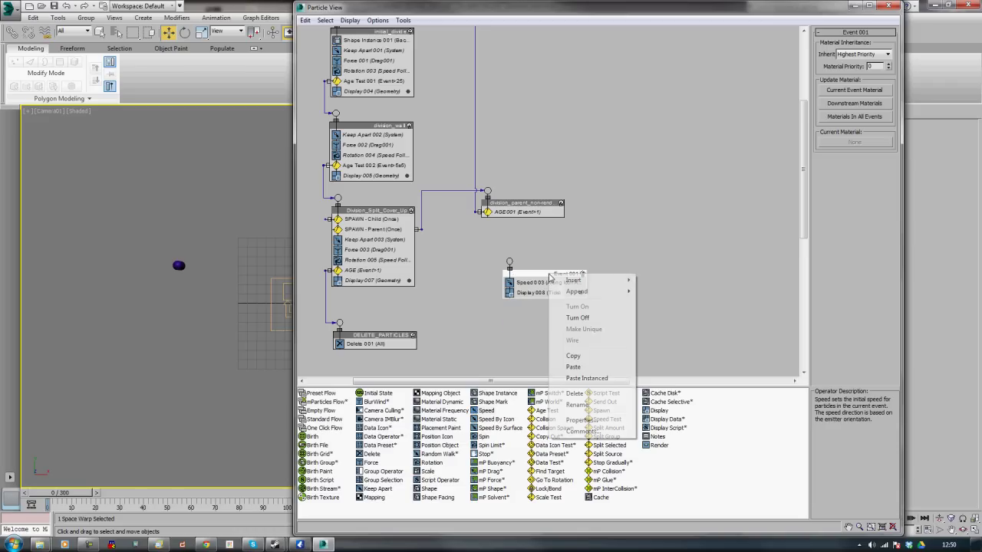
pyautogui.click(576, 404)
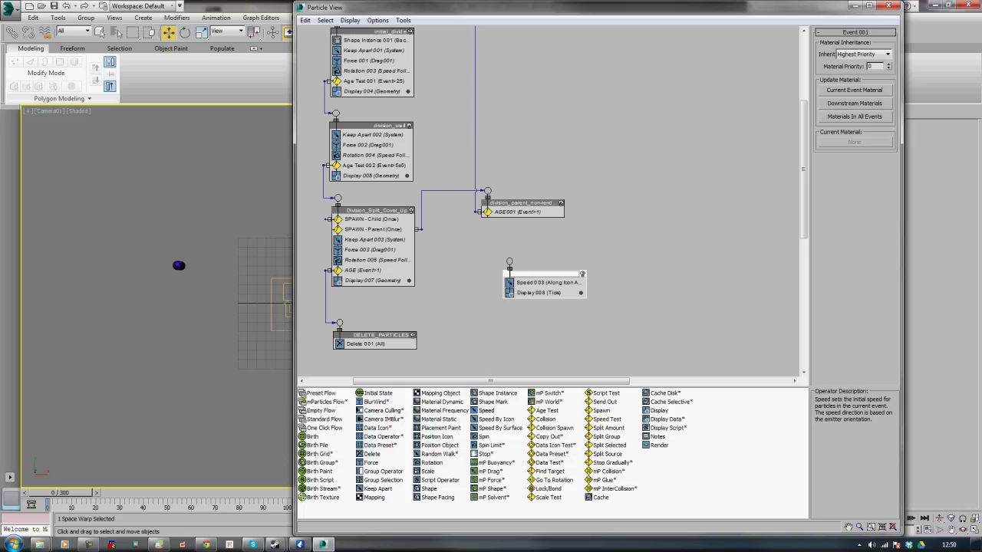
pyautogui.write('division_child_non-renderable')
pyautogui.press('Return')
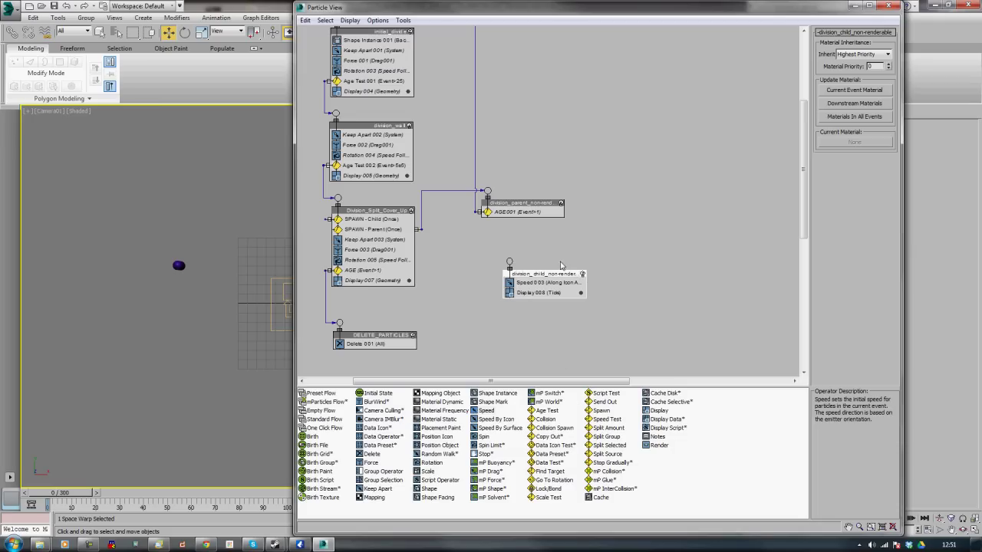
# - Delete the Display operator from division_child_non-renderable, then wire SPAWN - Child to that event, with the output on the side facing it
pyautogui.click(528, 293)
pyautogui.rightClick(528, 294)
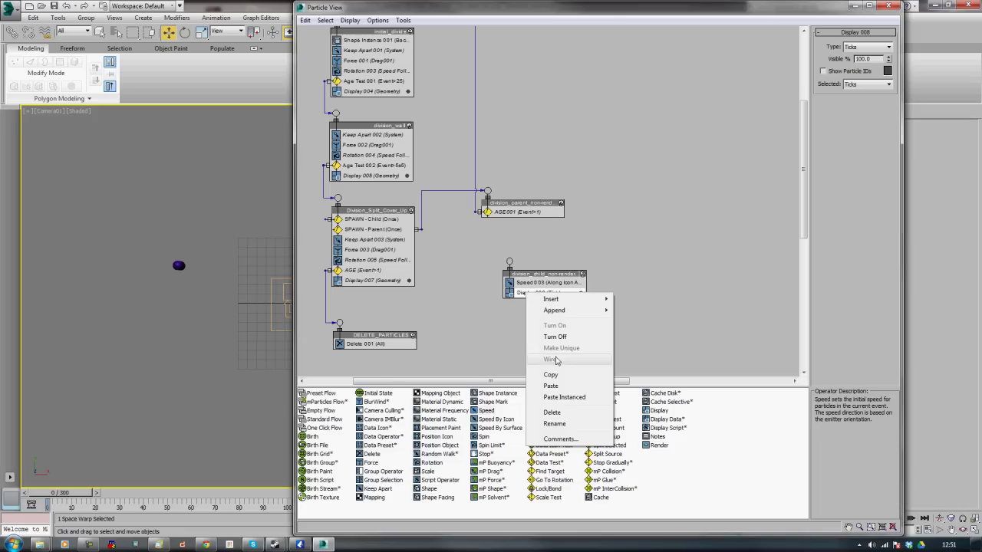
pyautogui.click(565, 413)
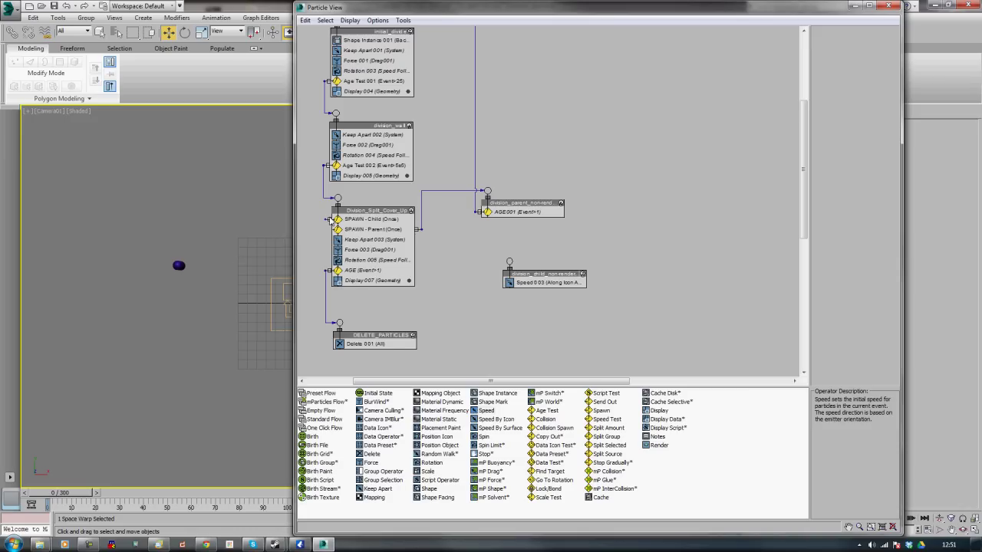
pyautogui.moveTo(327, 218); pyautogui.dragTo(532, 300)
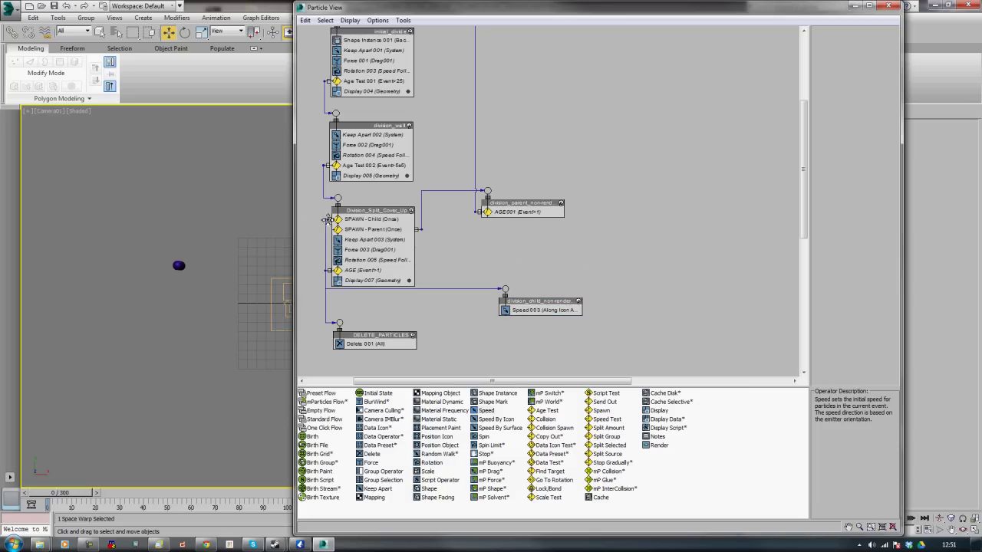
pyautogui.moveTo(327, 220); pyautogui.dragTo(418, 219)
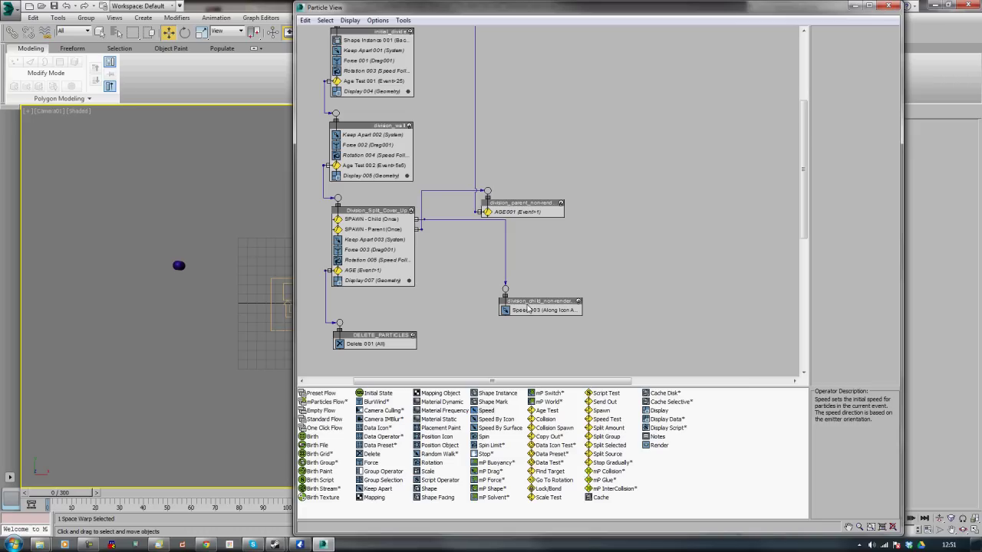
# - Set the Speed operator in division_child_non-renderable to a speed of 500 and the Inherit Previous direction
pyautogui.click(530, 309)
pyautogui.doubleClick(861, 46)
pyautogui.write('500')
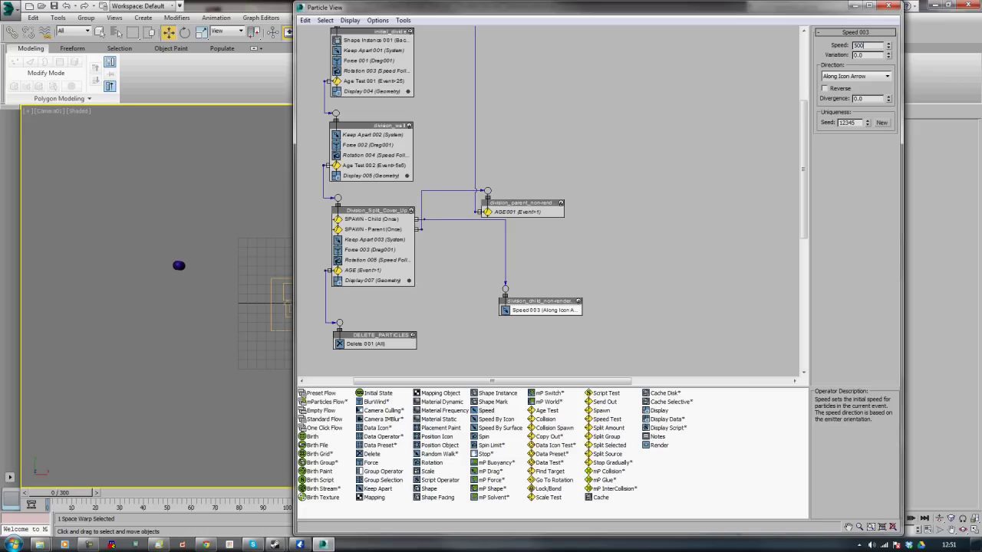
pyautogui.press('Return')
pyautogui.click(887, 76)
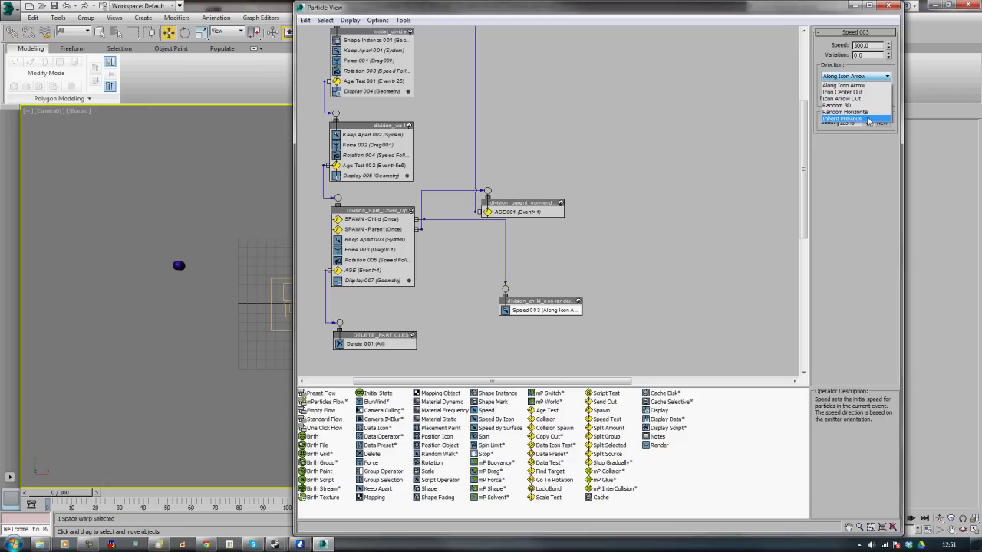
pyautogui.click(870, 120)
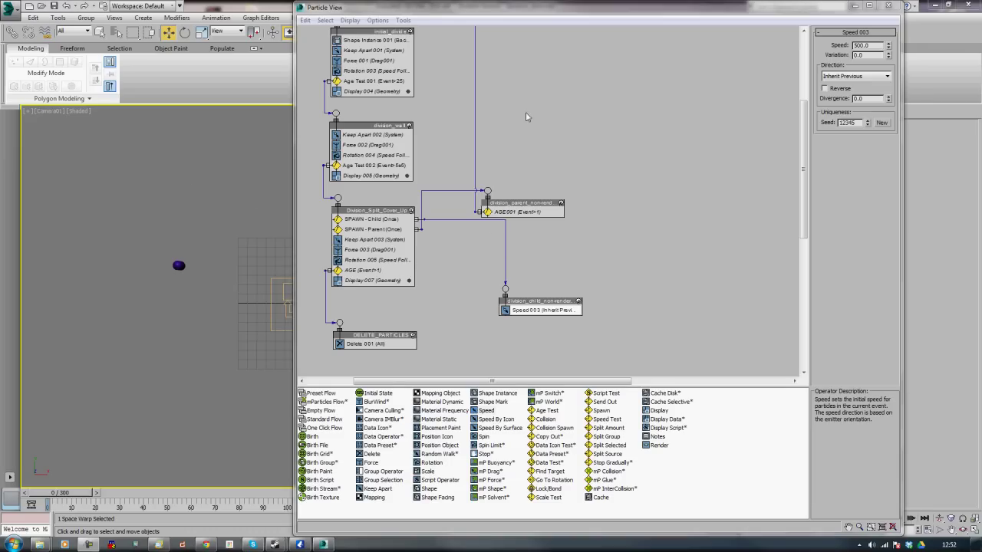
# - Duplicate the AGE test from division_parent_non-renderable into division_child_non-renderable, below its Speed operator
pyautogui.click(506, 213)
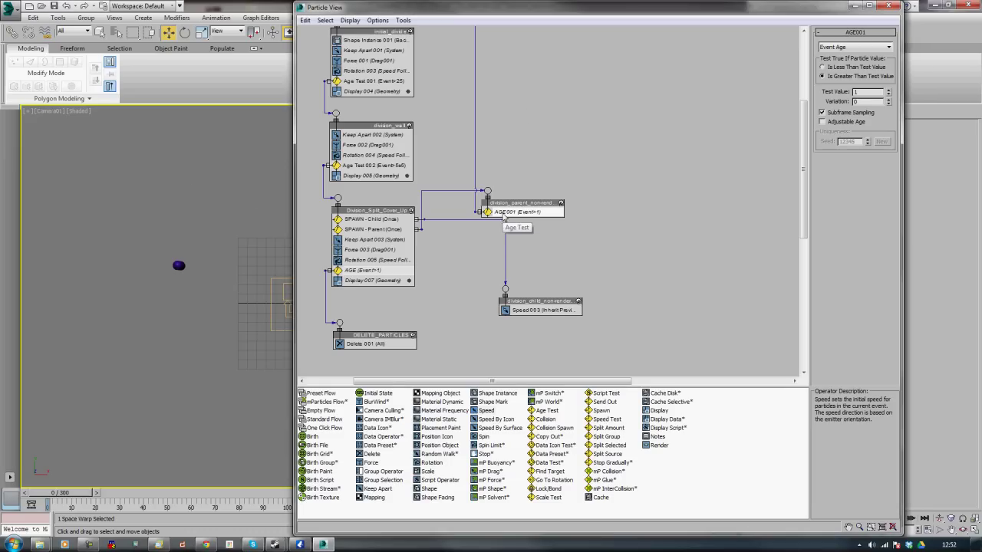
pyautogui.moveTo(504, 217); pyautogui.dragTo(532, 314)
pyautogui.click(568, 307)
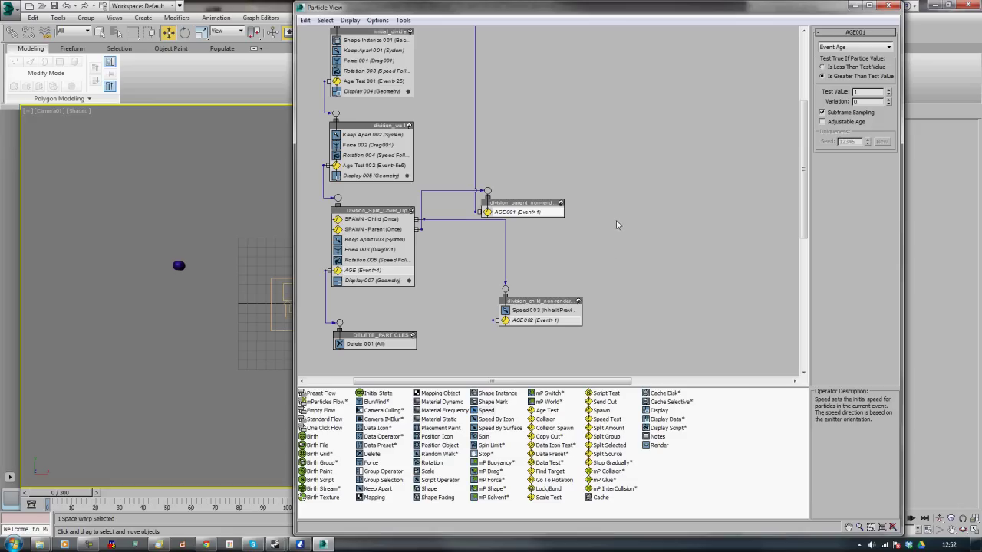
pyautogui.moveTo(628, 194); pyautogui.dragTo(647, 211)
pyautogui.rightClick(640, 146)
pyautogui.click(610, 114)
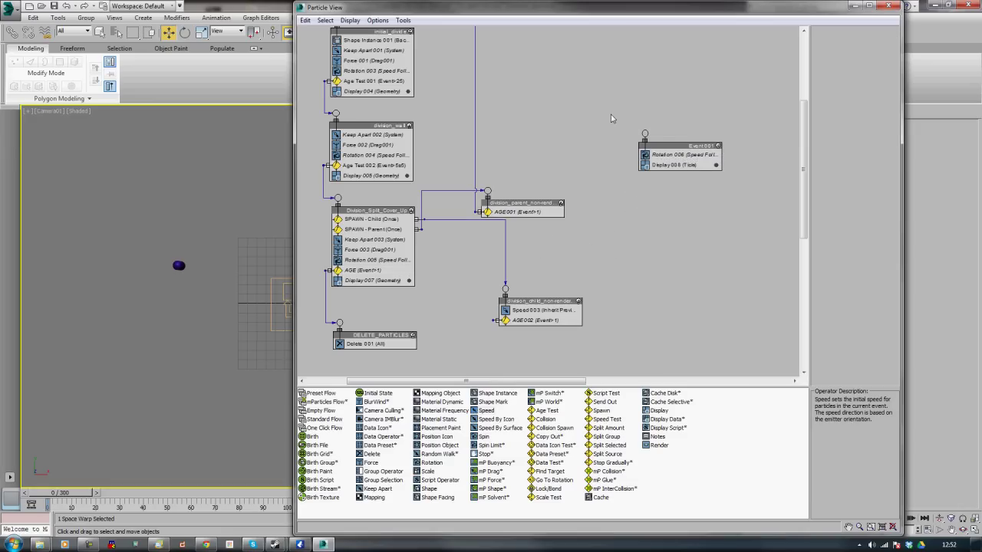
pyautogui.click(688, 154)
pyautogui.press('Delete')
pyautogui.moveTo(668, 134); pyautogui.dragTo(684, 154)
pyautogui.rightClick(711, 147)
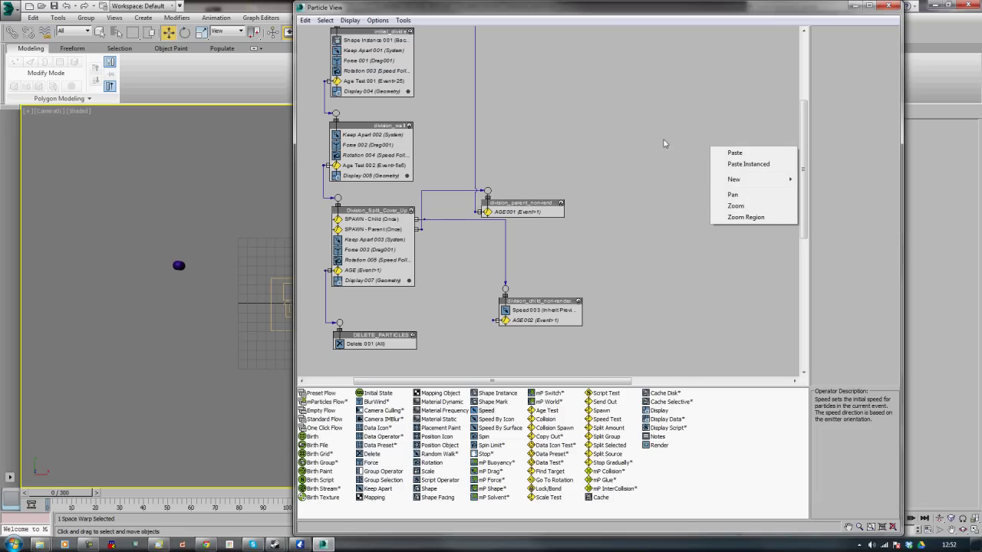
# - Wire the AGE test of division_child_non-renderable back to the input of the initial_divide event
pyautogui.click(806, 135)
pyautogui.moveTo(806, 135); pyautogui.dragTo(806, 126)
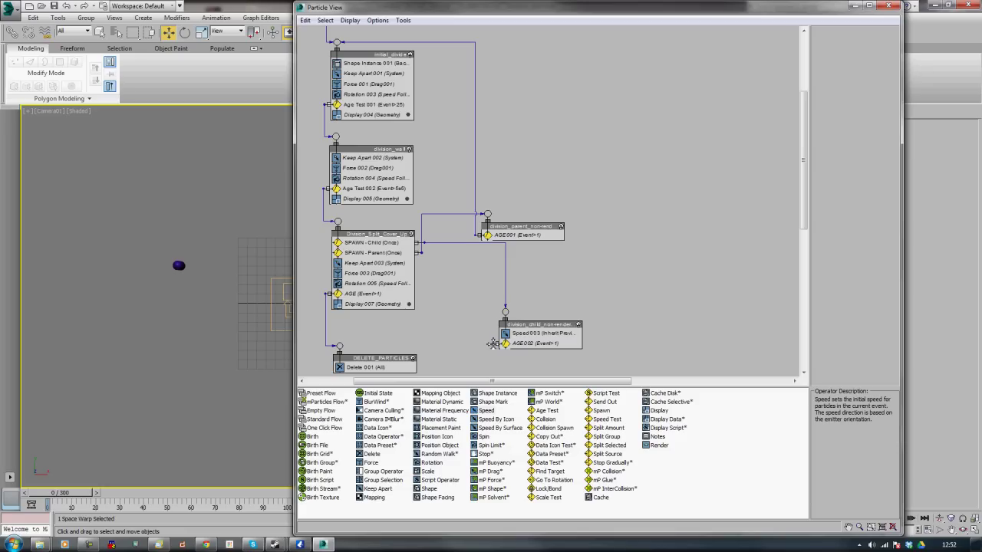
pyautogui.moveTo(493, 343); pyautogui.dragTo(336, 39)
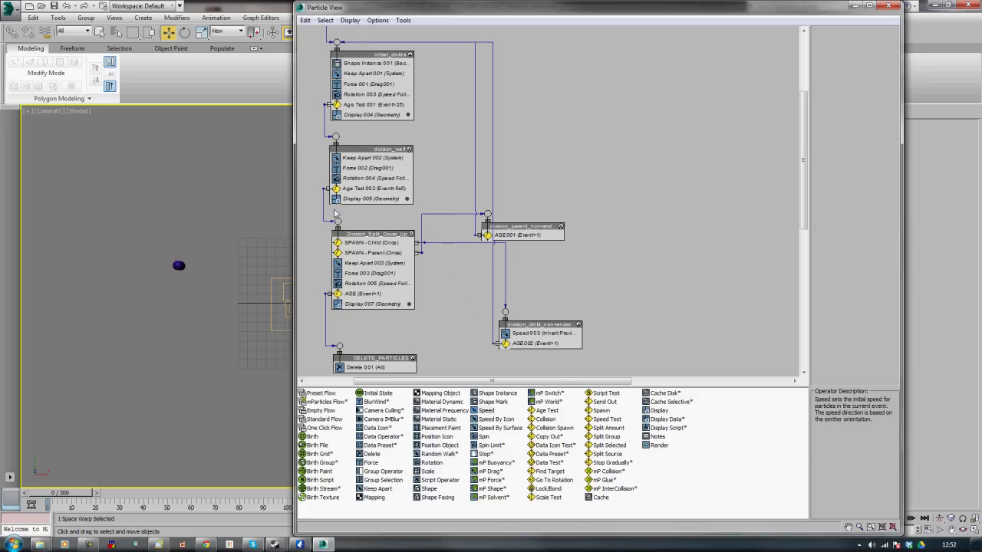
# - Turn off Renderable in the object properties of the division_child_non-renderable event
pyautogui.click(543, 325)
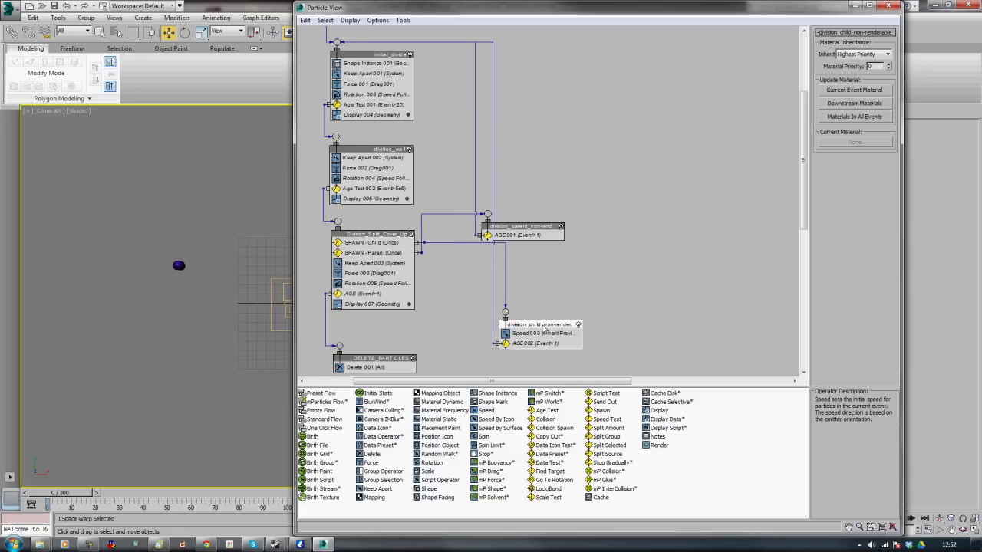
pyautogui.rightClick(543, 325)
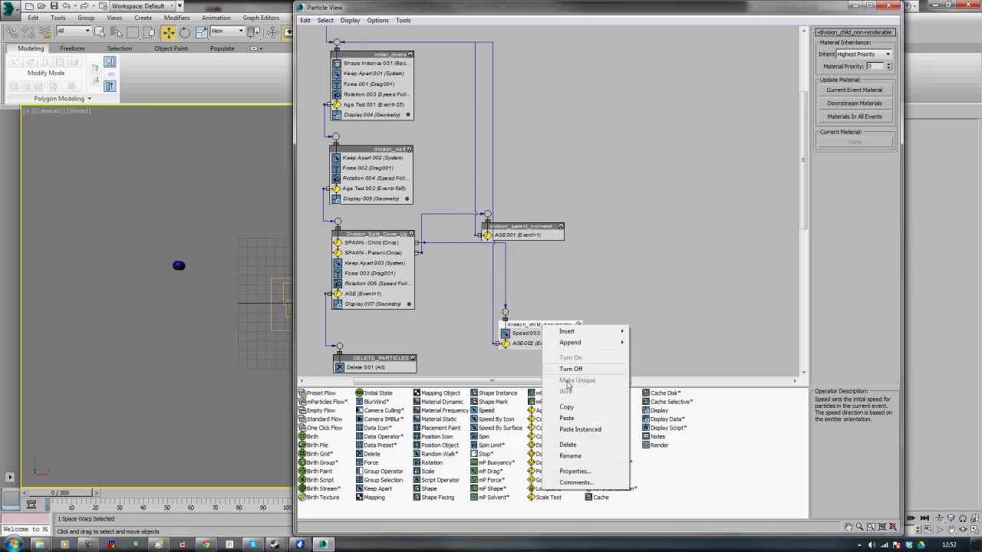
pyautogui.click(574, 471)
pyautogui.click(656, 394)
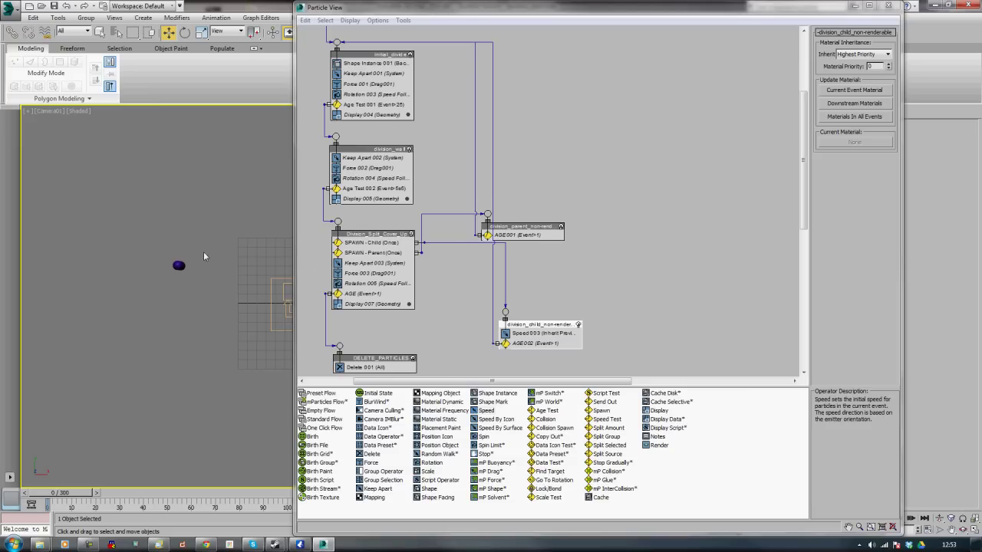
# - Put Particle View away and scrub the timeline to about frame 227 to preview the bacteria, then return to frame 0
pyautogui.moveTo(77, 494)
pyautogui.mouseDown()
pyautogui.moveTo(223, 495)
pyautogui.moveTo(667, 457)
pyautogui.moveTo(65, 487)
pyautogui.mouseUp()
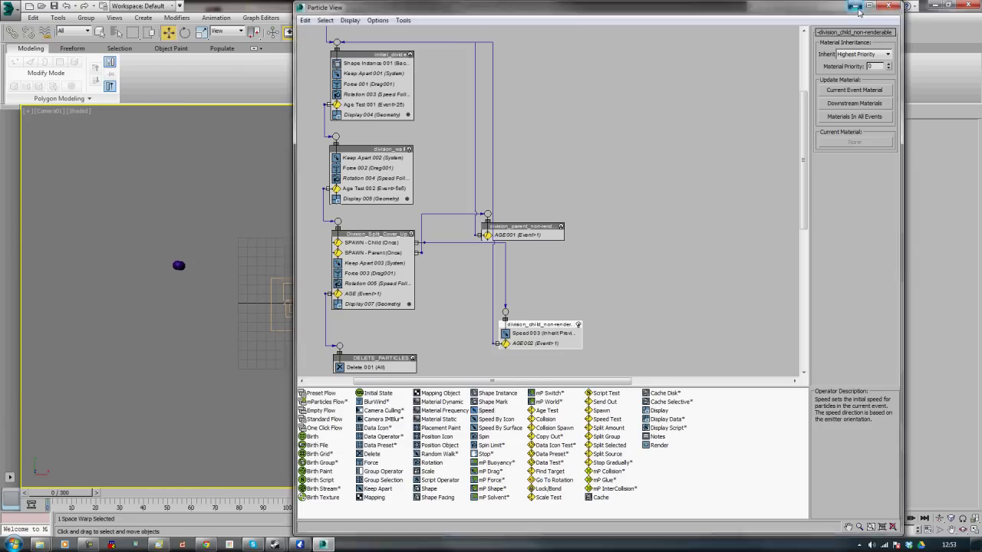
pyautogui.click(889, 6)
pyautogui.moveTo(77, 493); pyautogui.dragTo(483, 465)
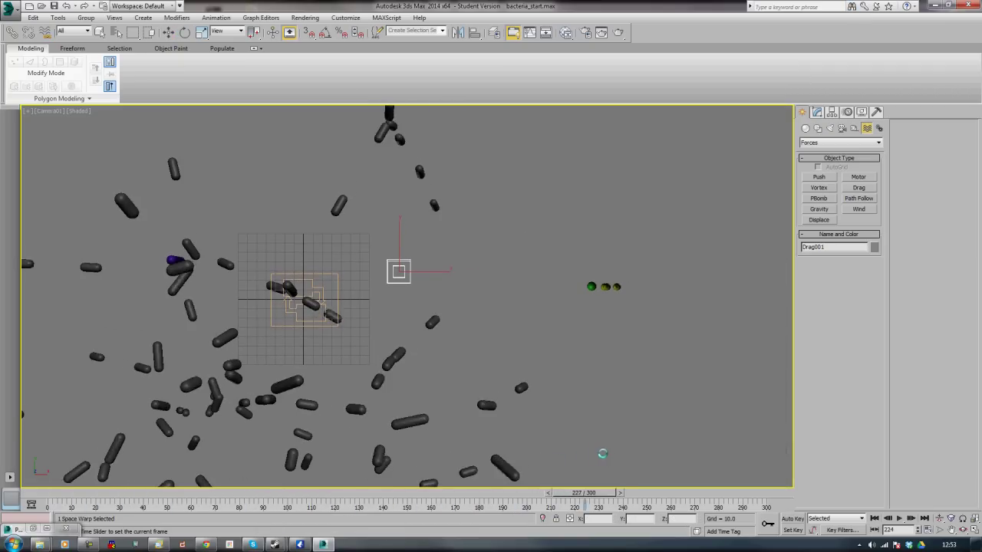
pyautogui.press('Home')
pyautogui.click(168, 32)
# - Save the scene under the new name workbench_bacteria in the doodles folder
pyautogui.click(11, 10)
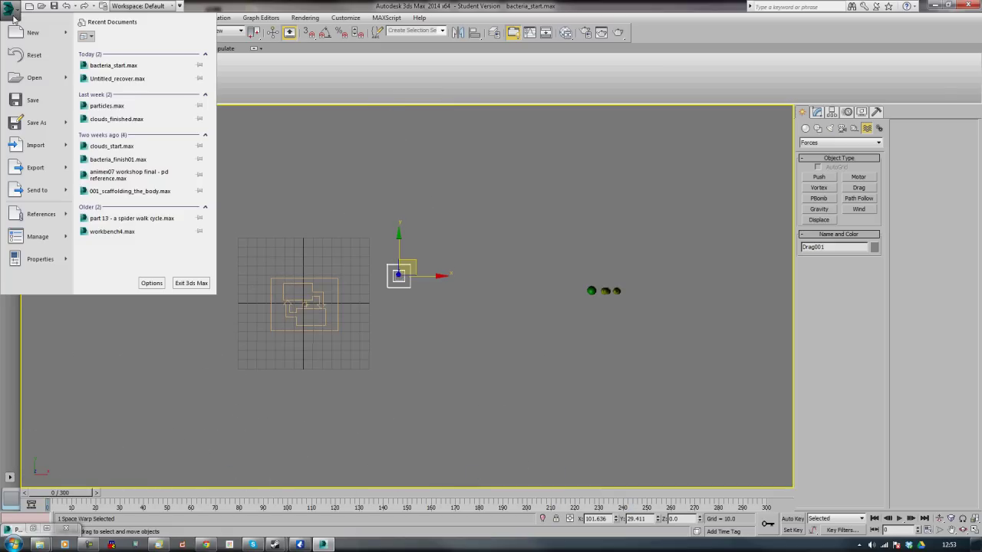
pyautogui.click(50, 123)
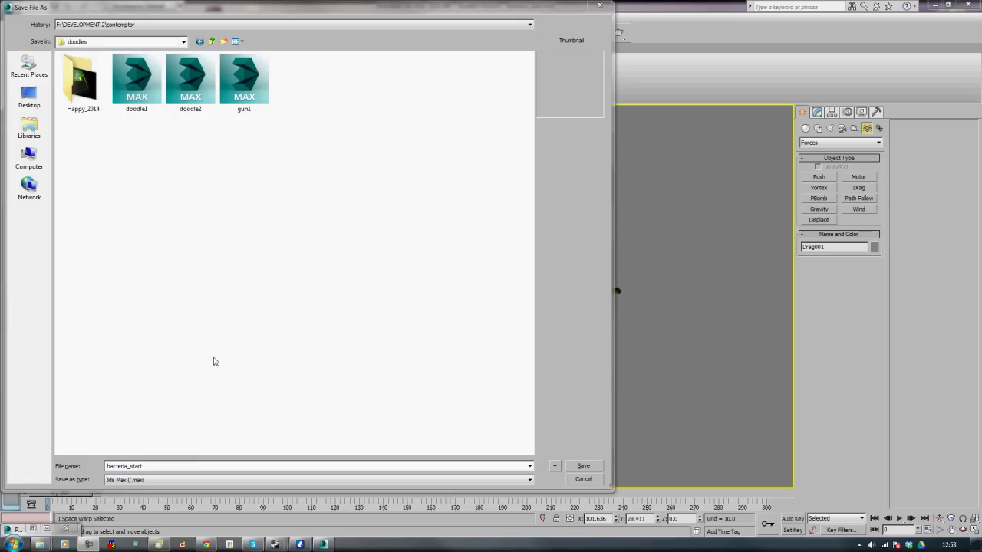
pyautogui.write('workbench_')
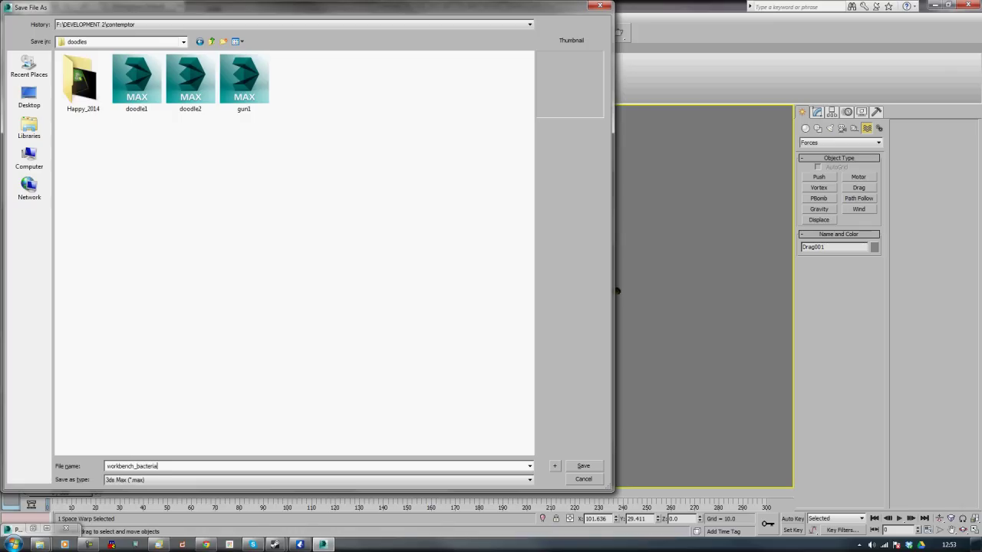
pyautogui.press('Return')
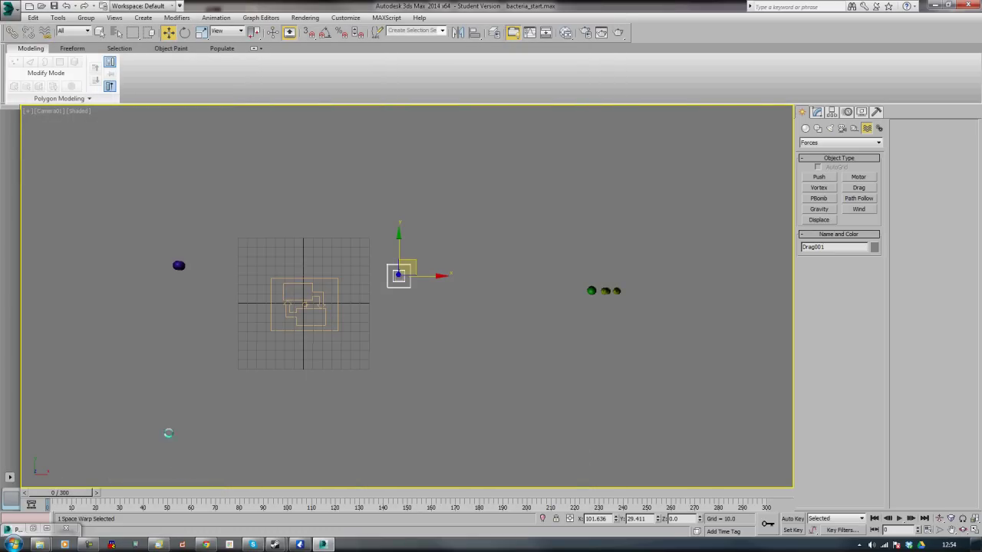
# - Reopen Particle View, create an event from a new Speed operator below division_child_non-renderable, and name it division_child_divide
pyautogui.press('6')
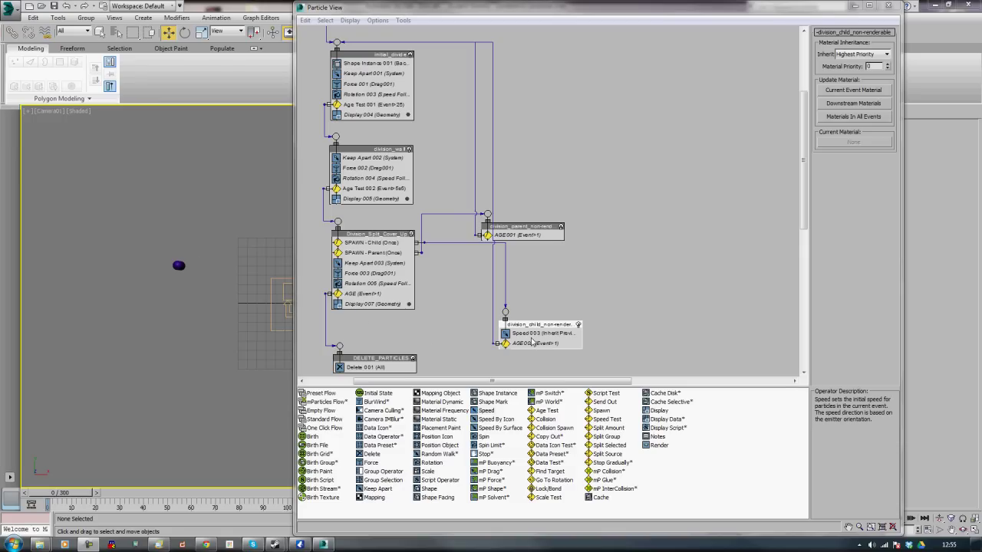
pyautogui.moveTo(667, 314); pyautogui.dragTo(665, 214, button='middle')
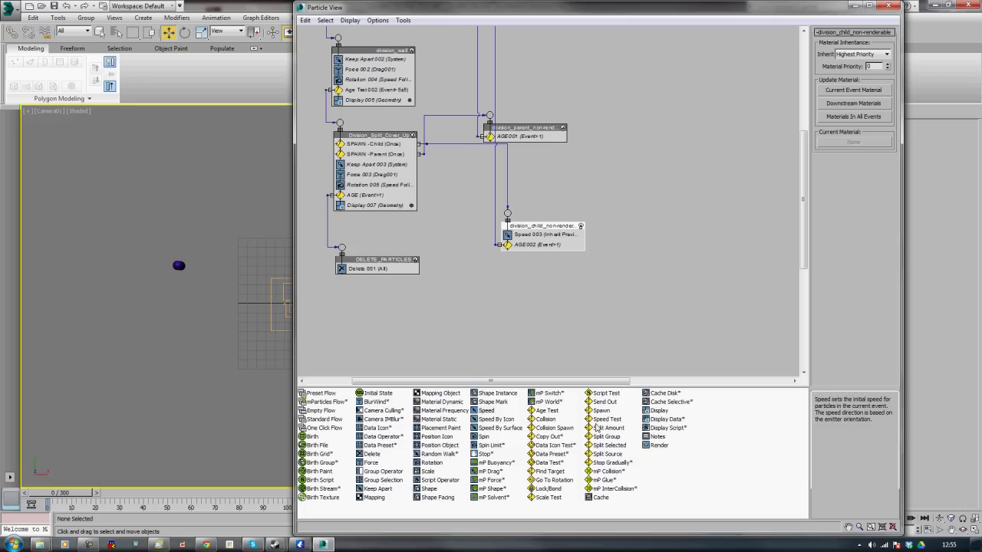
pyautogui.moveTo(492, 410); pyautogui.dragTo(504, 292)
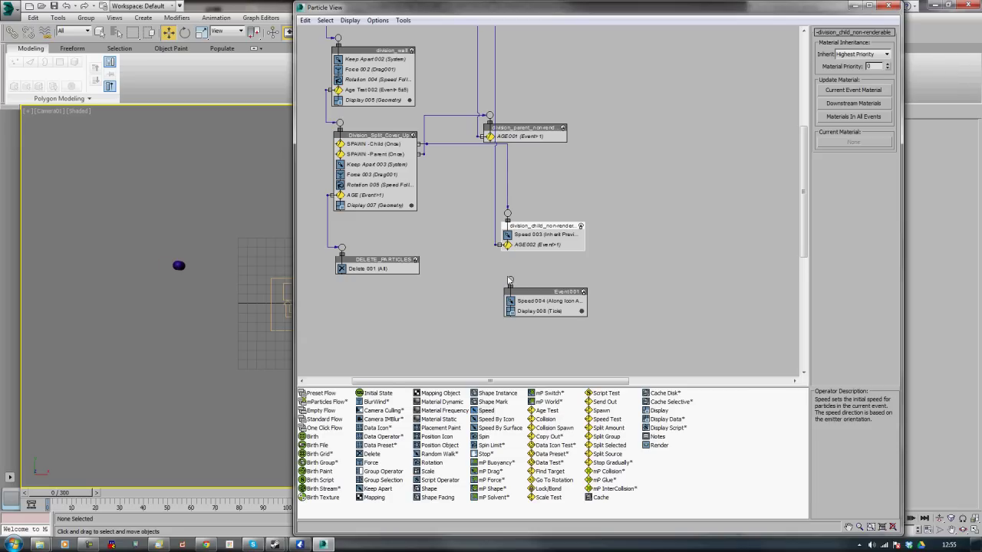
pyautogui.rightClick(540, 292)
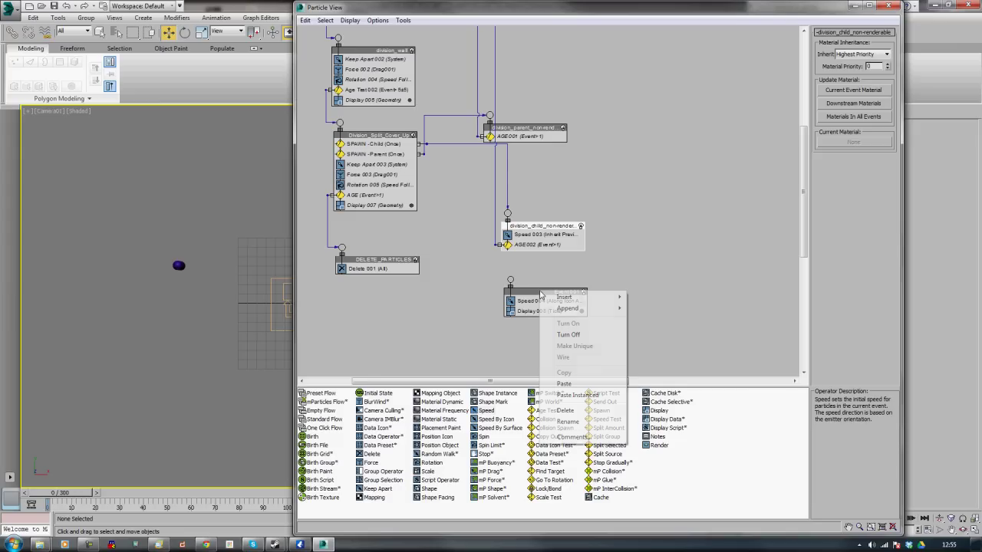
pyautogui.click(567, 422)
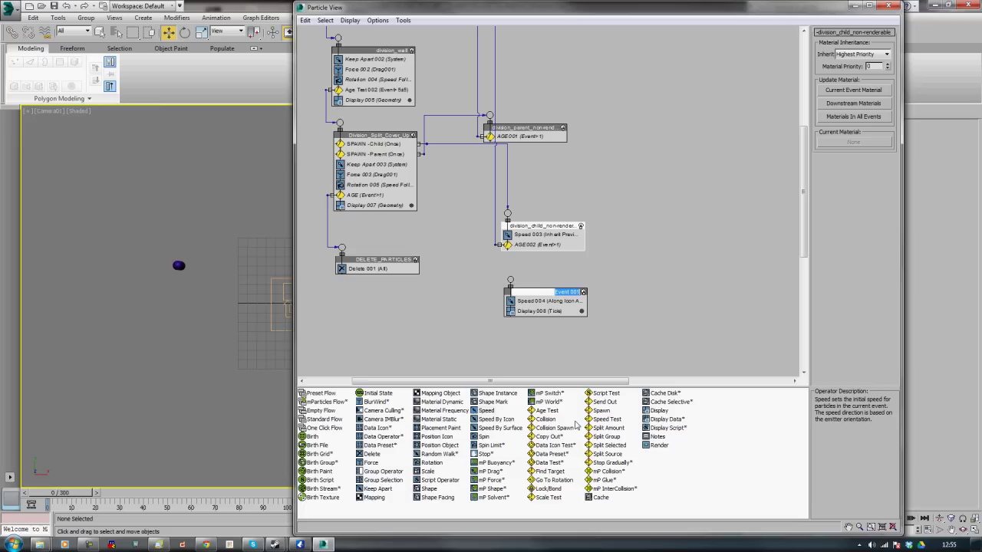
pyautogui.write('division_child_divide')
pyautogui.press('Return')
# - Set the direction of the Speed operator in division_child_divide to Inherit Previous
pyautogui.click(537, 300)
pyautogui.doubleClick(859, 46)
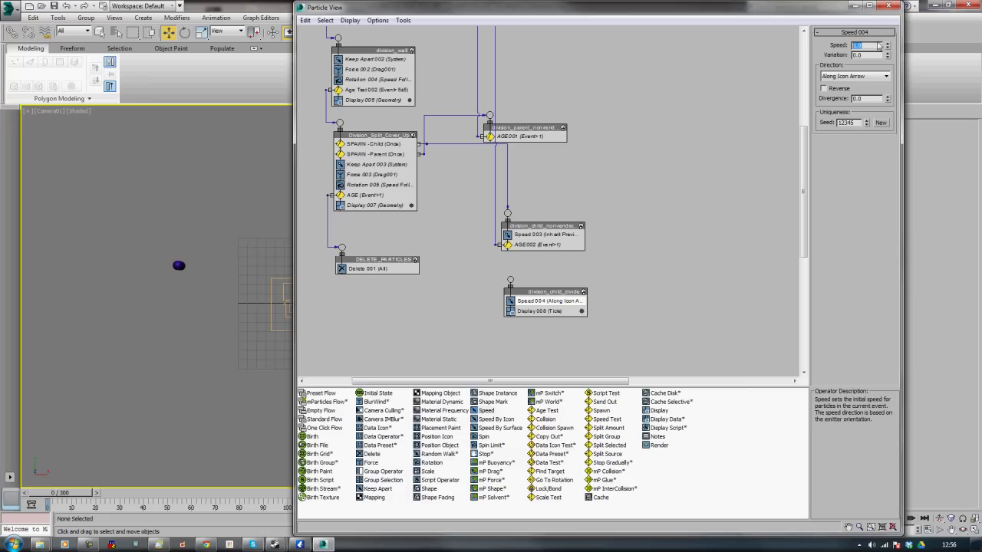
pyautogui.click(855, 76)
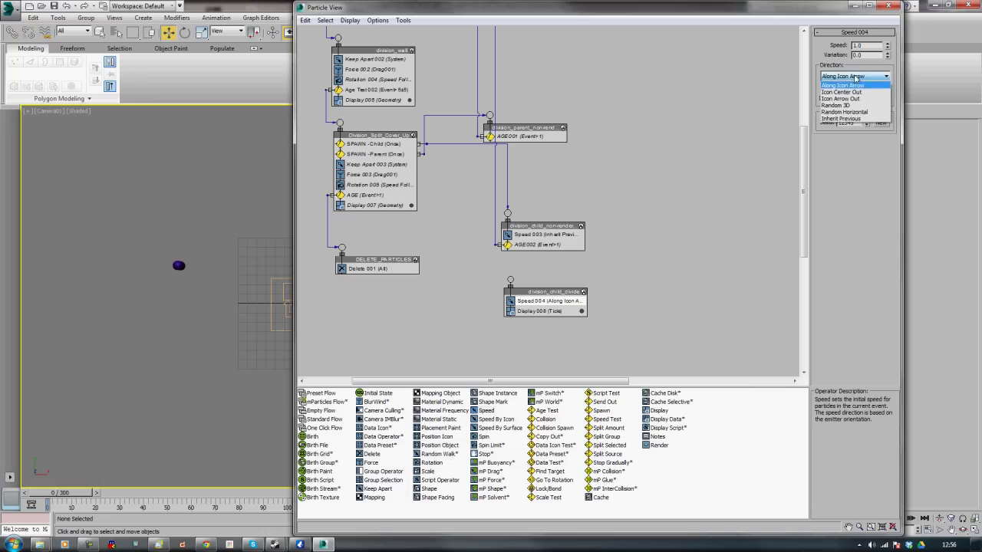
pyautogui.click(855, 118)
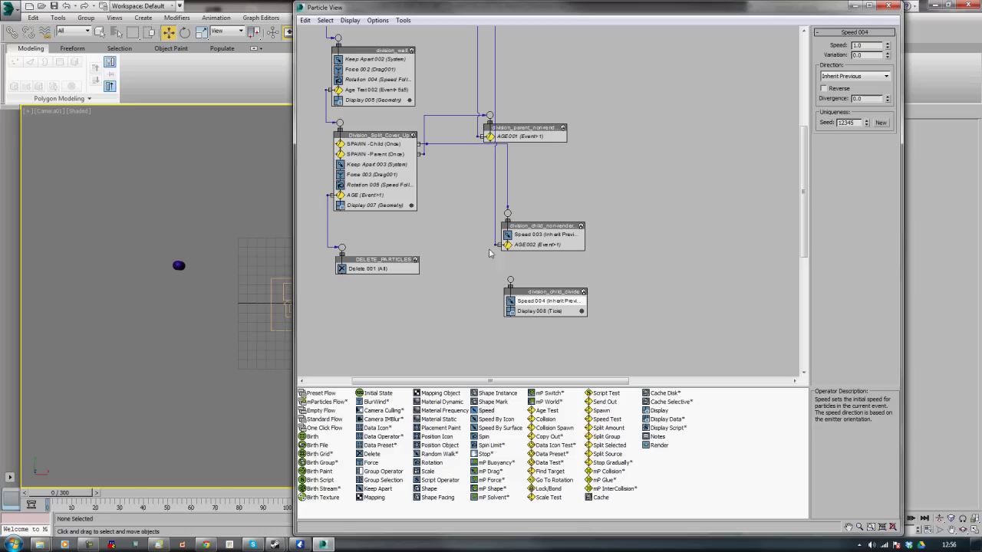
# - Wire the AGE002 test of division_child_non-renderable to the input of division_child_divide
pyautogui.moveTo(493, 244); pyautogui.dragTo(510, 281)
pyautogui.moveTo(62, 494); pyautogui.dragTo(32, 491)
pyautogui.press('w')
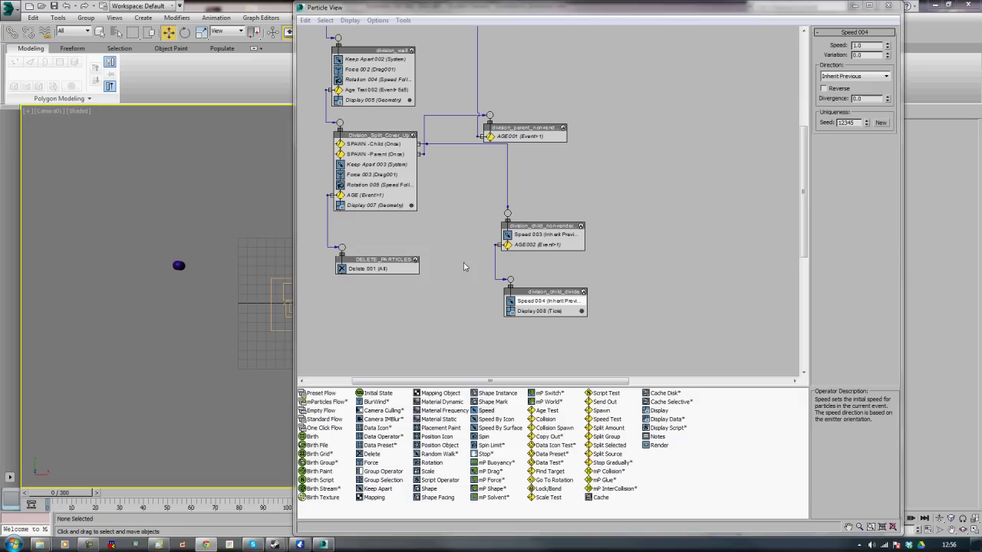
# - Try to clone Shape Instance 001, Keep Apart 001, Force 001 and Display 004 from initial_divide as instances into division_child_non-renderable
pyautogui.click(445, 223)
pyautogui.moveTo(807, 195); pyautogui.dragTo(795, 161)
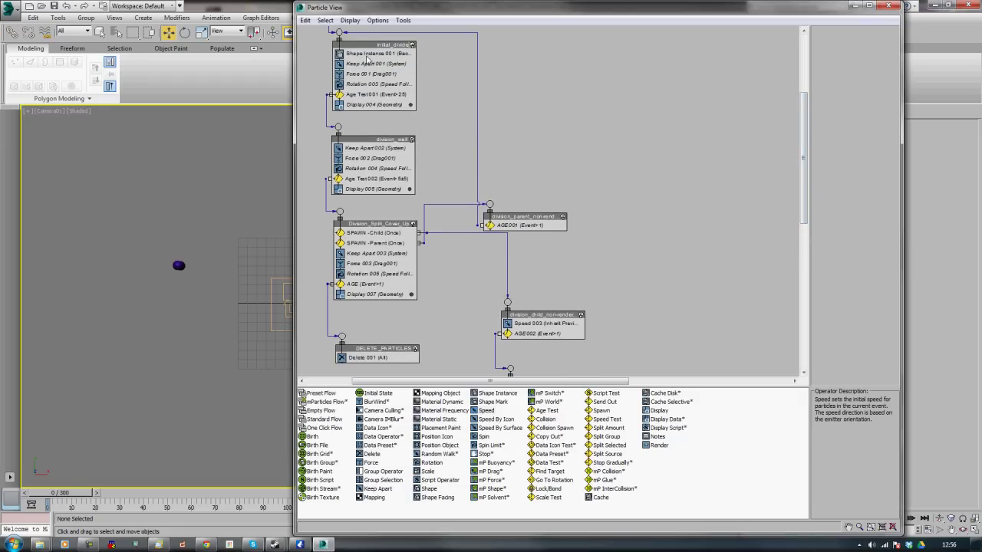
pyautogui.click(366, 64)
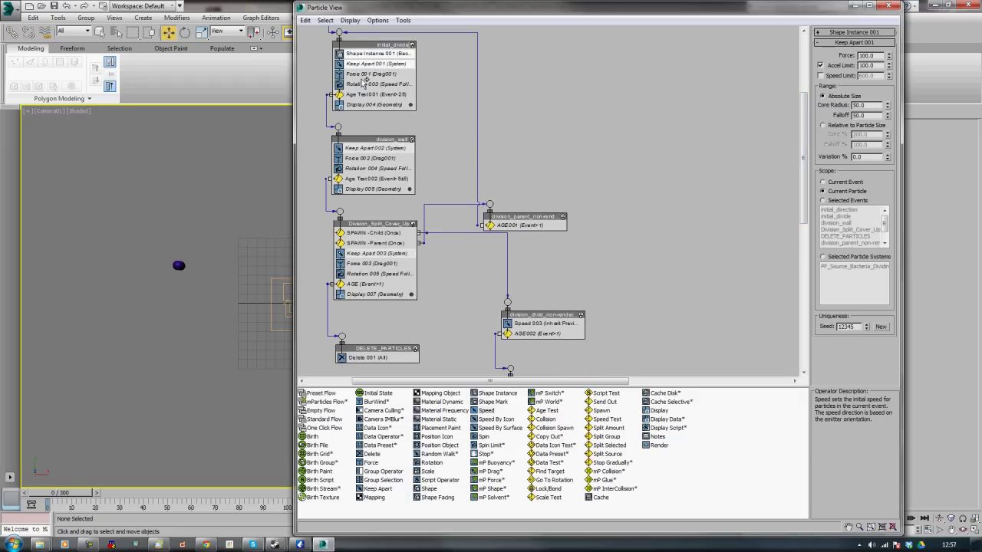
pyautogui.click(364, 75)
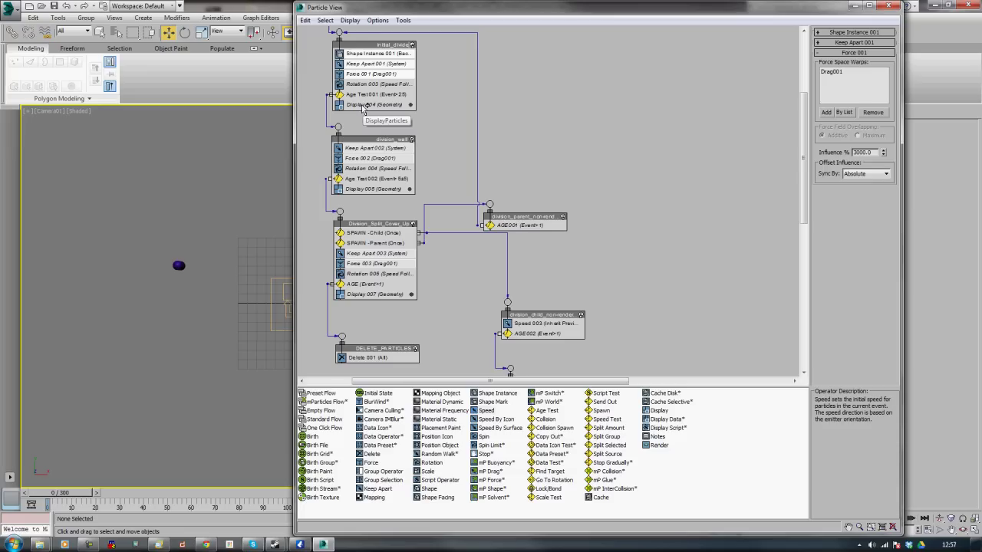
pyautogui.click(363, 105)
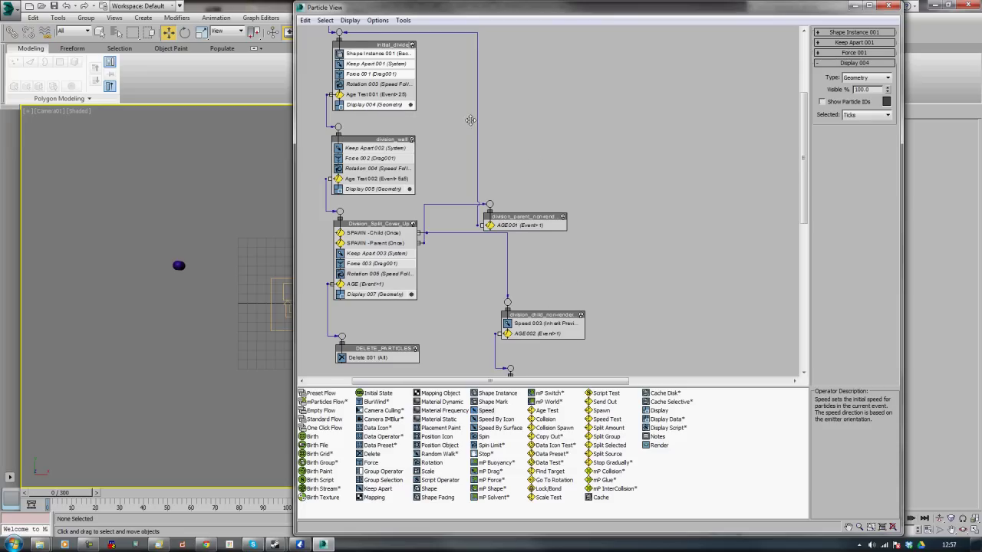
pyautogui.moveTo(382, 105)
pyautogui.mouseDown()
pyautogui.moveTo(460, 192)
pyautogui.moveTo(544, 341)
pyautogui.moveTo(540, 335)
pyautogui.mouseUp()
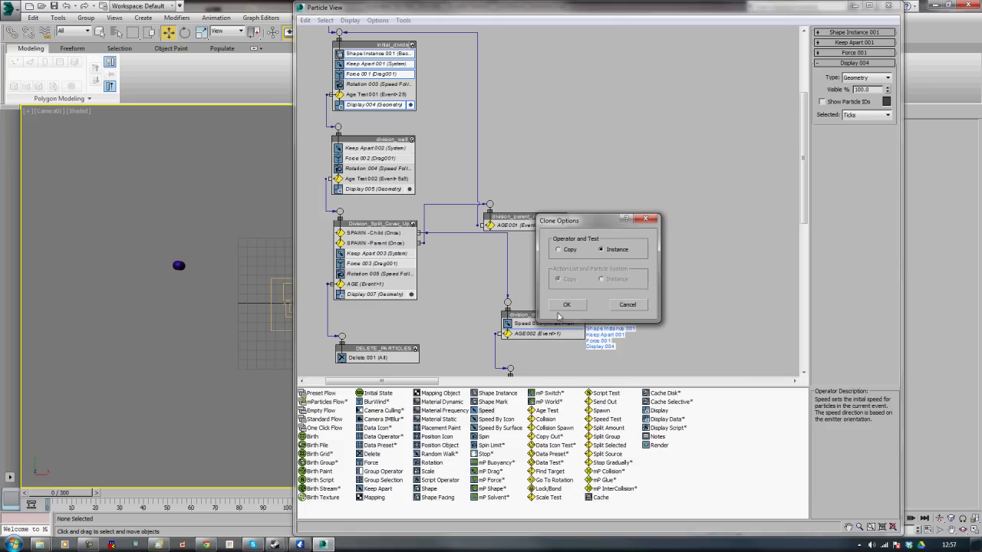
pyautogui.click(583, 305)
pyautogui.moveTo(693, 244); pyautogui.dragTo(679, 159, button='middle')
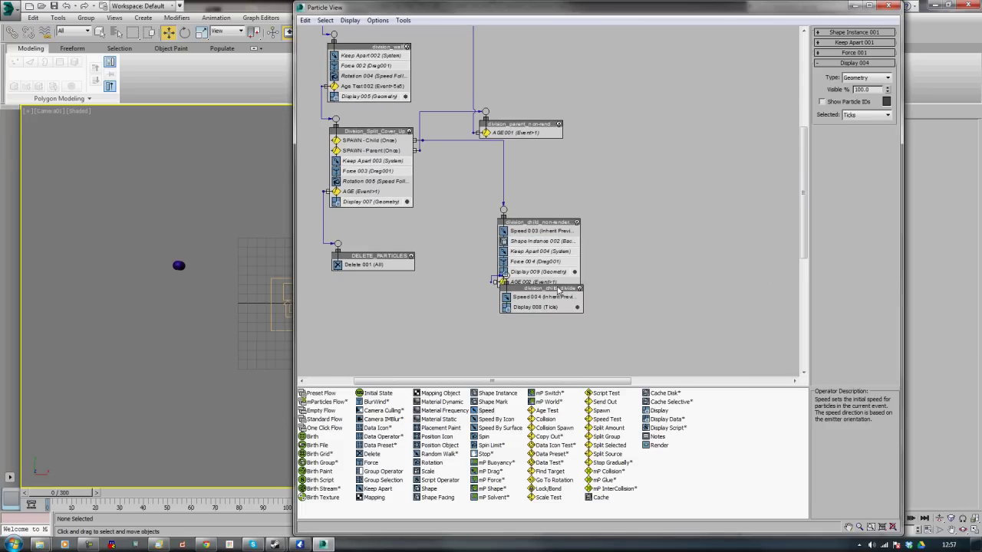
# - Undo the repositioning of division_child_divide and the instanced clones placed in division_child_non-renderable
pyautogui.moveTo(559, 291); pyautogui.dragTo(560, 322)
pyautogui.hotkey('ctrl', 'z')
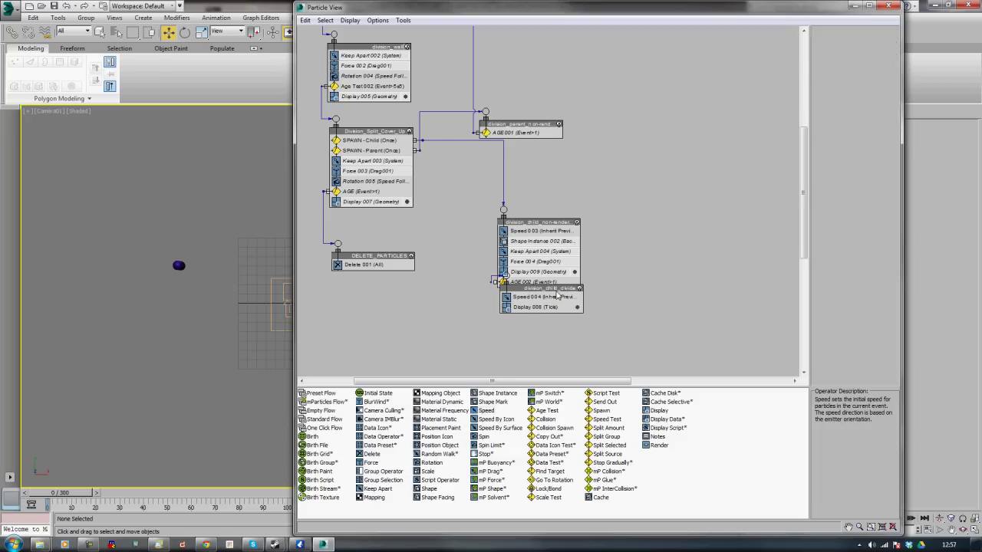
pyautogui.hotkey('ctrl', 'z')
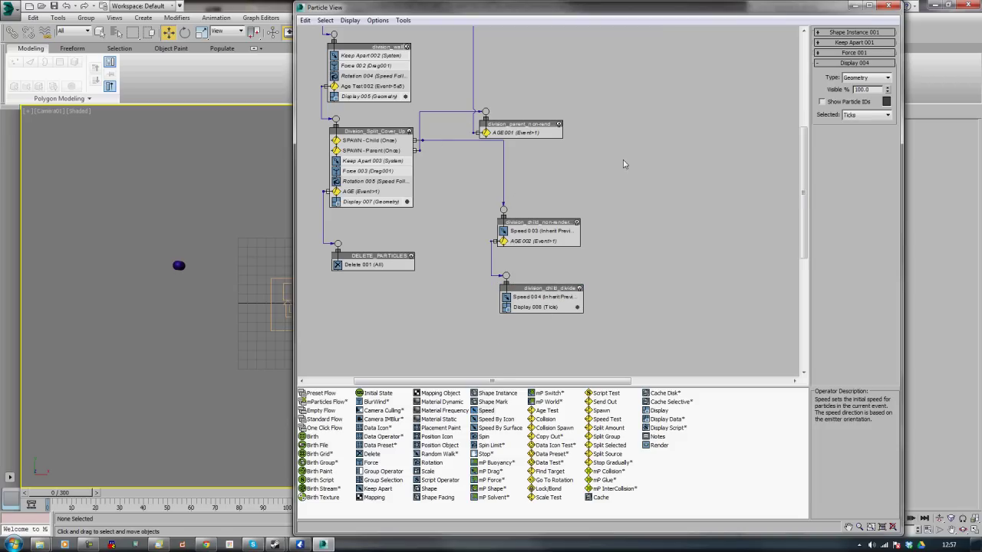
# - Try to clone the Force operator of initial_divide into division_child_divide, and undo it
pyautogui.moveTo(663, 176); pyautogui.dragTo(663, 230)
pyautogui.moveTo(353, 37)
pyautogui.mouseDown()
pyautogui.moveTo(421, 179)
pyautogui.moveTo(539, 358)
pyautogui.mouseUp()
pyautogui.click(574, 305)
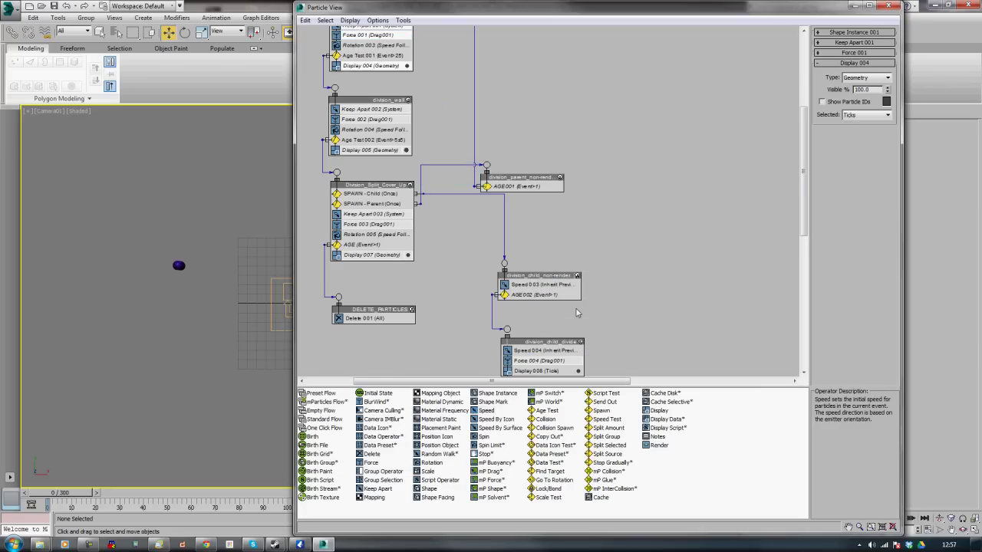
pyautogui.hotkey('ctrl', 'z')
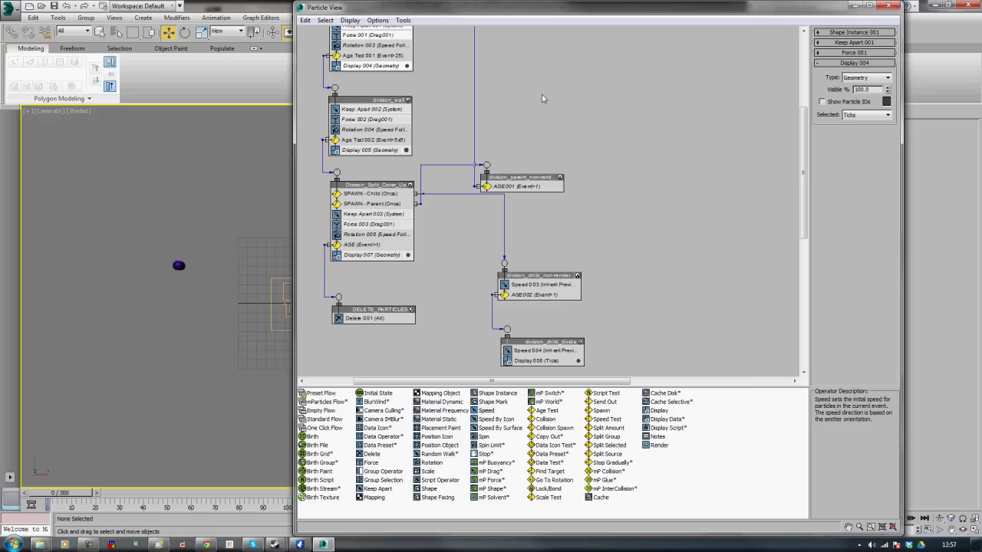
# - Select Shape Instance 001, Keep Apart 001, Force 001 and Display 004 together in initial_divide
pyautogui.scroll(3, 581, 149)
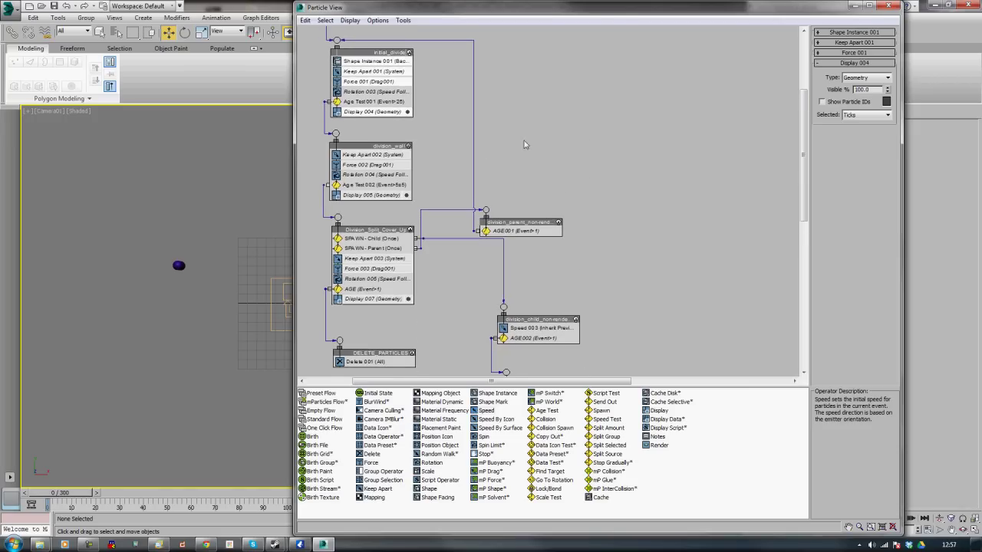
pyautogui.click(458, 108)
pyautogui.click(374, 61)
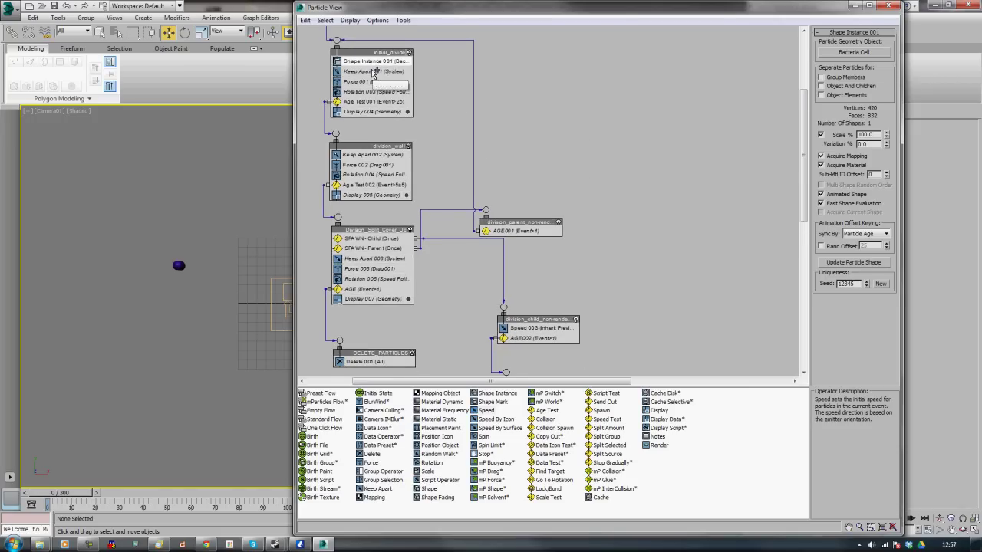
pyautogui.keyDown('ctrl'); pyautogui.click(373, 72); pyautogui.keyUp('ctrl')
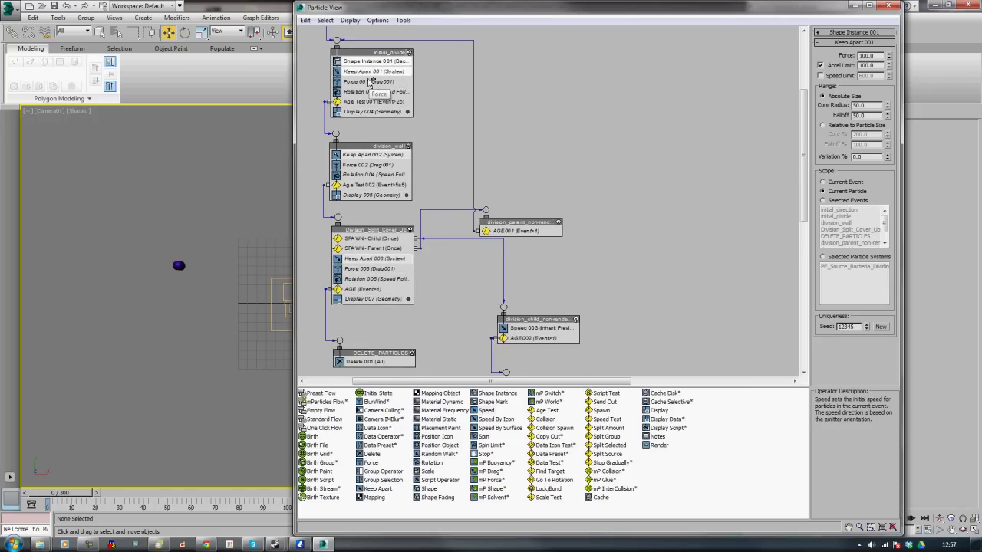
pyautogui.keyDown('ctrl'); pyautogui.click(369, 81); pyautogui.keyUp('ctrl')
pyautogui.keyDown('ctrl'); pyautogui.click(368, 112); pyautogui.keyUp('ctrl')
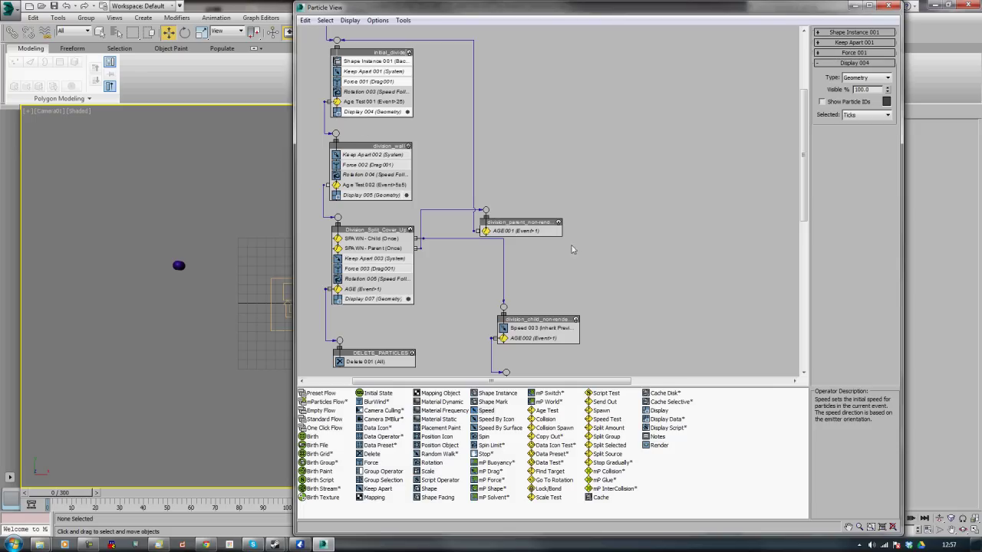
# - Try to clone the selected initial_divide operators into division_child_divide by way of Display 004, and undo it
pyautogui.scroll(-1, 623, 242)
pyautogui.moveTo(623, 242); pyautogui.dragTo(619, 217, button='middle')
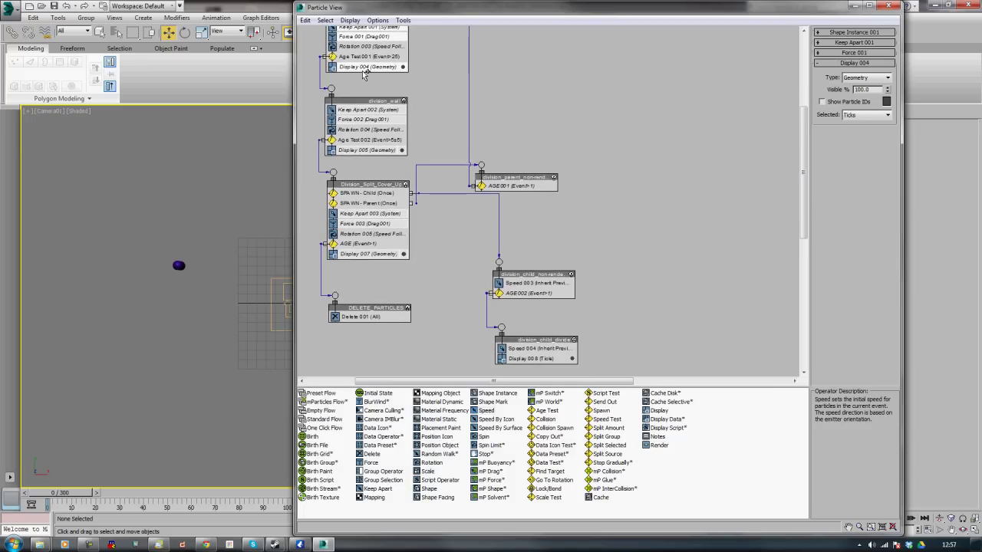
pyautogui.moveTo(362, 69); pyautogui.dragTo(533, 356)
pyautogui.click(581, 301)
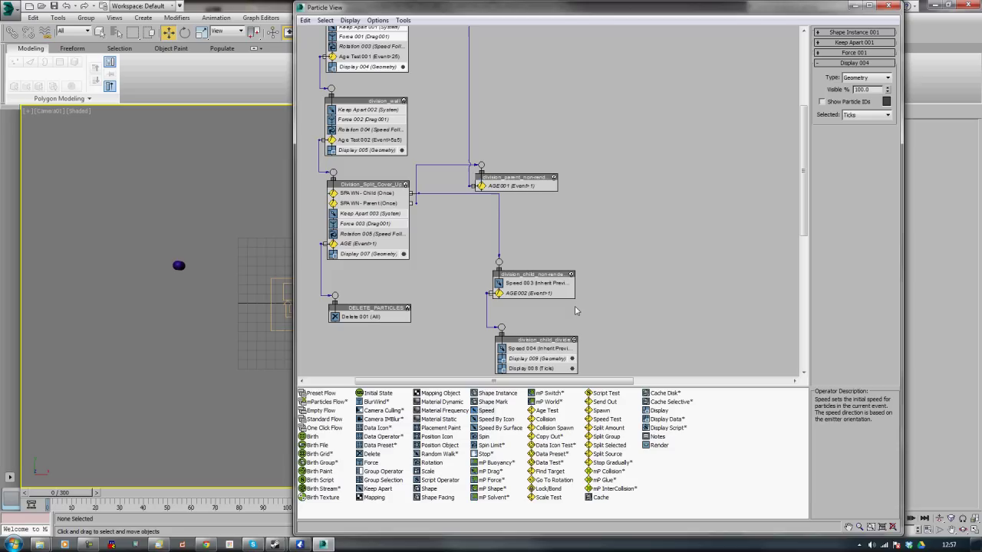
pyautogui.hotkey('ctrl', 'z')
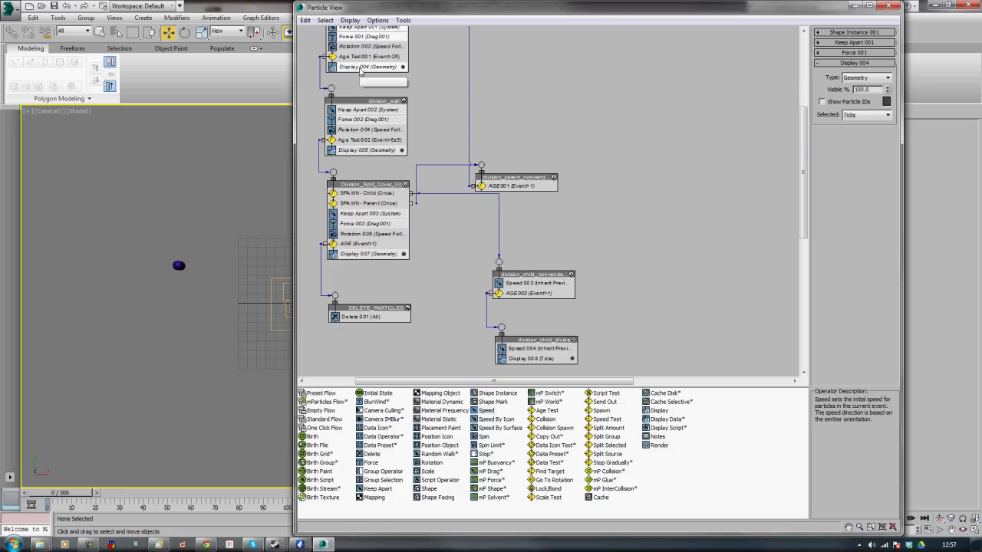
# - Copy the selected initial_divide operators and paste them as instances into division_child_divide
pyautogui.rightClick(360, 69)
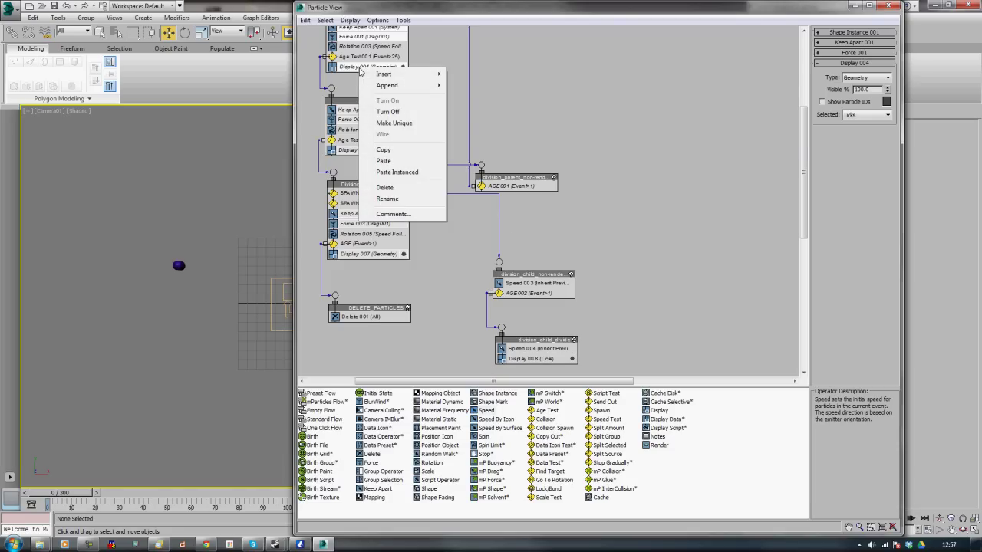
pyautogui.click(385, 151)
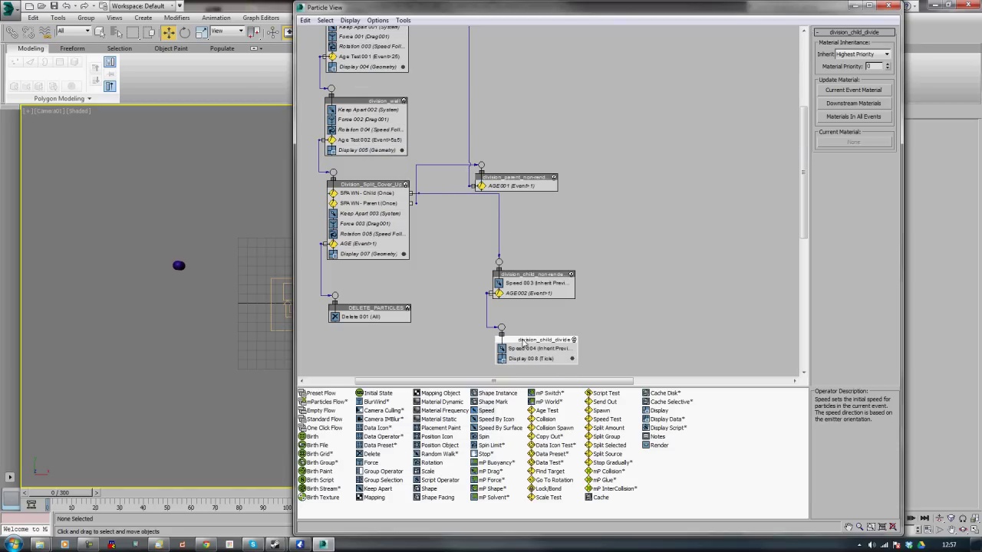
pyautogui.rightClick(525, 343)
pyautogui.click(559, 444)
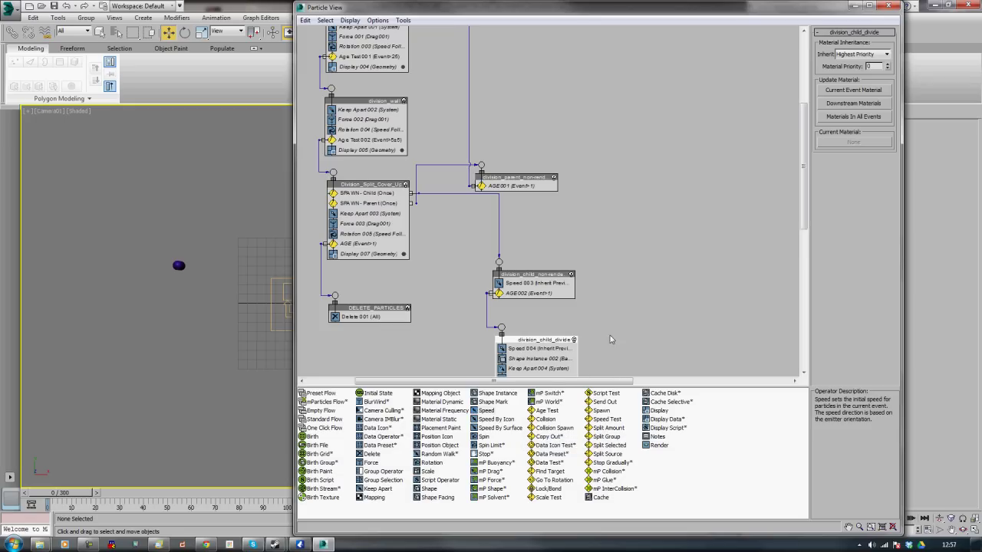
pyautogui.moveTo(624, 317); pyautogui.dragTo(623, 230, button='middle')
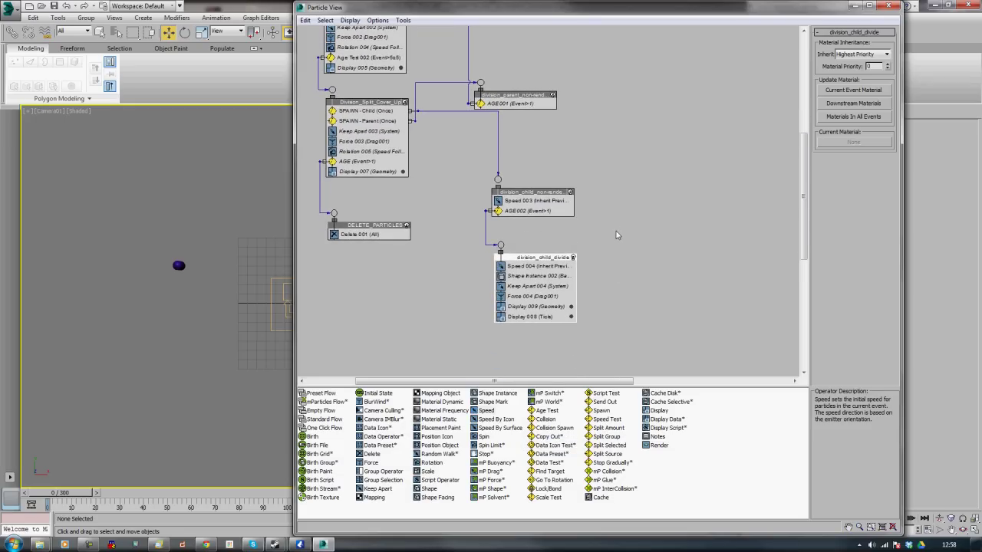
# - Delete the surplus Ticks Display operator from division_child_divide
pyautogui.click(534, 317)
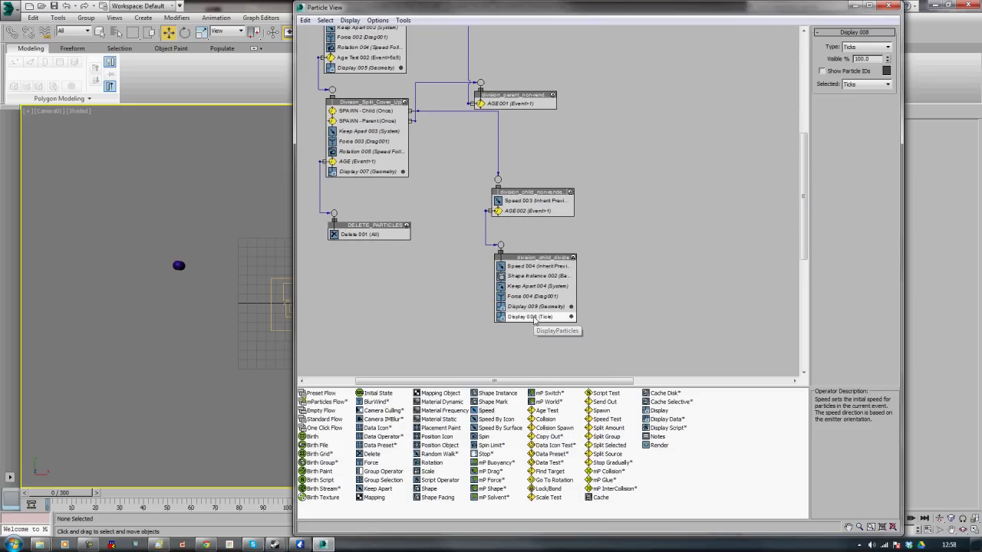
pyautogui.press('Delete')
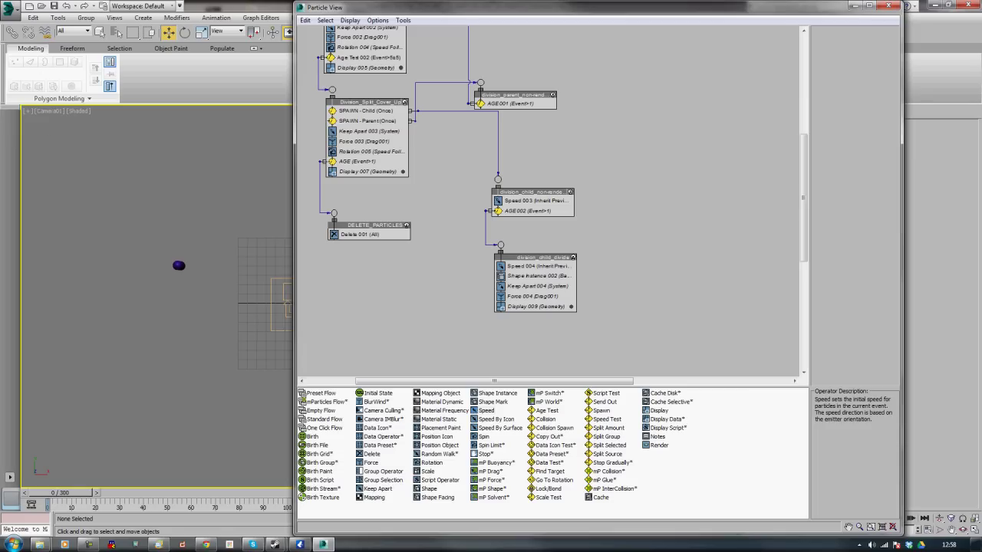
pyautogui.click(86, 178)
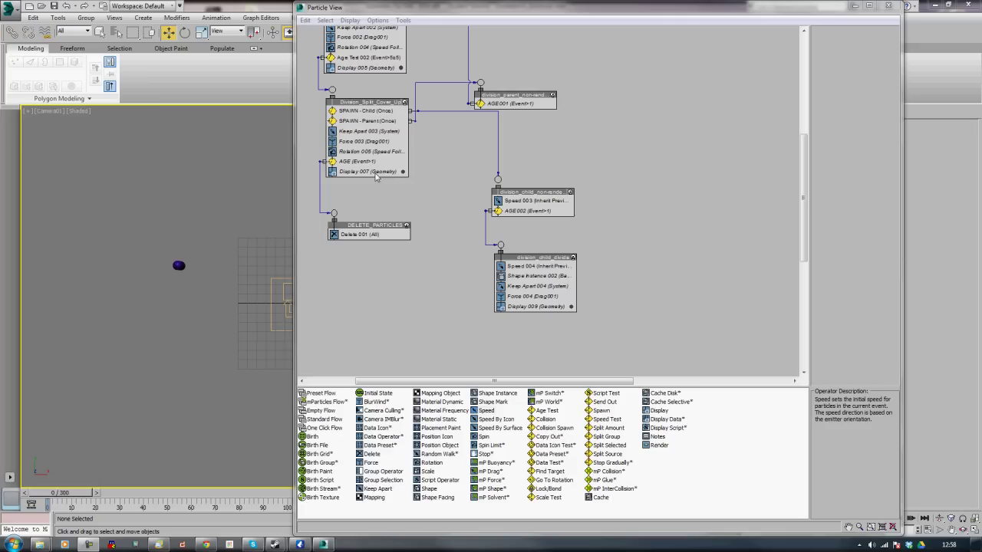
# - Review the age test settings in Division_Split_Cover_Up, division_wait and the child and parent non-renderable events
pyautogui.moveTo(446, 171); pyautogui.dragTo(453, 189, button='middle')
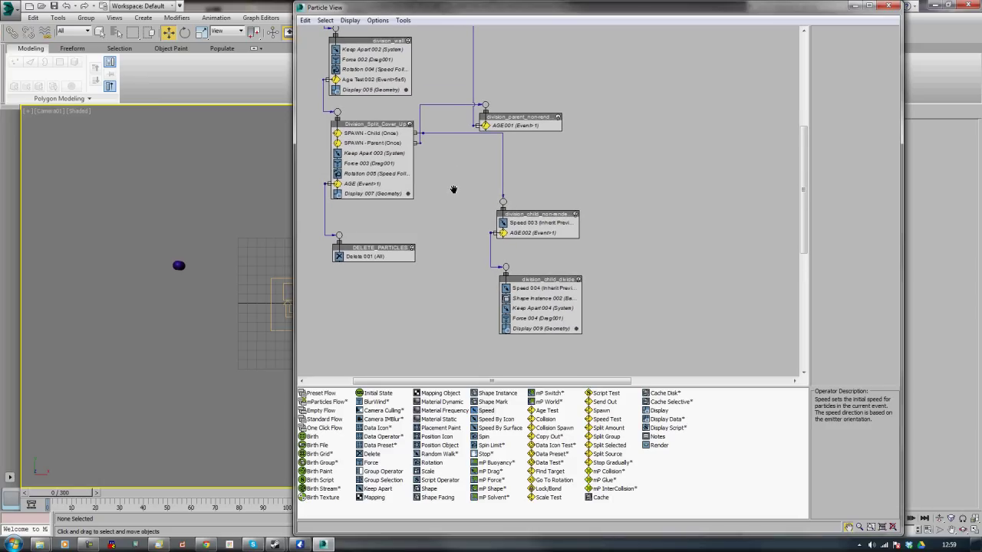
pyautogui.click(366, 184)
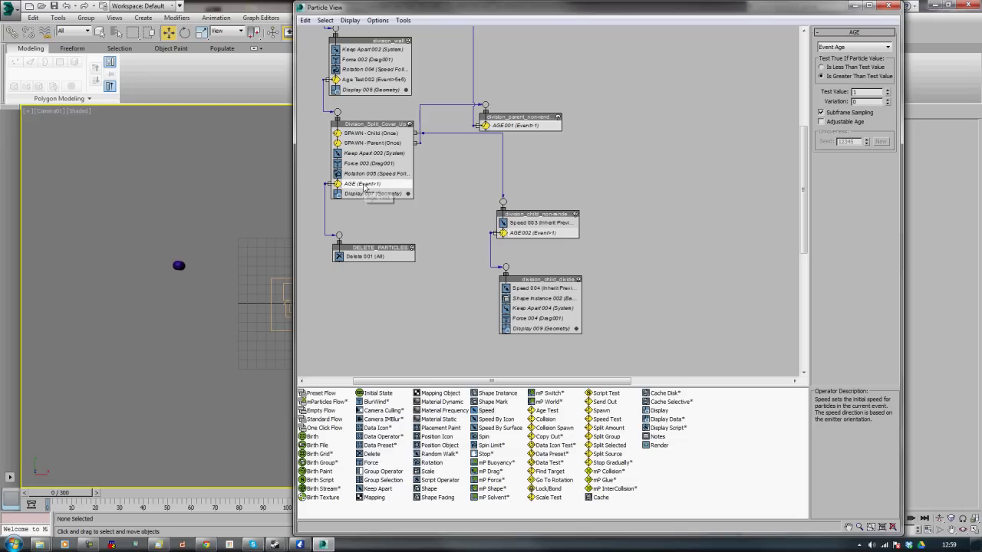
pyautogui.click(365, 80)
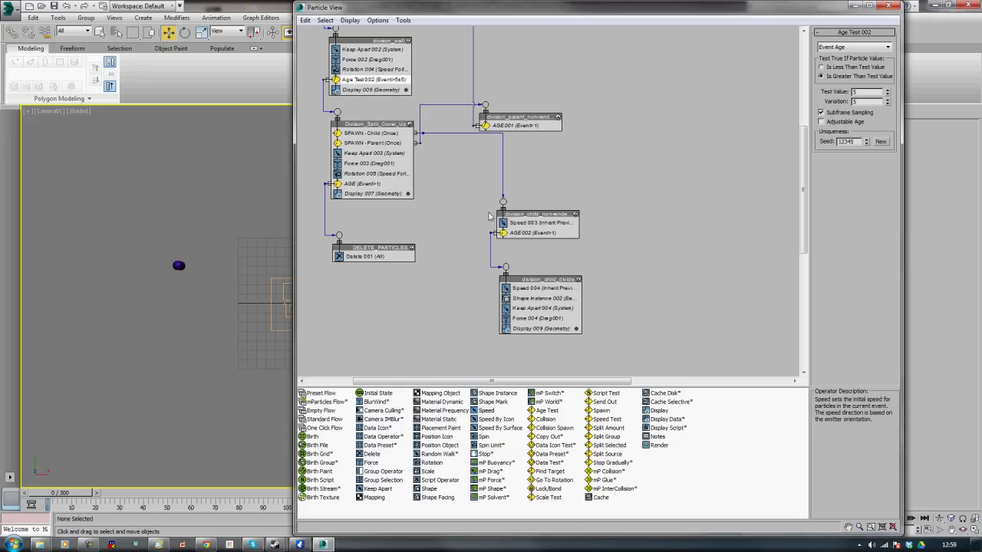
pyautogui.click(521, 235)
pyautogui.click(513, 125)
pyautogui.moveTo(467, 88); pyautogui.dragTo(469, 191, button='middle')
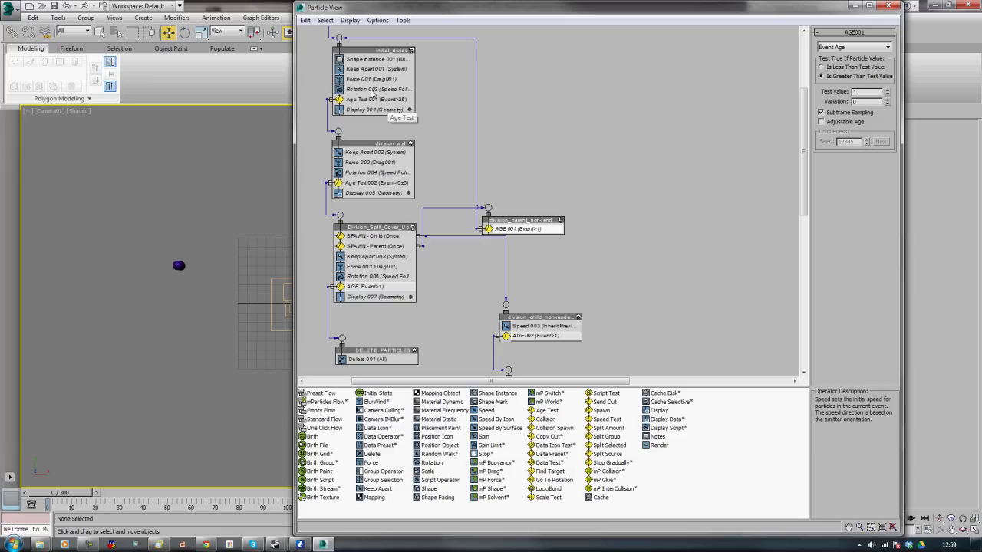
# - Copy Age Test 001 from initial_divide and paste it as an instance into division_child_divide, between the Force and Display operators
pyautogui.click(376, 99)
pyautogui.moveTo(650, 185); pyautogui.dragTo(664, 127, button='middle')
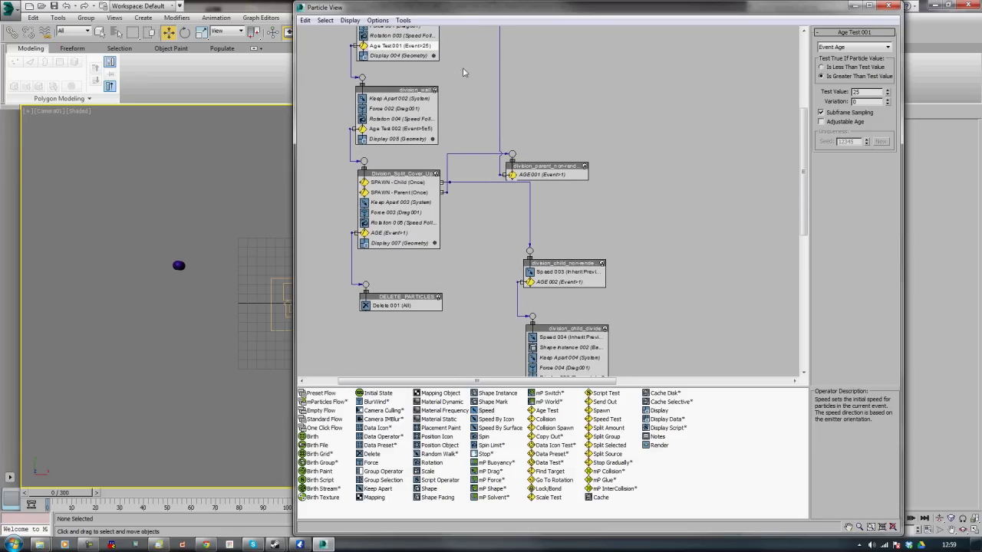
pyautogui.rightClick(395, 45)
pyautogui.click(437, 129)
pyautogui.moveTo(558, 192); pyautogui.dragTo(540, 113, button='middle')
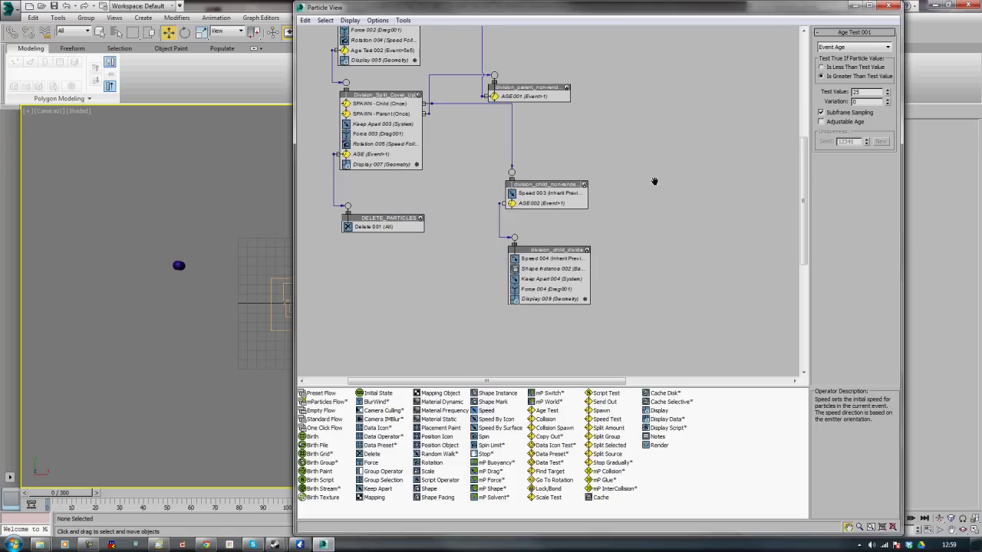
pyautogui.rightClick(553, 288)
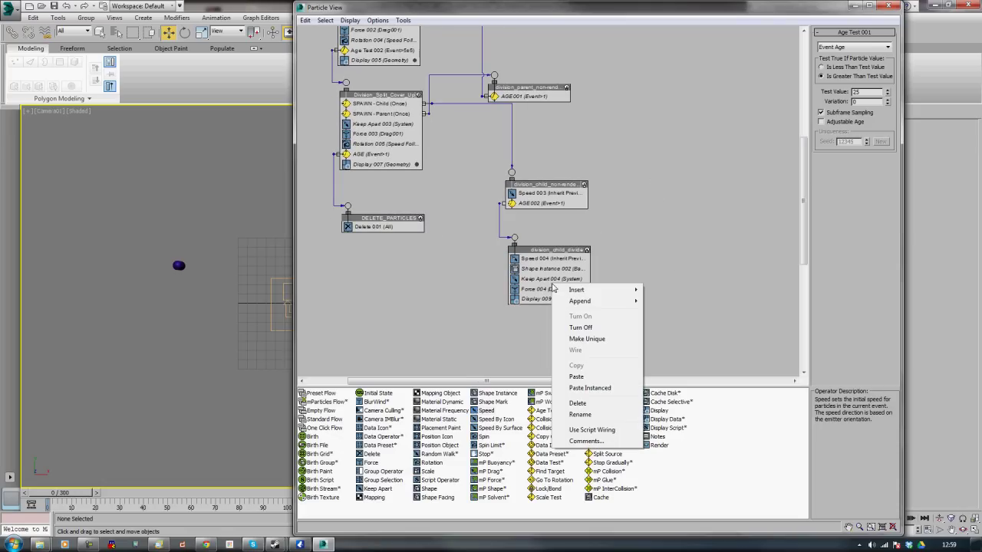
pyautogui.click(602, 389)
pyautogui.moveTo(538, 292); pyautogui.dragTo(542, 303)
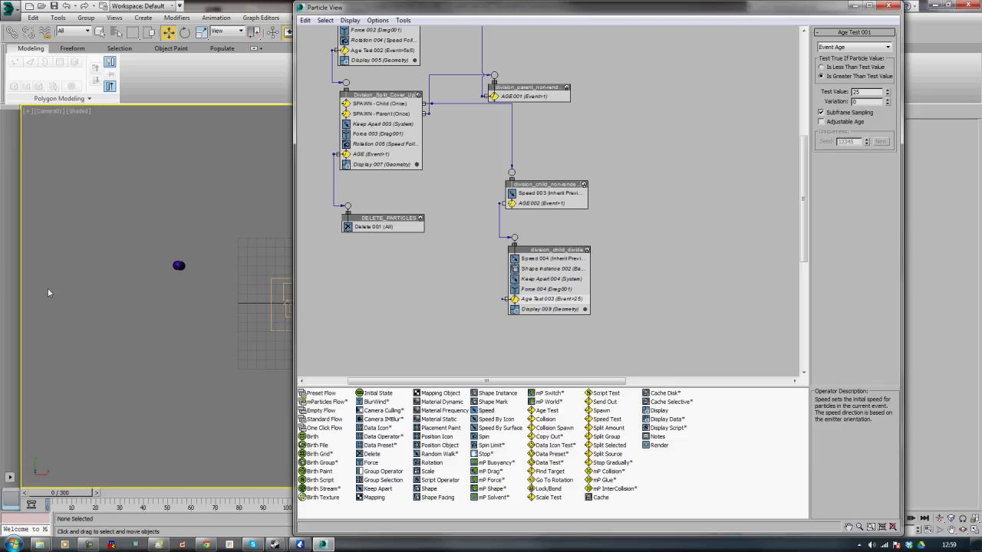
# - Wire the new age test of division_child_divide to the input of the division_wait event
pyautogui.moveTo(681, 197); pyautogui.dragTo(699, 241, button='middle')
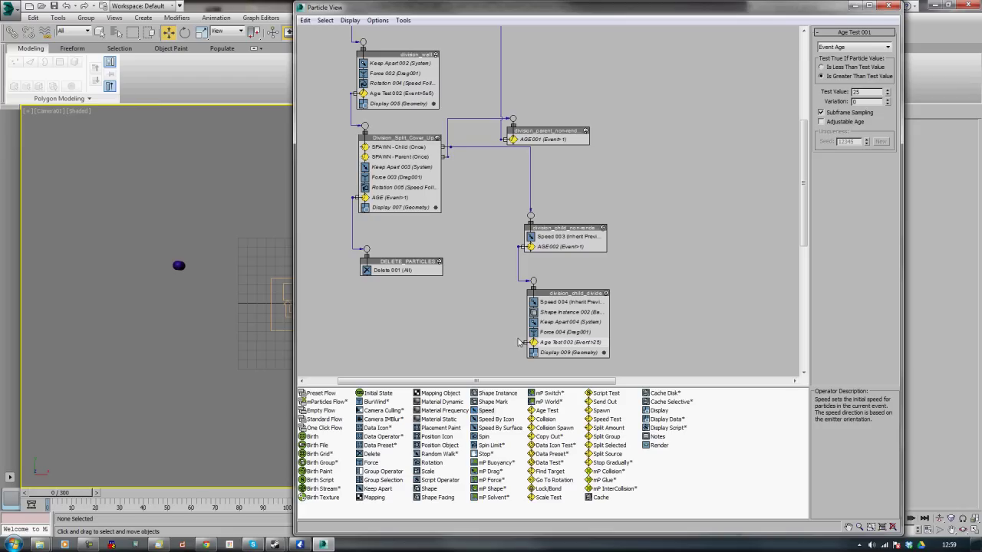
pyautogui.moveTo(519, 339); pyautogui.dragTo(364, 40)
pyautogui.moveTo(56, 492)
pyautogui.mouseDown()
pyautogui.moveTo(242, 491)
pyautogui.moveTo(560, 421)
pyautogui.moveTo(322, 468)
pyautogui.moveTo(50, 493)
pyautogui.mouseUp()
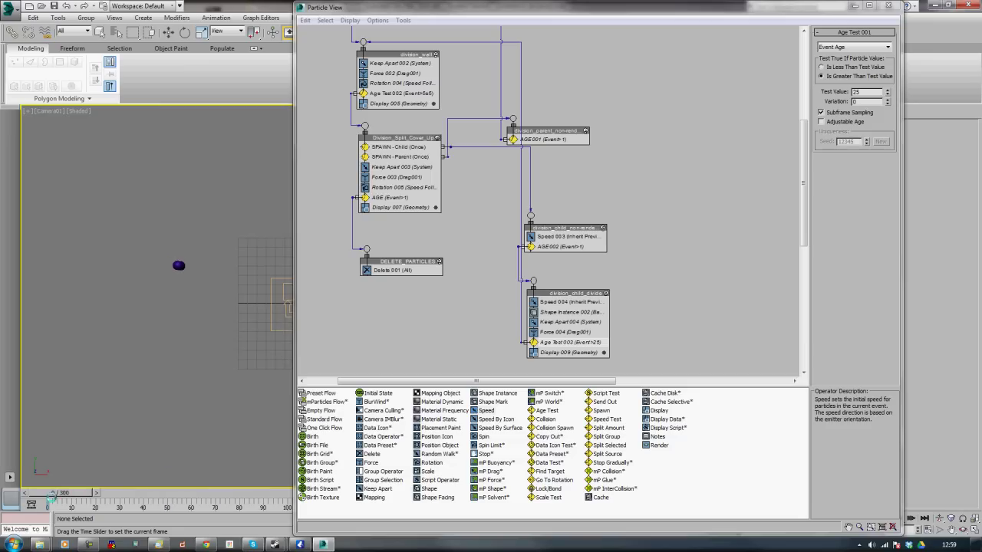
# - Preview the bacteria division in the camera view by scrubbing the timeline forward and returning to frame 0
pyautogui.press('w')
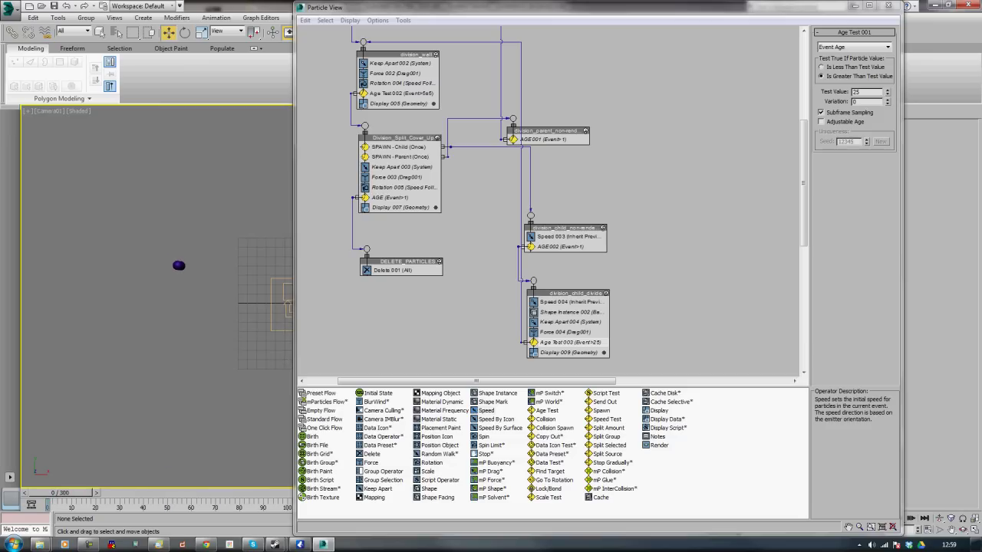
pyautogui.click(858, 6)
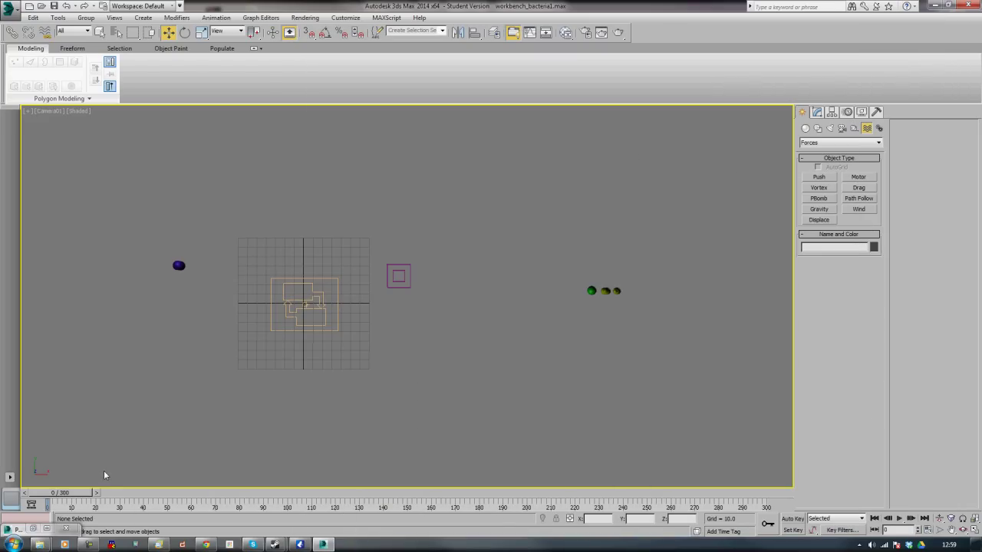
pyautogui.moveTo(72, 493); pyautogui.dragTo(642, 467)
pyautogui.moveTo(583, 481); pyautogui.dragTo(68, 495)
# - Draw a PF Source emitter around the existing one in the Top view, about 124 long and 203 wide
pyautogui.press('w')
pyautogui.press('t')
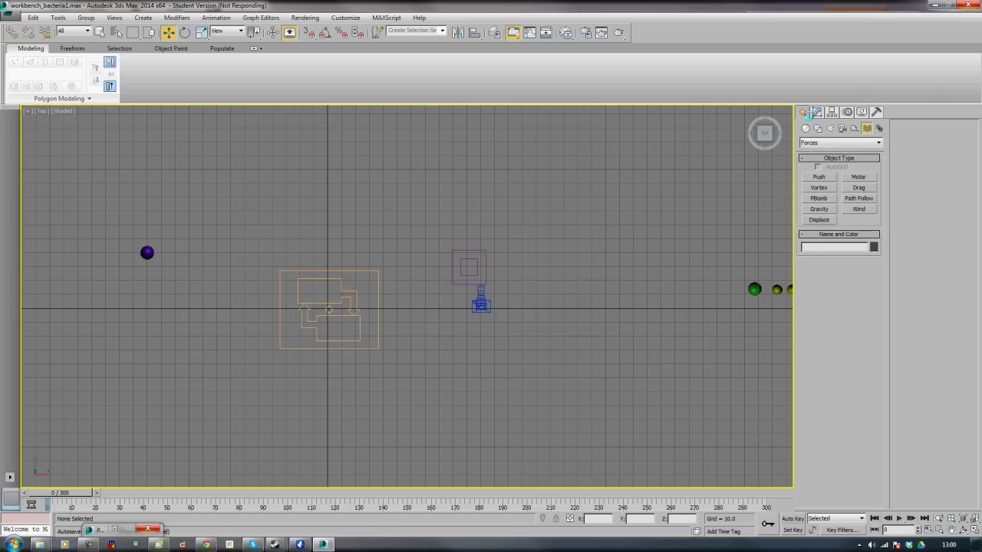
pyautogui.click(806, 129)
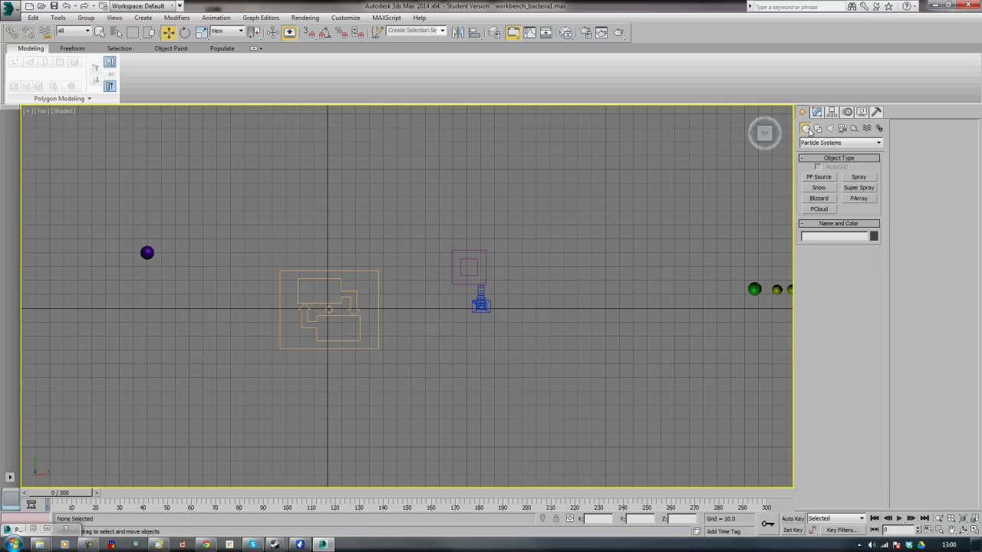
pyautogui.click(819, 177)
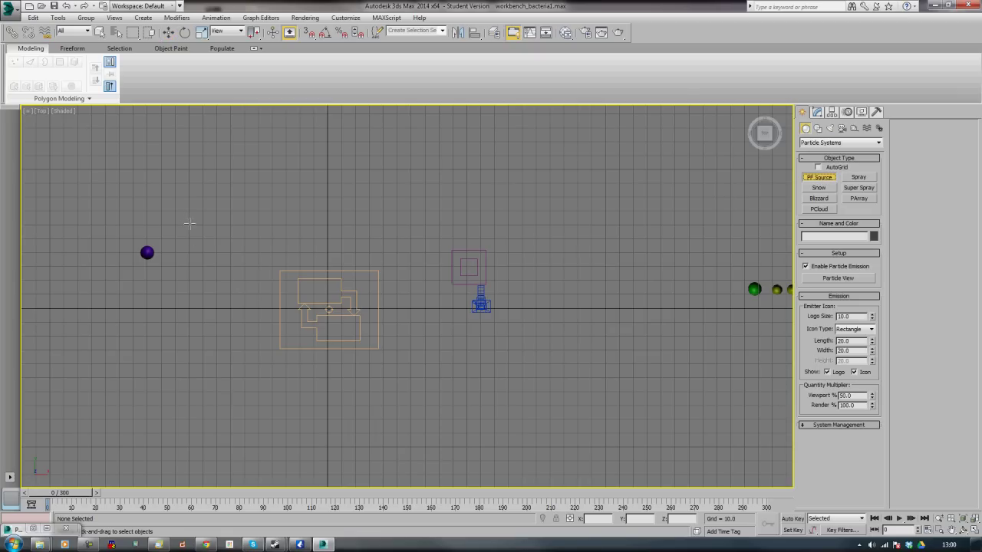
pyautogui.moveTo(189, 224); pyautogui.dragTo(471, 398)
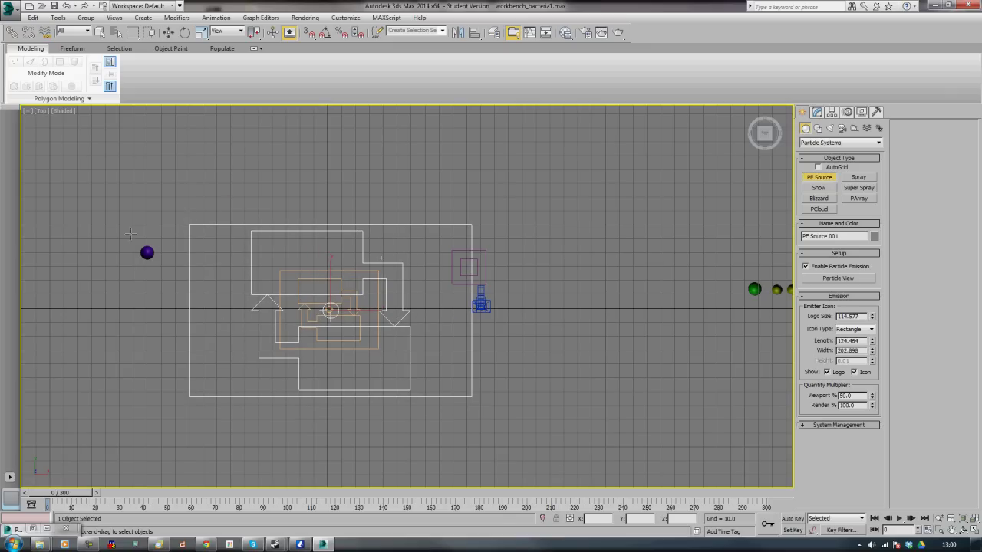
# - Move the new PF Source to the world origin by setting its X and Y positions to 0
pyautogui.click(168, 31)
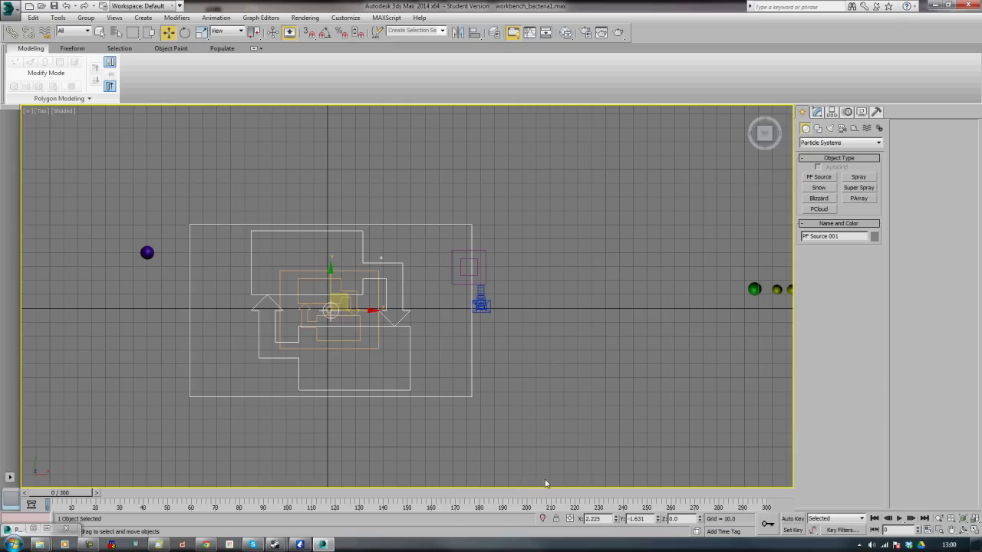
pyautogui.doubleClick(595, 519)
pyautogui.write('0')
pyautogui.press('Tab')
pyautogui.write('0')
pyautogui.press('Tab')
pyautogui.press('Tab')
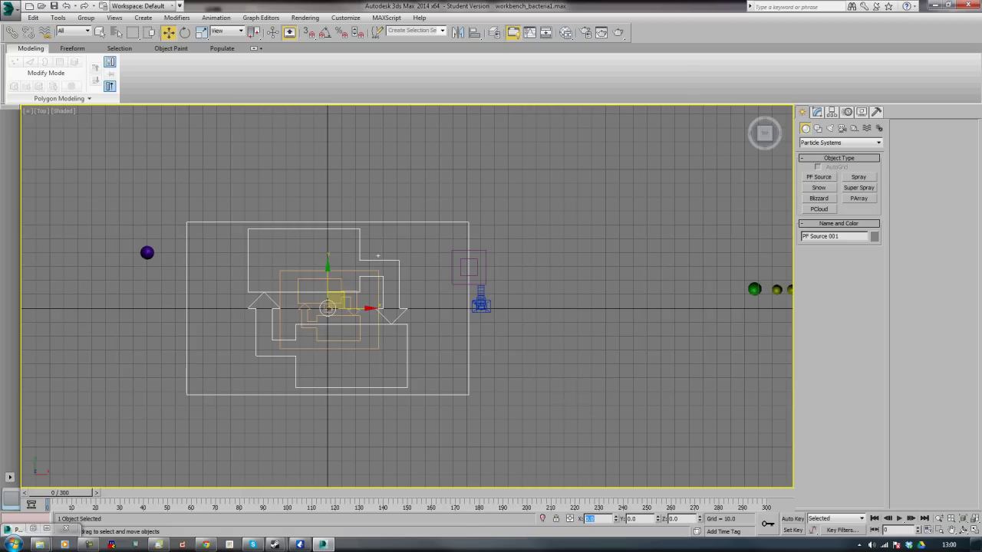
# - Change the new emitter's icon type to Box with length, width and height of 2000
pyautogui.click(817, 112)
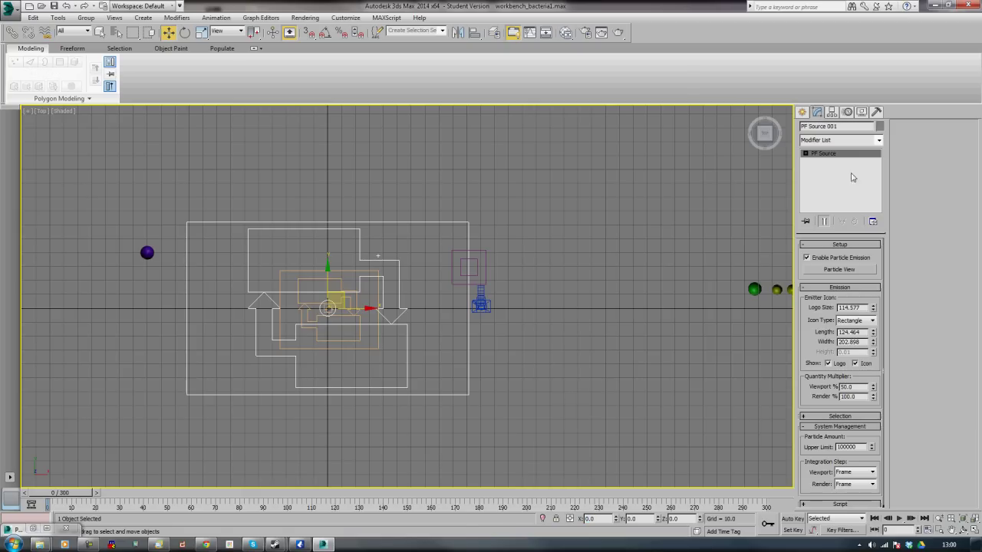
pyautogui.click(869, 321)
pyautogui.click(862, 336)
pyautogui.doubleClick(860, 333)
pyautogui.write('2000')
pyautogui.press('Tab')
pyautogui.write('2000')
pyautogui.press('Tab')
pyautogui.write('20')
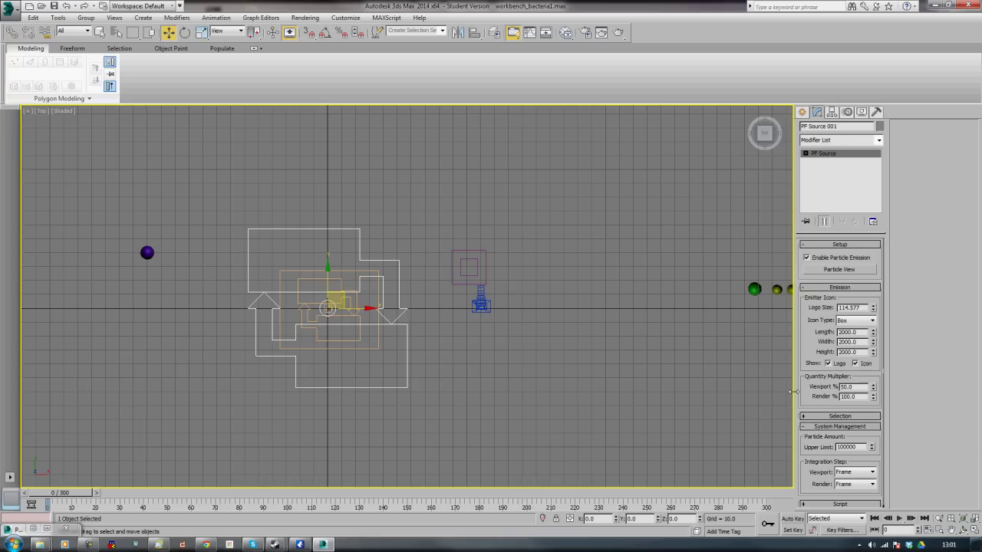
# - Set the new emitter's viewport quantity multiplier to 10% and deselect it
pyautogui.doubleClick(848, 386)
pyautogui.write('10')
pyautogui.press('Return')
pyautogui.click(584, 420)
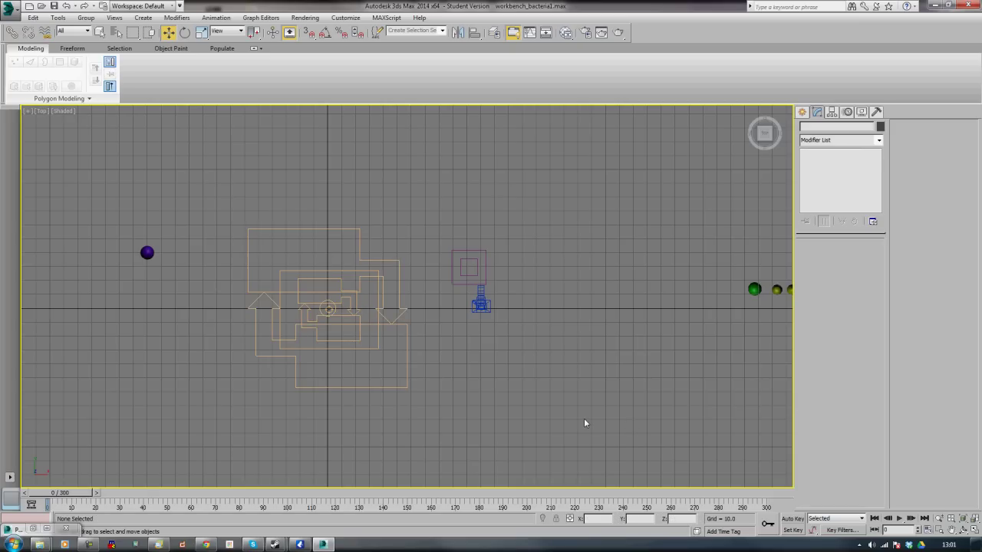
# - Add a Material Static operator to the new PF Source in Particle View and rename the source PF_source_debris
pyautogui.press('6')
pyautogui.moveTo(662, 195); pyautogui.dragTo(668, 286, button='middle')
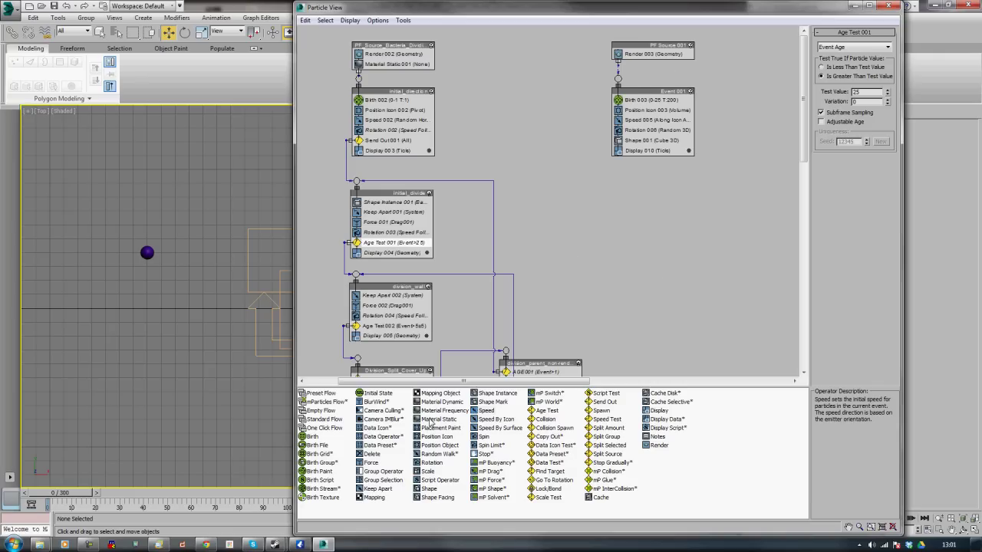
pyautogui.moveTo(439, 420); pyautogui.dragTo(636, 64)
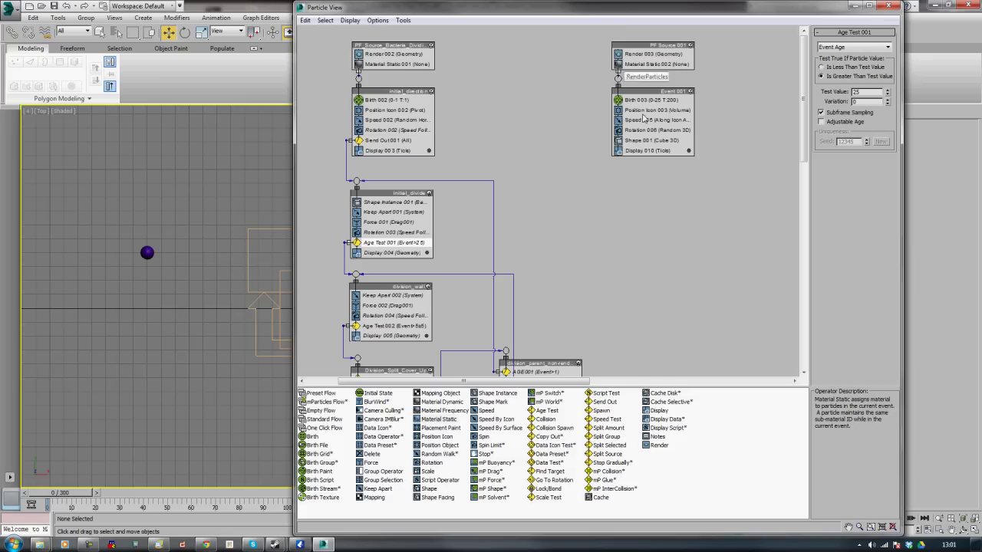
pyautogui.rightClick(650, 48)
pyautogui.click(667, 176)
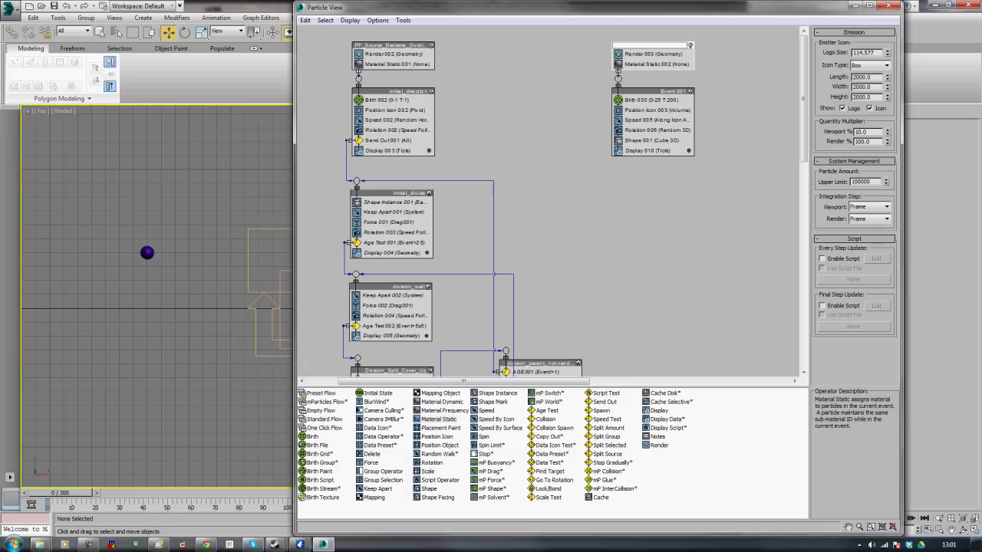
pyautogui.click(669, 181)
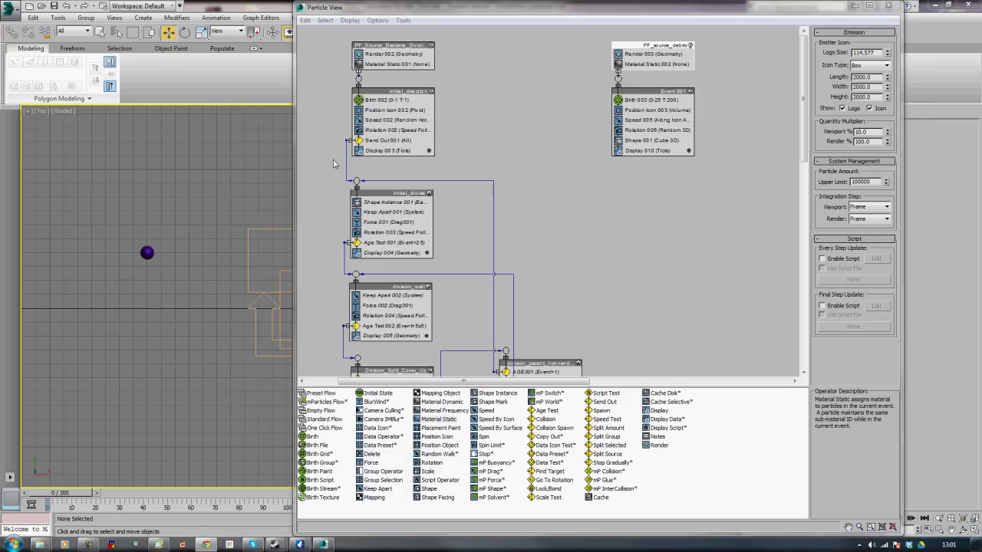
# - Set the debris Birth operator to stop emitting at frame 0 with an amount of 20000
pyautogui.click(647, 99)
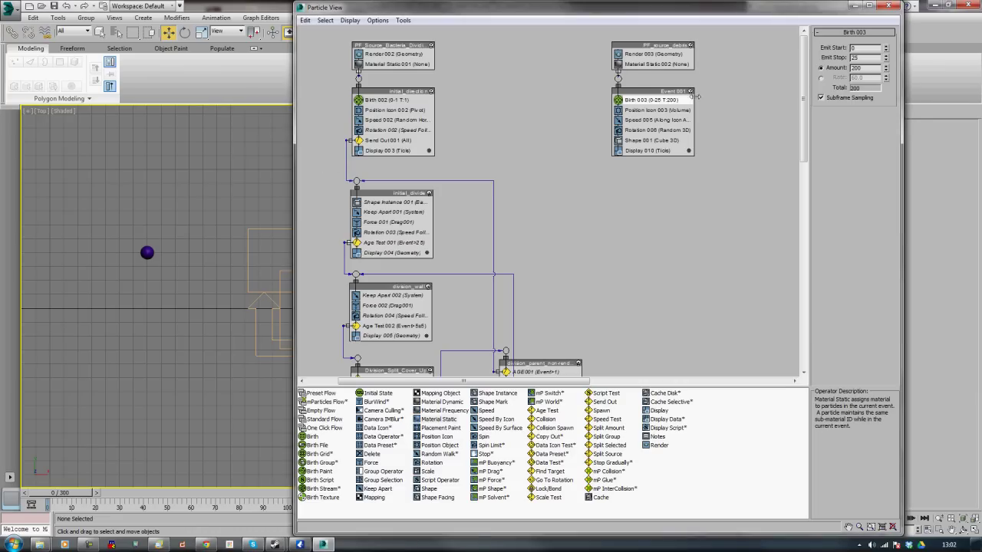
pyautogui.doubleClick(865, 57)
pyautogui.write('0')
pyautogui.press('Return')
pyautogui.doubleClick(862, 68)
pyautogui.write('20000')
pyautogui.press('Return')
# - Set the debris Speed operator to speed 5, variation 2 and Random Horizontal direction
pyautogui.click(656, 119)
pyautogui.doubleClick(861, 45)
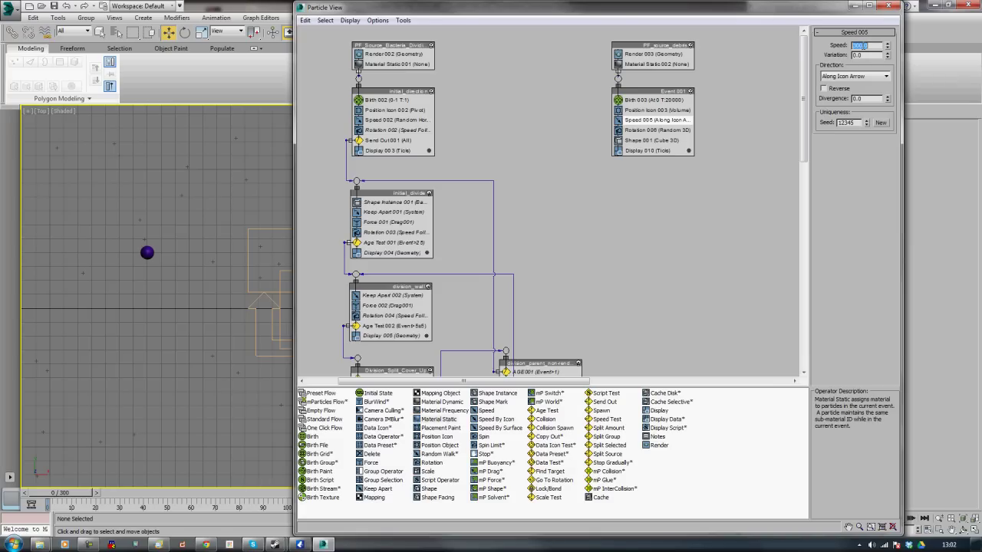
pyautogui.write('0')
pyautogui.press('Return')
pyautogui.write('5')
pyautogui.press('Tab')
pyautogui.write('2')
pyautogui.click(871, 76)
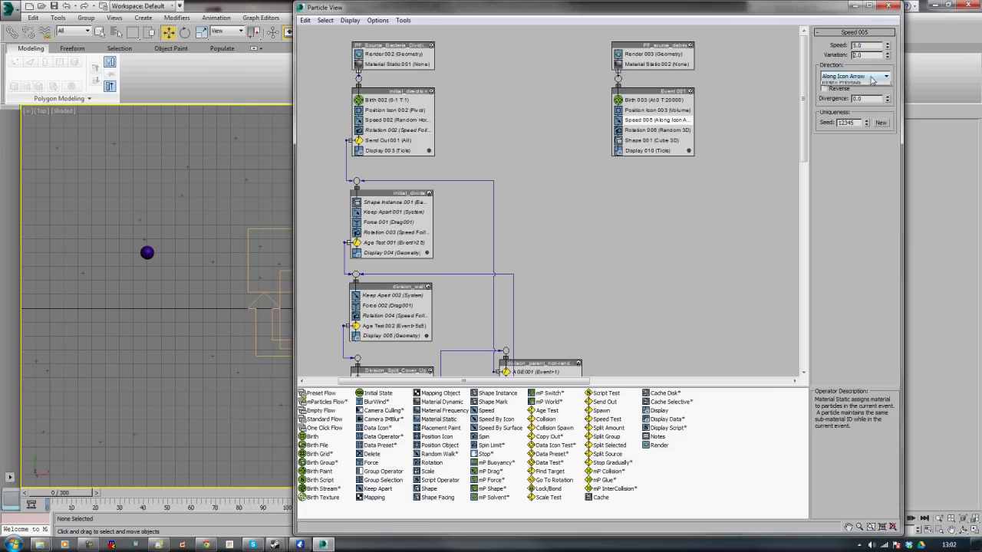
pyautogui.click(870, 112)
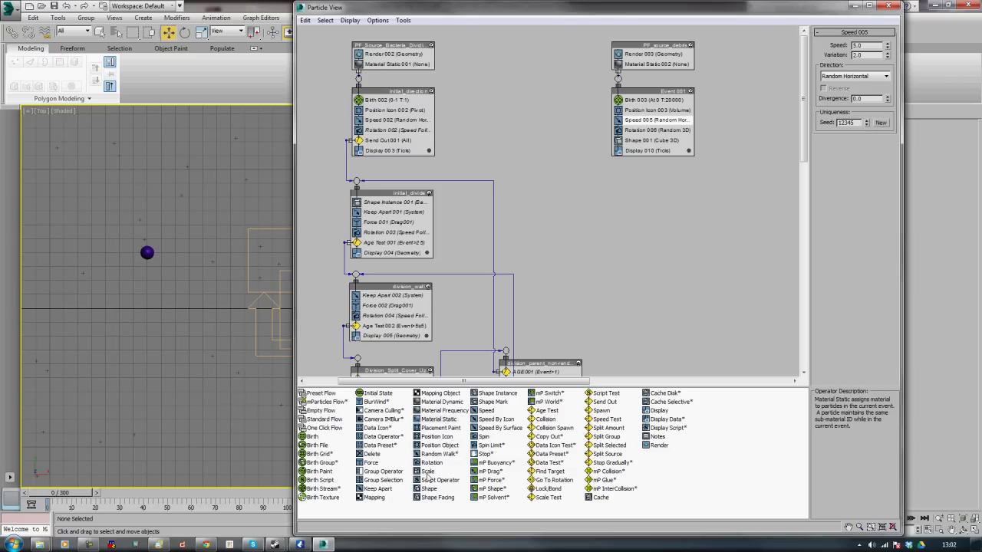
# - Insert a Spin operator below Speed in the debris event, with spin rate 100 and variation 100
pyautogui.moveTo(482, 443); pyautogui.dragTo(636, 133)
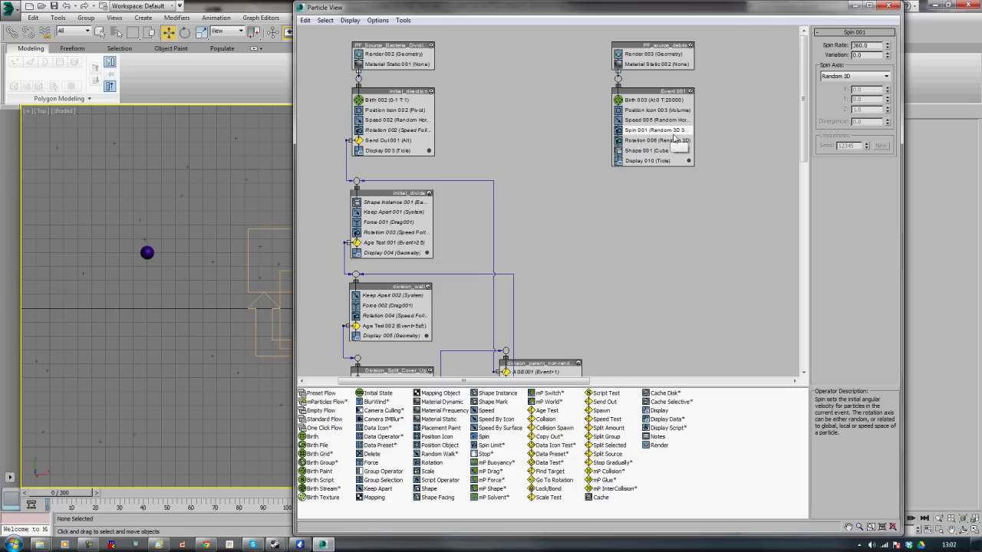
pyautogui.doubleClick(864, 45)
pyautogui.write('100')
pyautogui.doubleClick(869, 55)
pyautogui.press('Return')
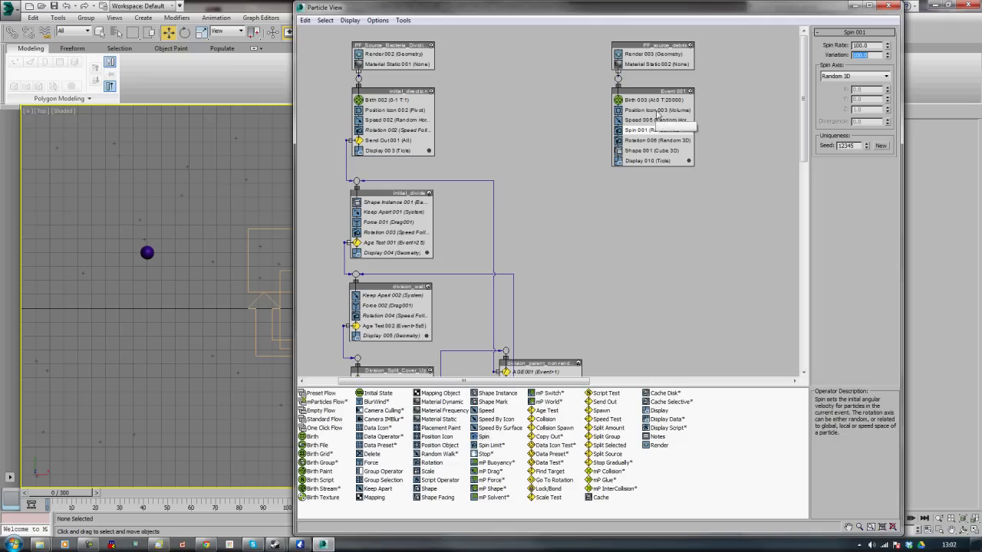
# - Replace the Shape operator in the debris event with a Shape Instance operator above Display
pyautogui.click(648, 151)
pyautogui.press('Delete')
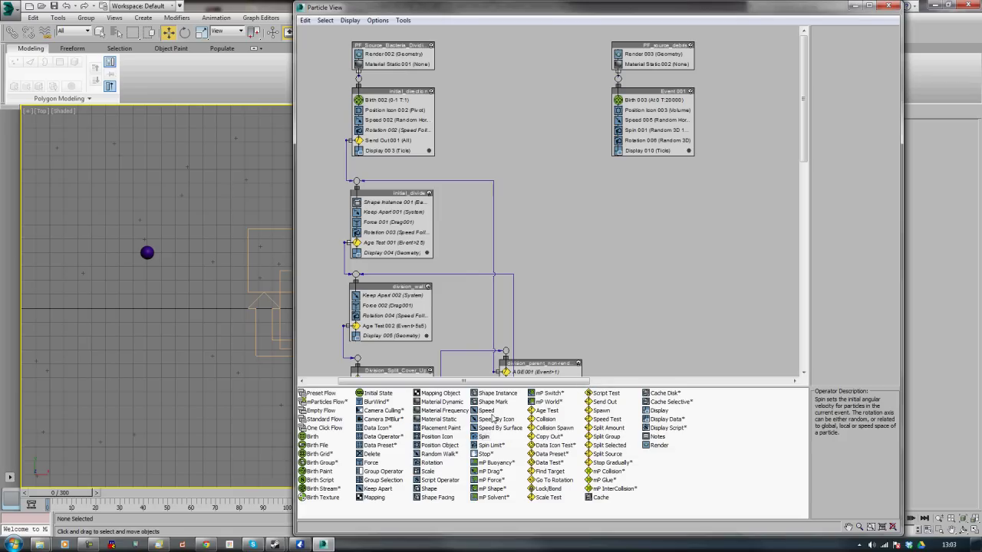
pyautogui.moveTo(487, 396); pyautogui.dragTo(631, 147)
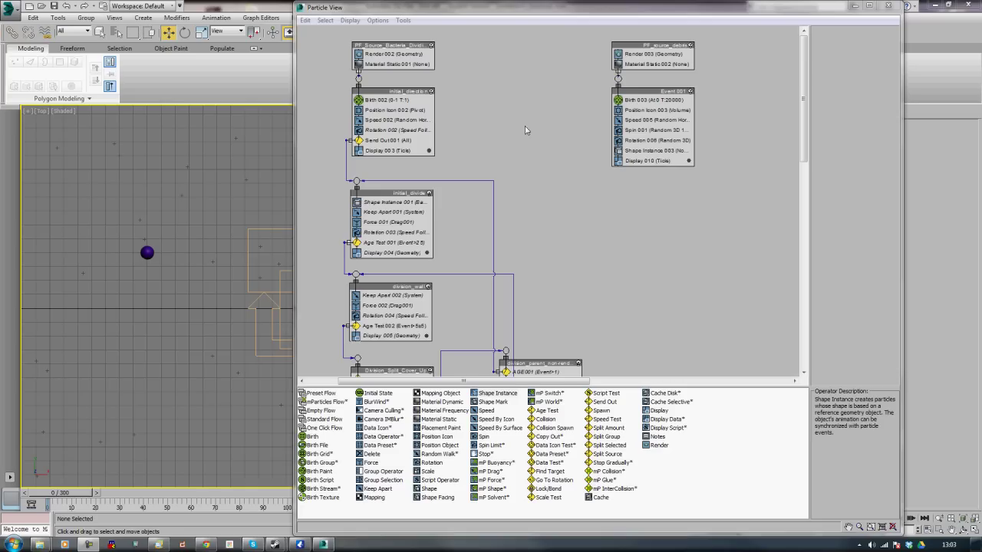
# - Assign the green Bubble sphere as the particle geometry object of the debris Shape Instance
pyautogui.moveTo(556, 12); pyautogui.dragTo(272, 14)
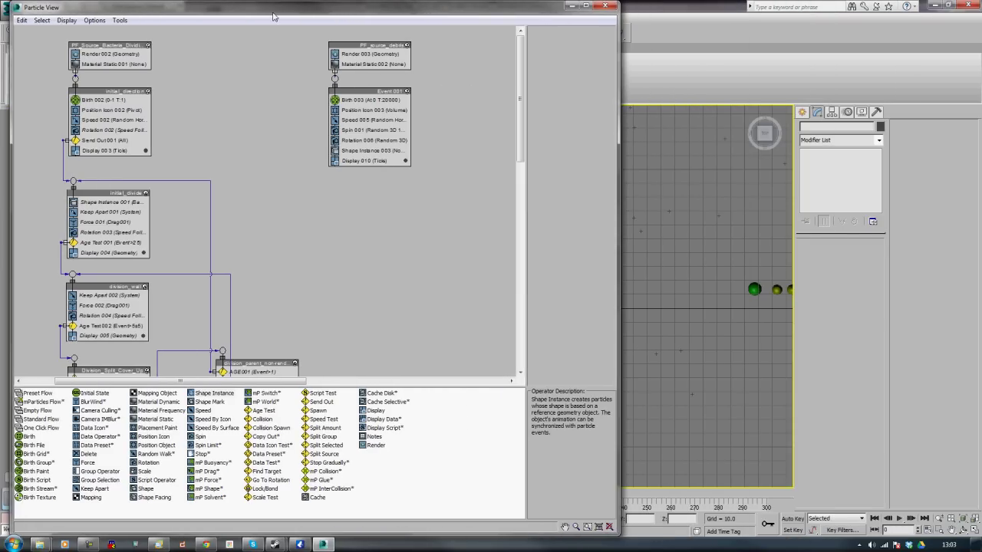
pyautogui.click(754, 288)
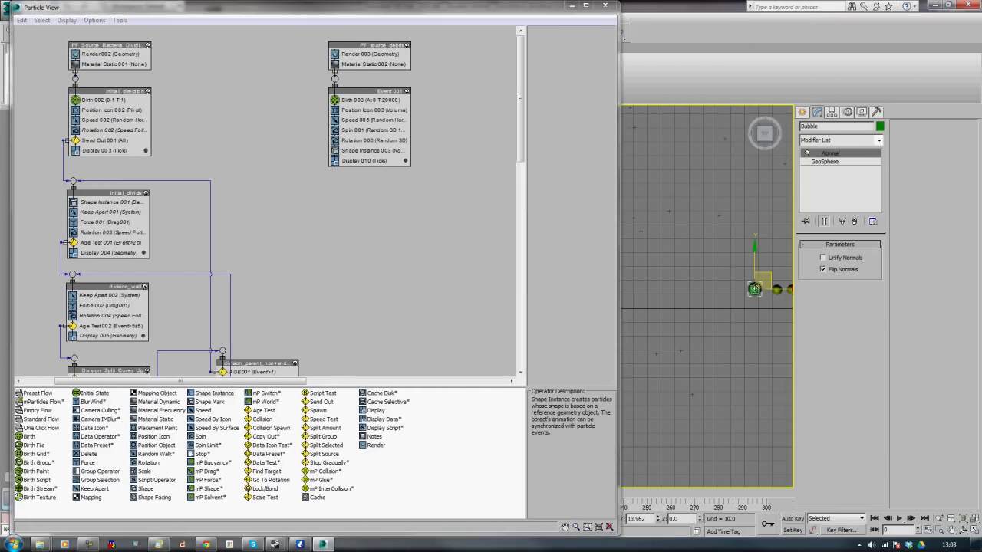
pyautogui.click(789, 291)
pyautogui.click(755, 289)
pyautogui.click(362, 151)
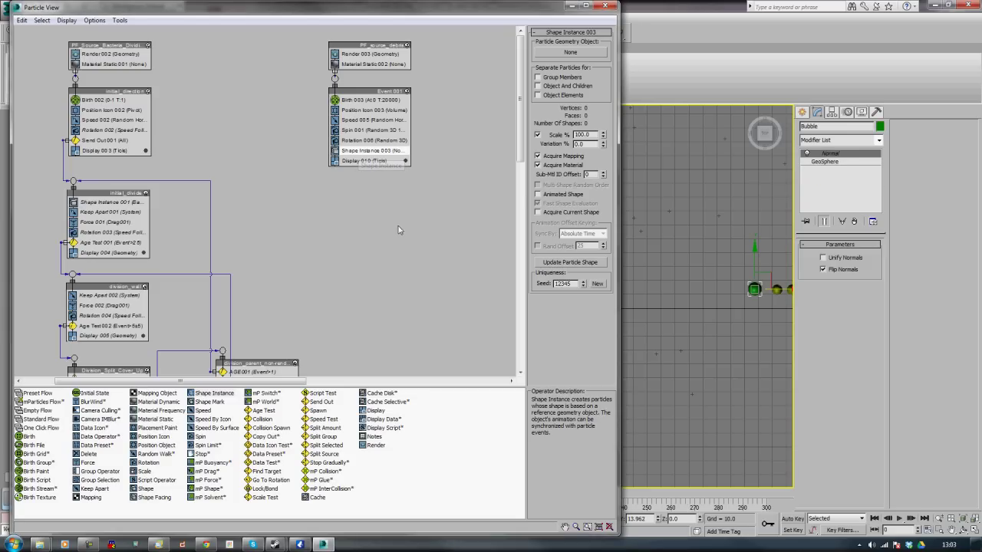
pyautogui.click(568, 54)
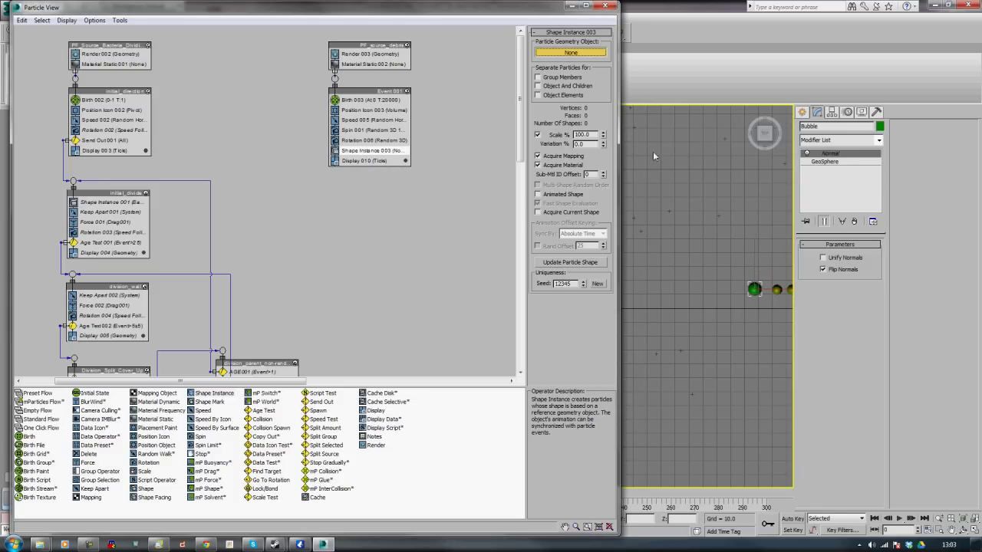
pyautogui.click(754, 289)
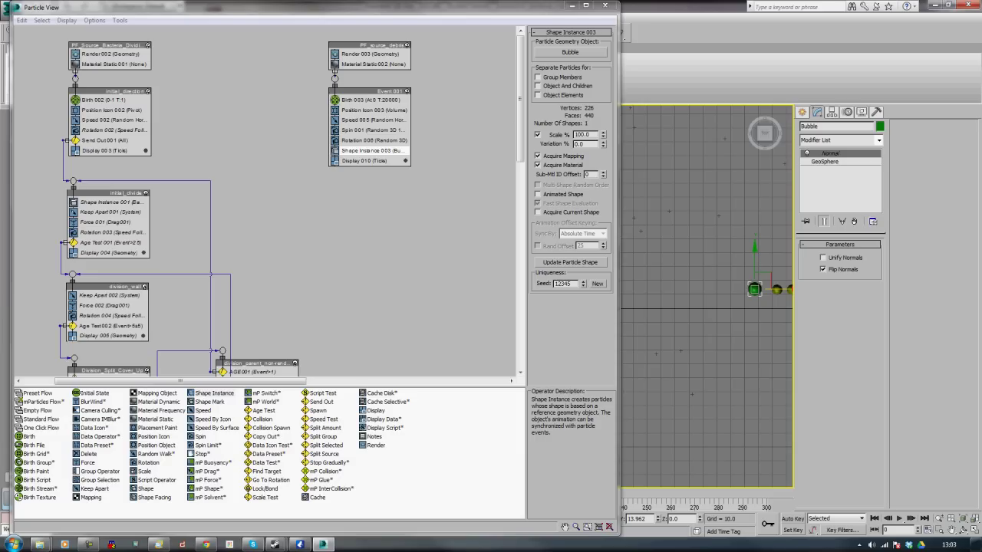
# - Make the debris Shape Instance separate particles for Object And Children, with scale 50% and variation 50%
pyautogui.click(537, 134)
pyautogui.click(538, 85)
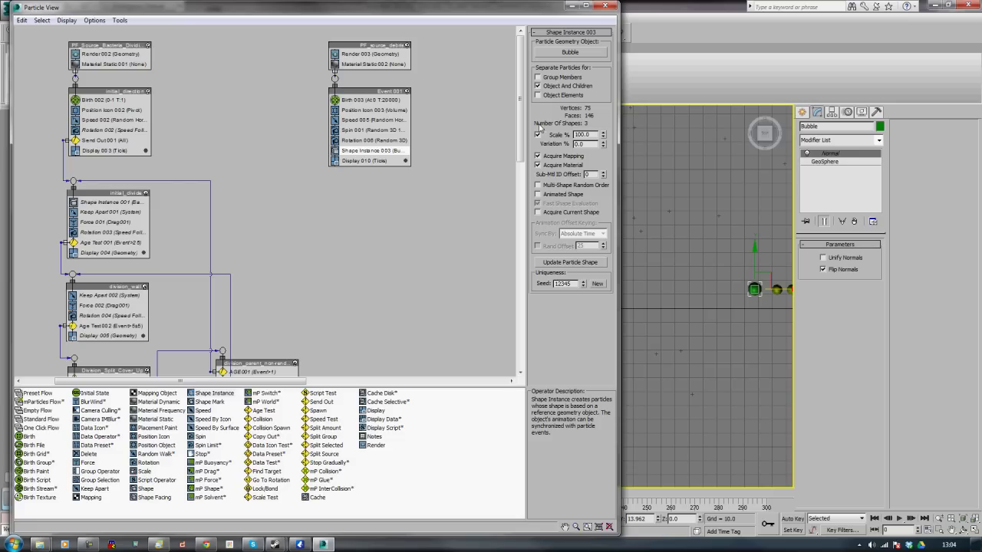
pyautogui.doubleClick(582, 134)
pyautogui.write('50')
pyautogui.press('Tab')
pyautogui.write('50')
# - Set the debris event's Display operator type to Geometry
pyautogui.click(366, 162)
pyautogui.click(579, 47)
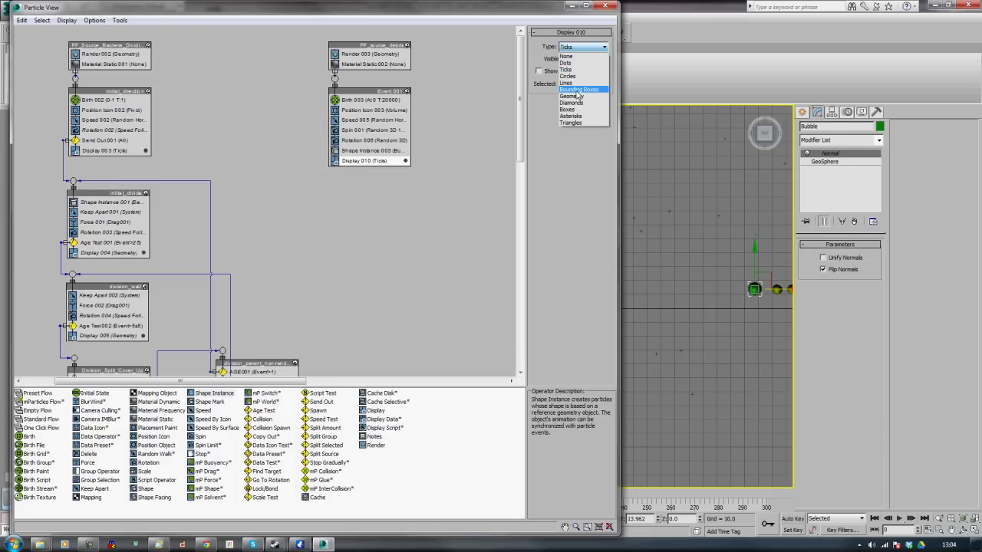
pyautogui.click(574, 96)
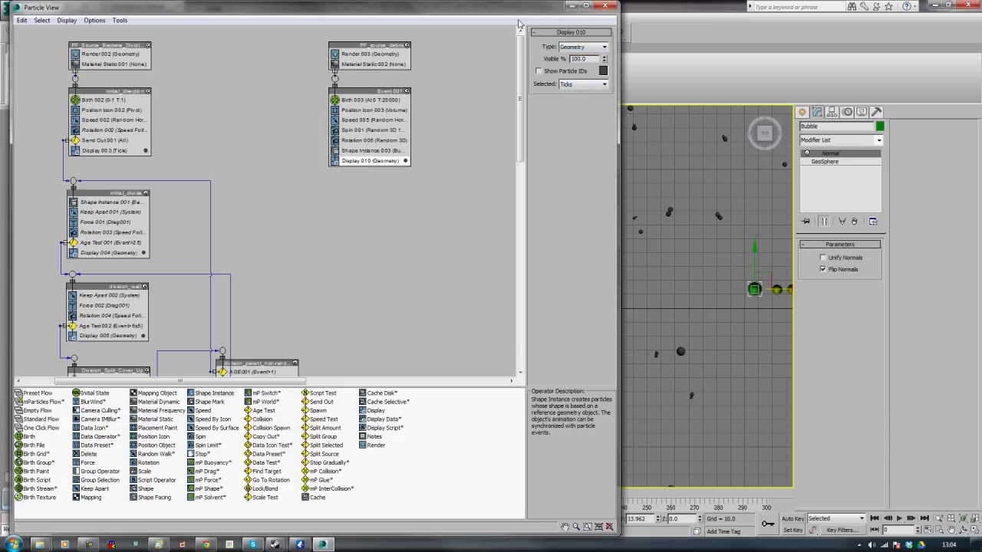
pyautogui.moveTo(504, 13); pyautogui.dragTo(754, 16)
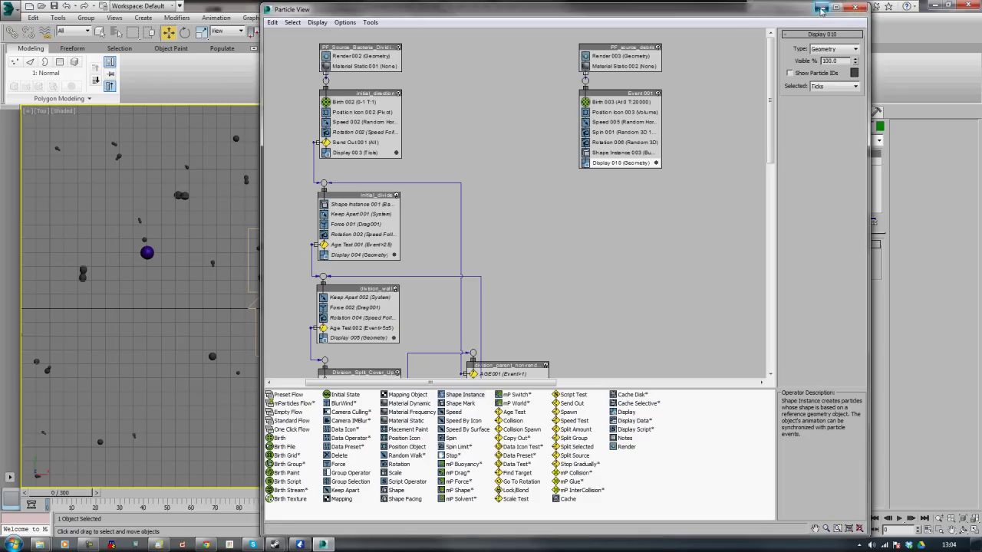
# - Clear the object selection, open the material editor and switch it to the Compact Material Editor, placed beside the bacteria
pyautogui.click(857, 8)
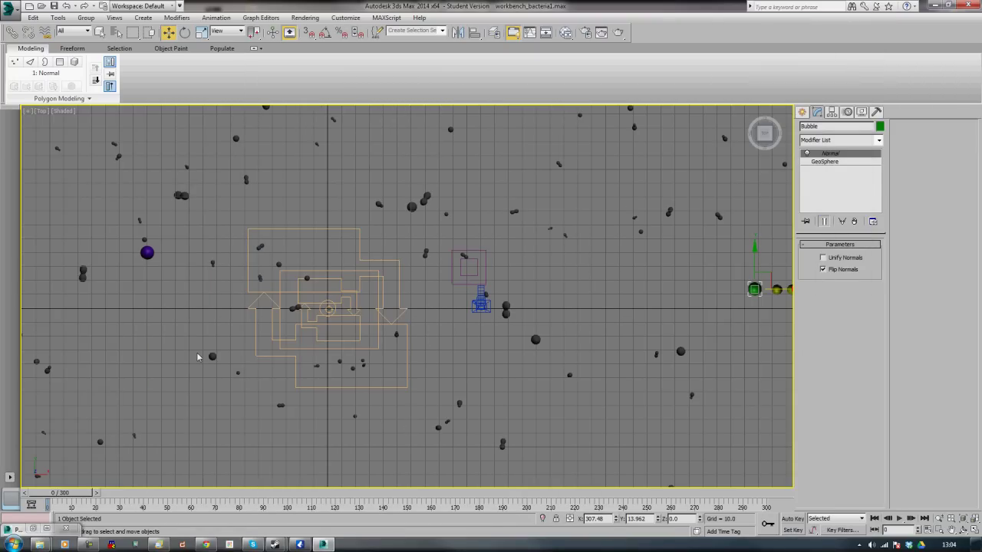
pyautogui.click(589, 308)
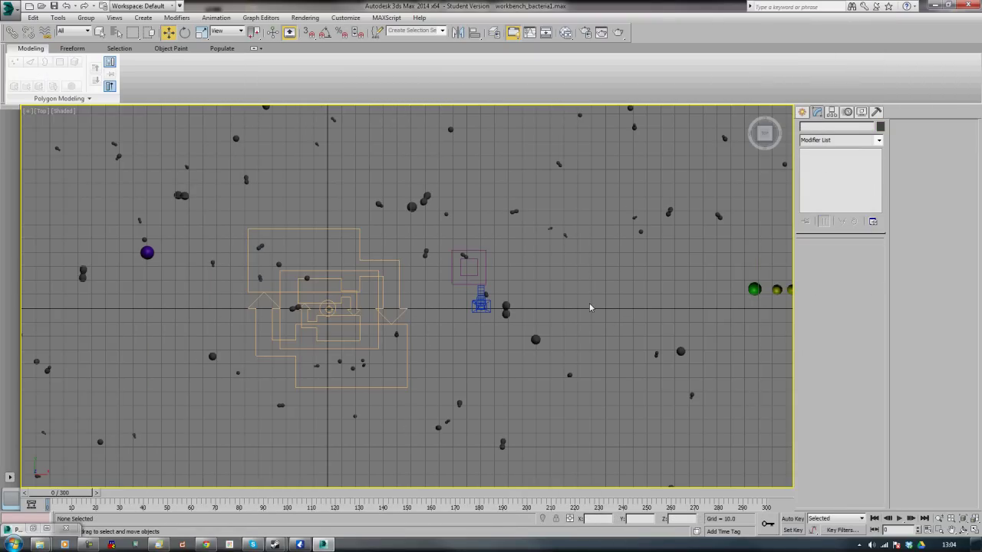
pyautogui.press('m')
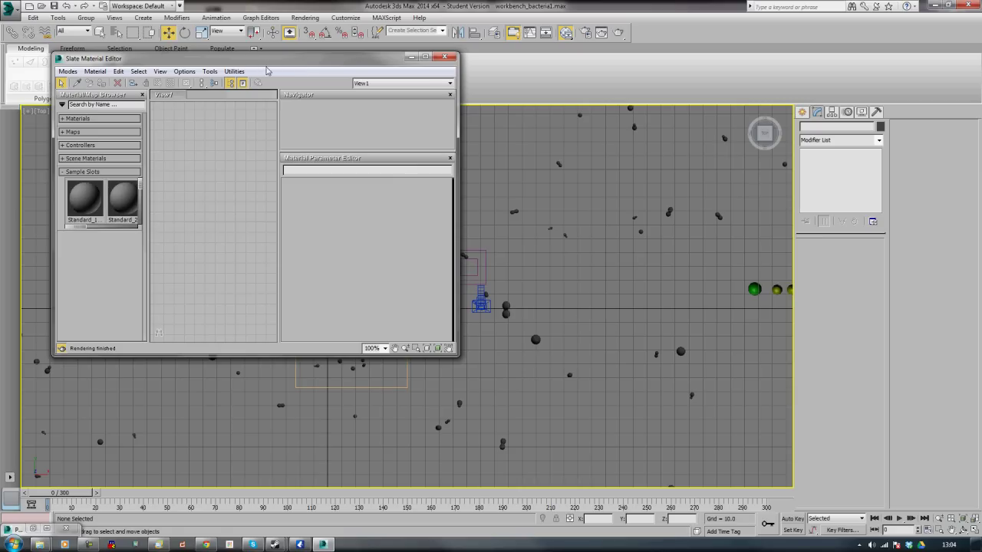
pyautogui.moveTo(267, 62); pyautogui.dragTo(528, 31)
pyautogui.moveTo(702, 322); pyautogui.dragTo(738, 452)
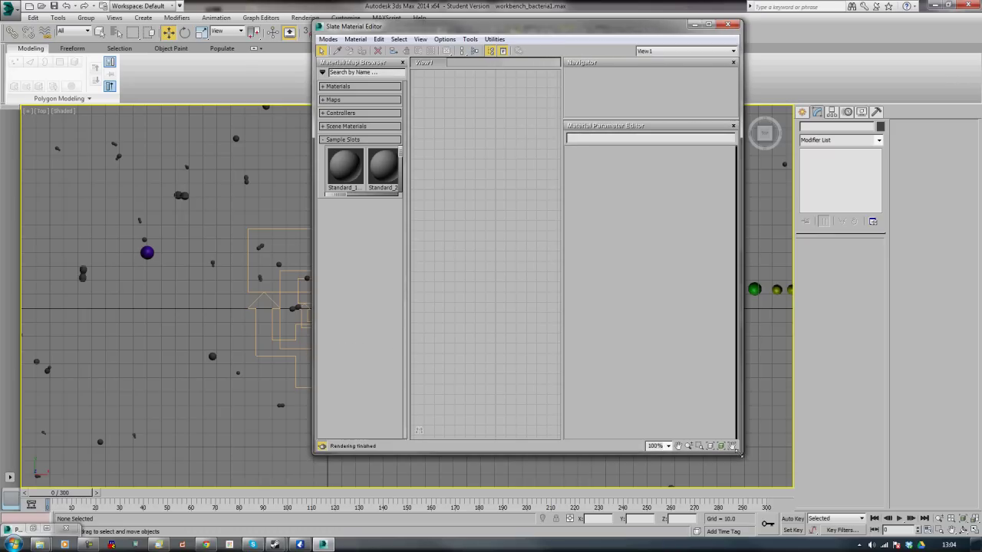
pyautogui.click(328, 39)
pyautogui.click(307, 51)
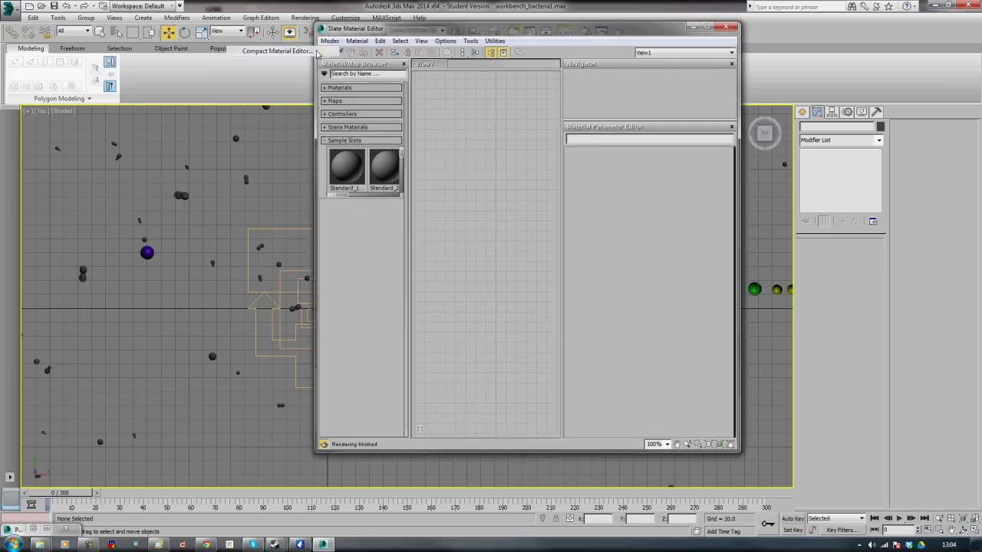
pyautogui.moveTo(175, 97); pyautogui.dragTo(562, 59)
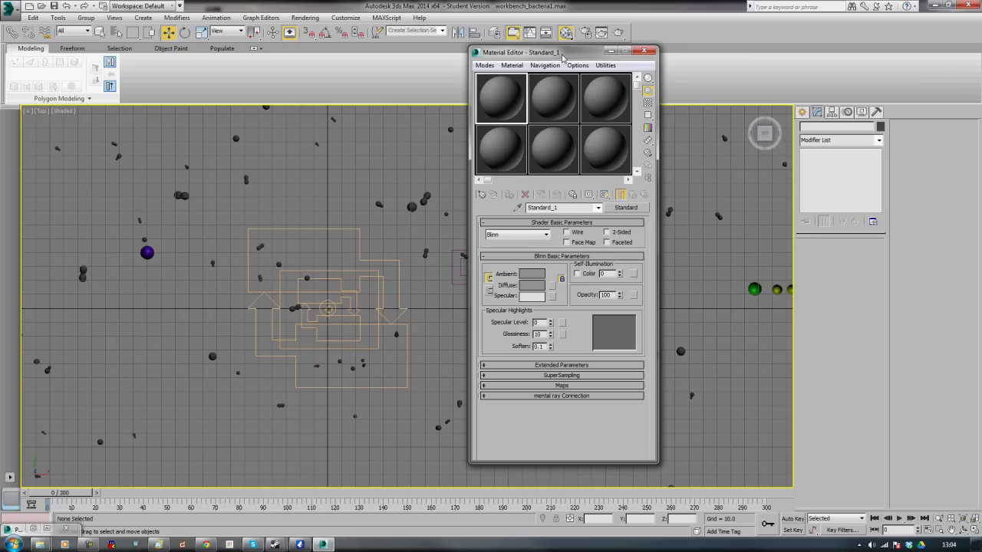
# - Rename the first sample material as bacteria and set its diffuse color to black
pyautogui.click(562, 207)
pyautogui.write('bacteria')
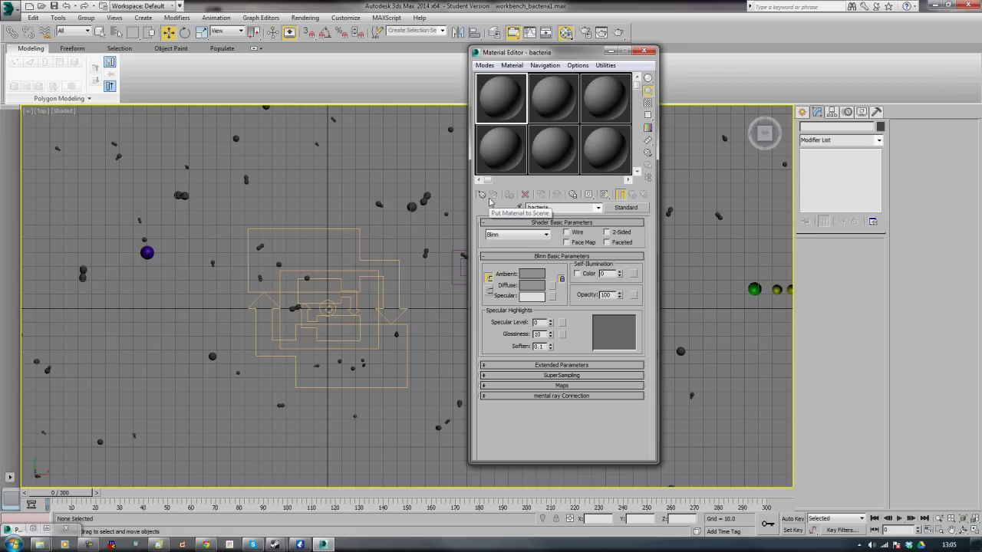
pyautogui.click(531, 285)
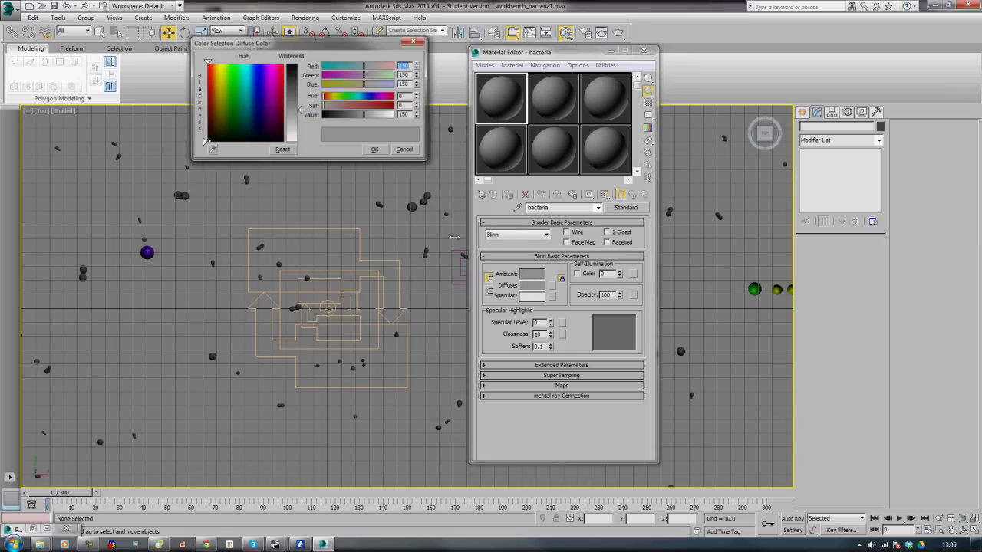
pyautogui.moveTo(297, 136); pyautogui.dragTo(297, 66)
pyautogui.click(375, 149)
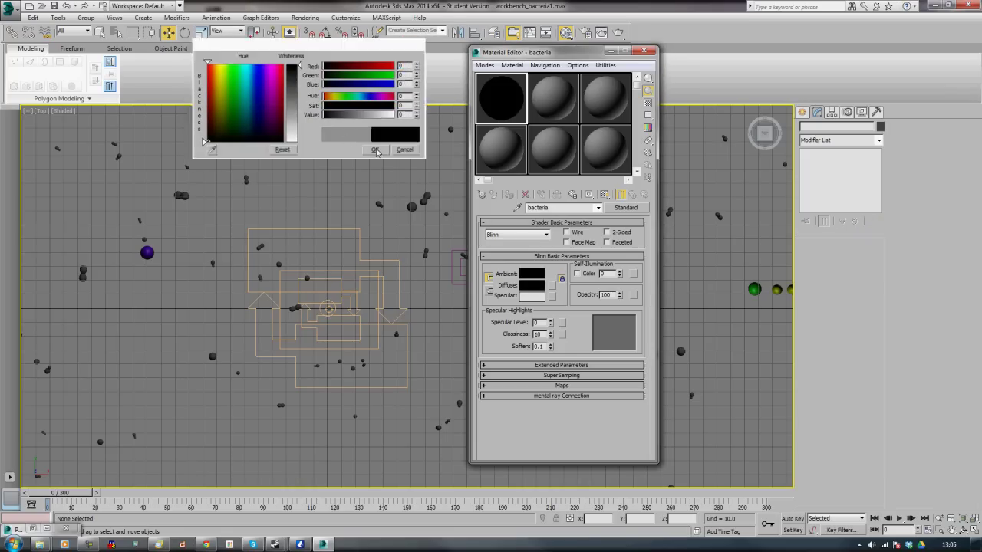
# - Set the bacteria material's specular level to 100 and glossiness to 30
pyautogui.doubleClick(537, 323)
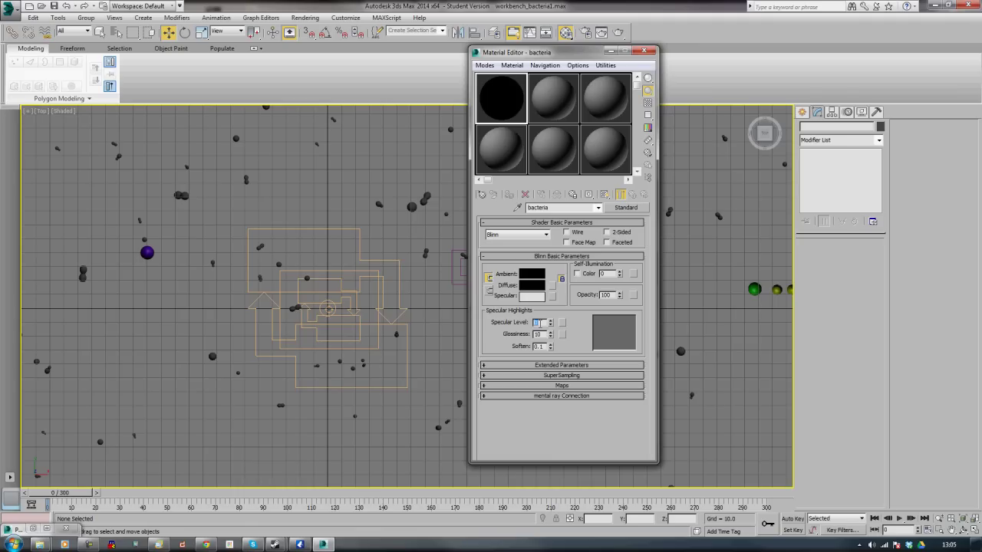
pyautogui.write('100')
pyautogui.press('Return')
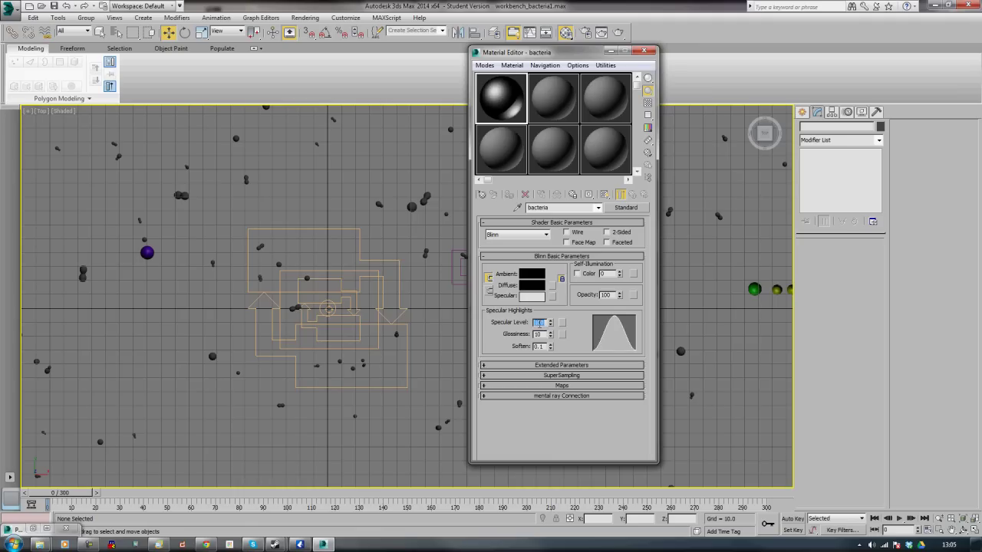
pyautogui.doubleClick(539, 334)
pyautogui.write('30')
pyautogui.press('Return')
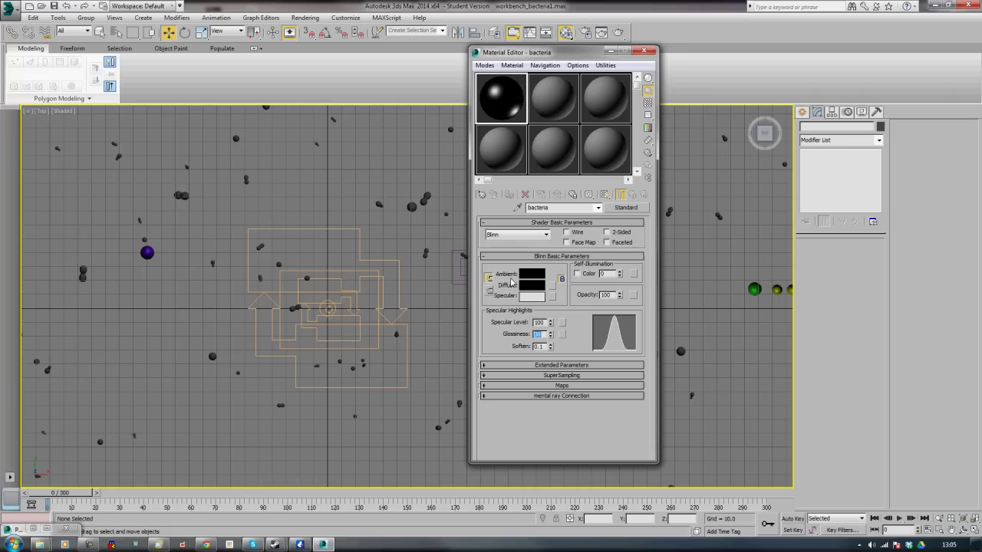
# - Assign a Falloff map of type Fresnel to the bacteria material's opacity and show the sample against a checkered background
pyautogui.click(633, 294)
pyautogui.click(81, 146)
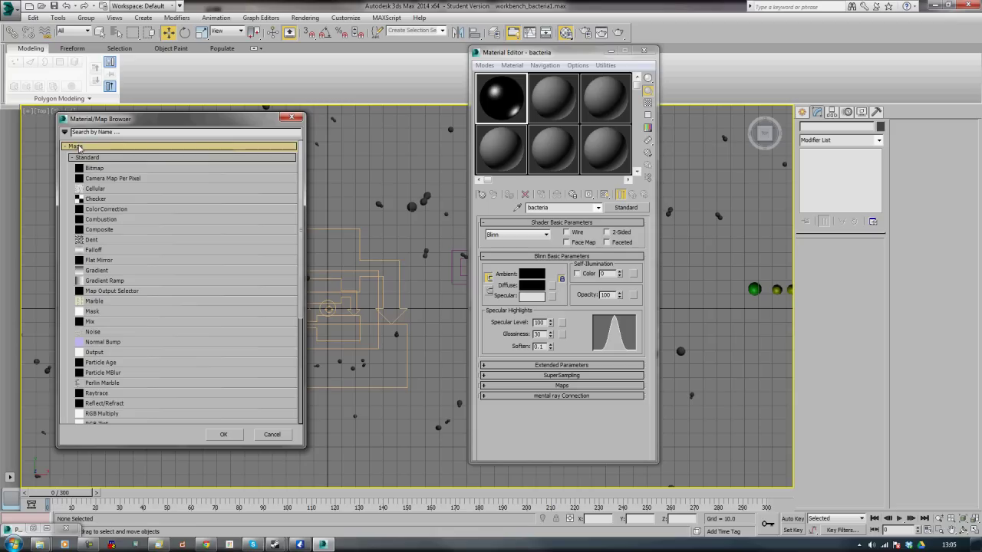
pyautogui.doubleClick(93, 250)
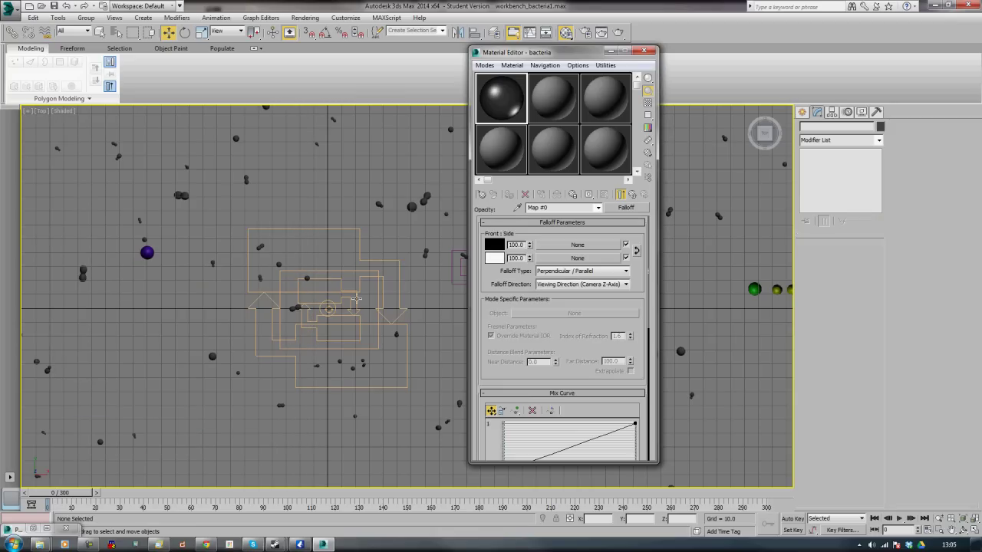
pyautogui.click(648, 115)
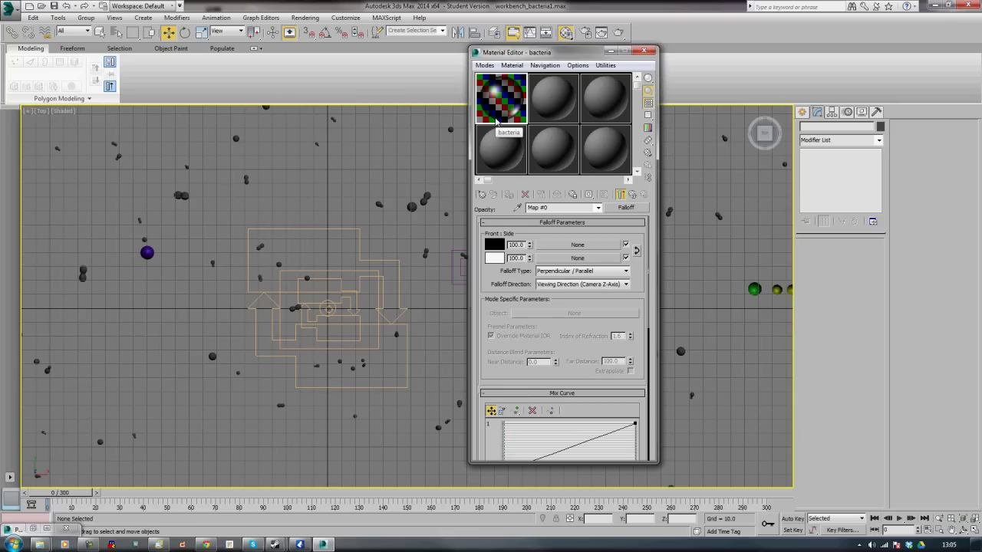
pyautogui.click(565, 272)
pyautogui.click(560, 292)
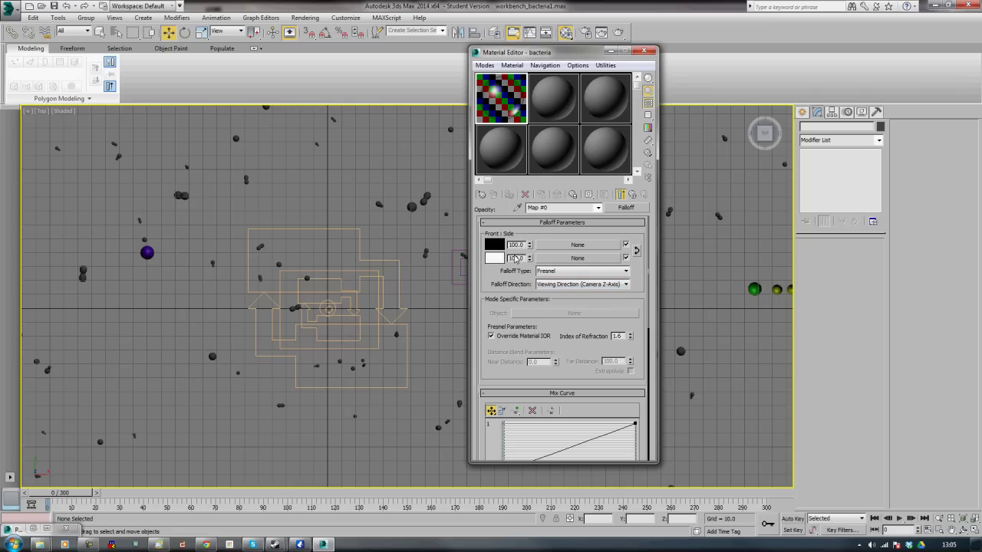
# - Set the Falloff map's white side color to RGB 230, 230, 230
pyautogui.click(493, 261)
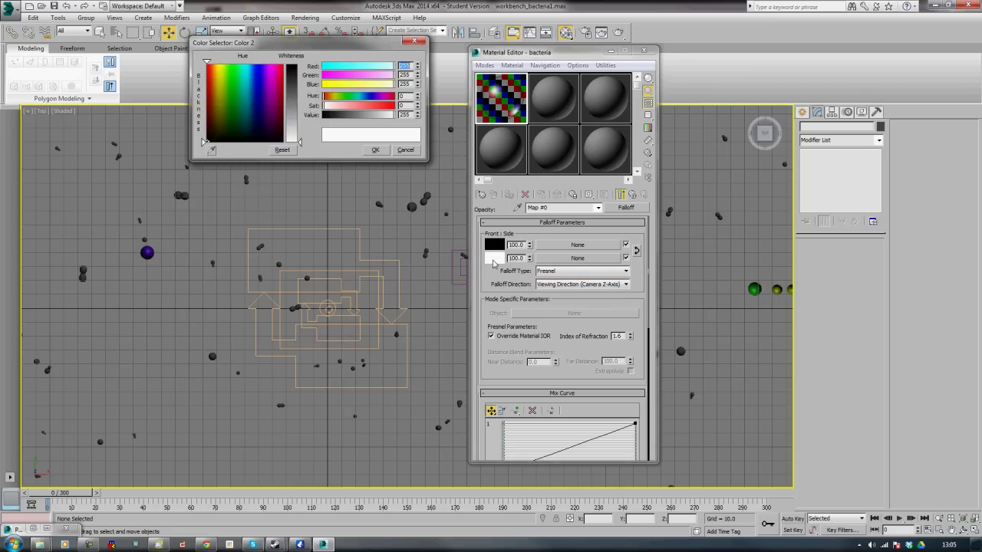
pyautogui.write('230')
pyautogui.press('Tab')
pyautogui.write('230')
pyautogui.press('Tab')
pyautogui.write('230')
pyautogui.press('Tab')
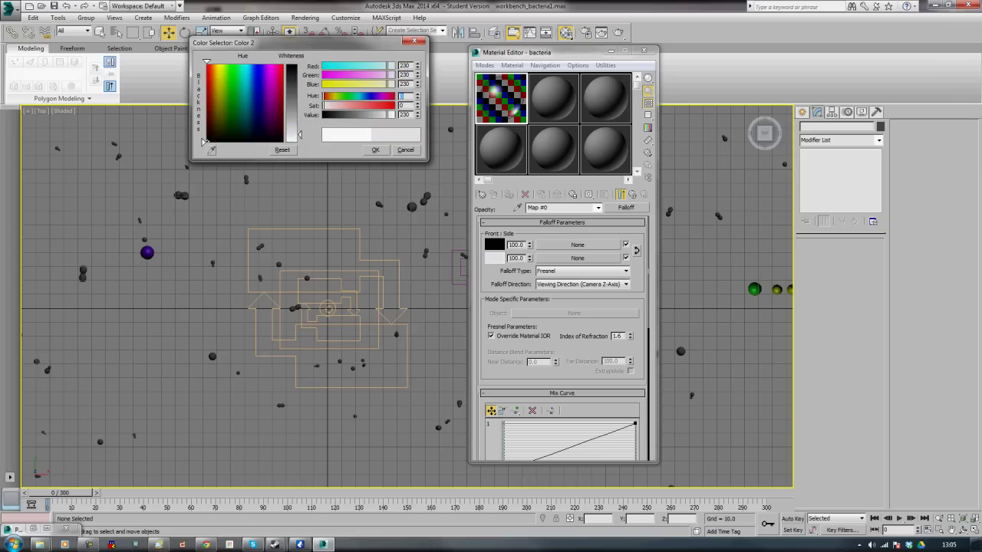
pyautogui.click(376, 151)
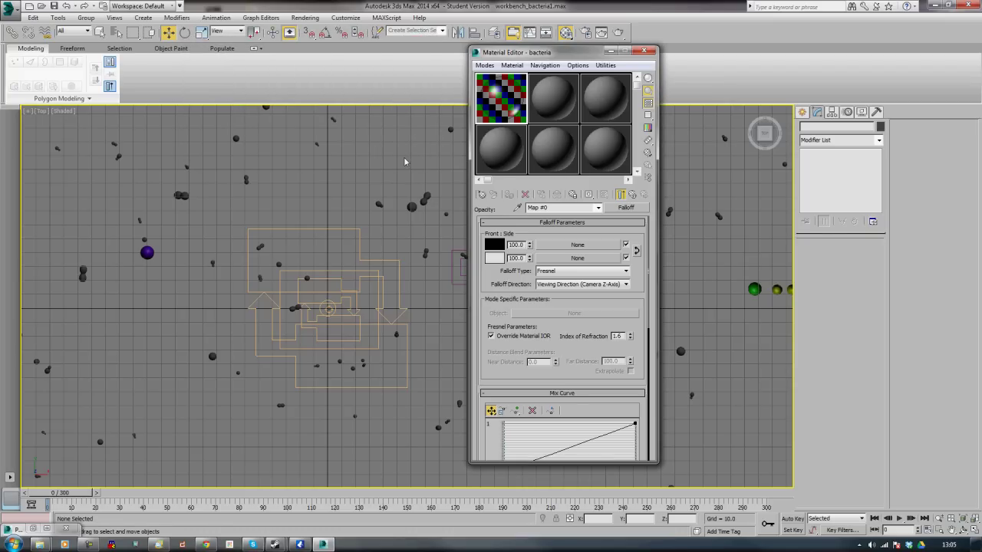
pyautogui.hotkey('alt', 'Tab')
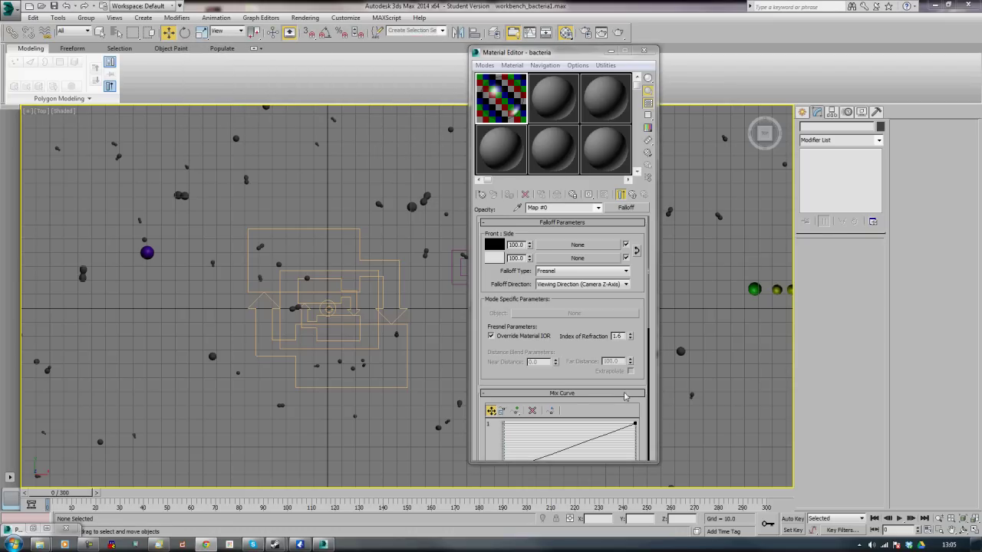
# - Add a point near the middle of the Falloff mix curve and raise it above the straight line
pyautogui.moveTo(644, 414); pyautogui.dragTo(653, 318)
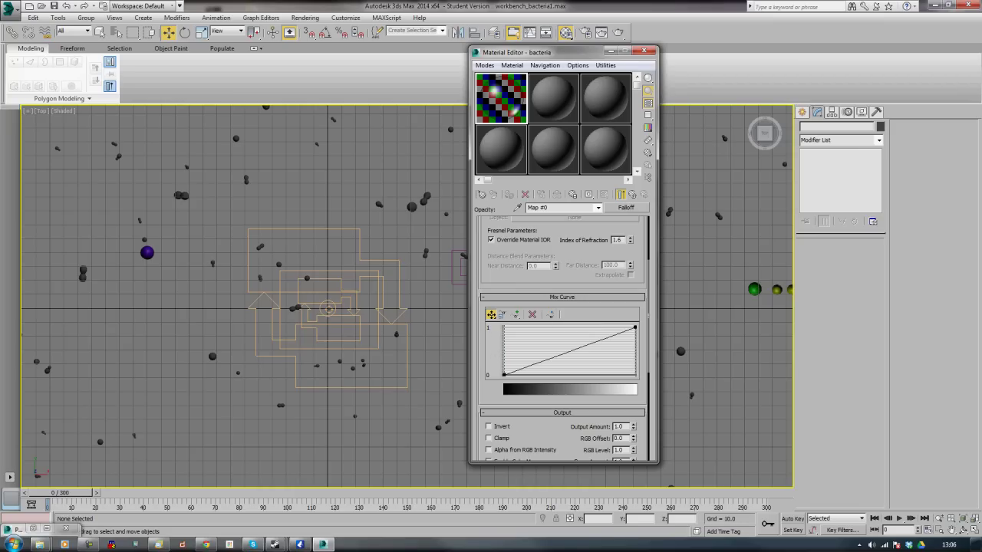
pyautogui.click(519, 315)
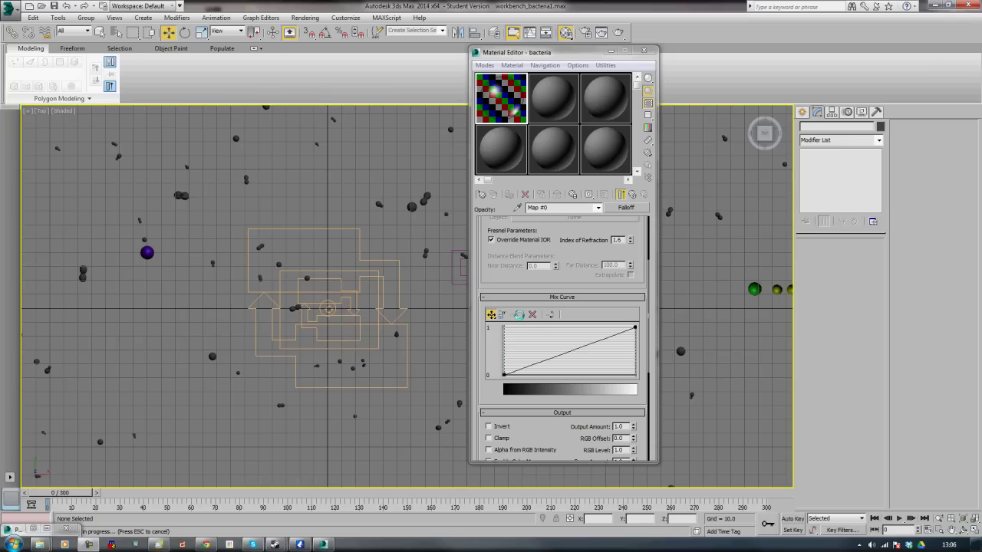
pyautogui.click(517, 315)
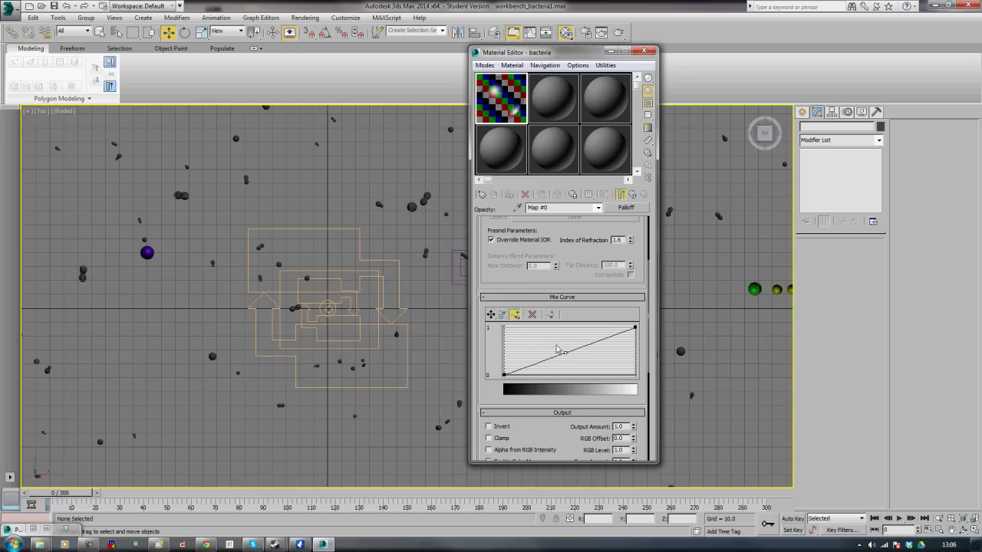
pyautogui.click(491, 315)
pyautogui.moveTo(565, 352); pyautogui.dragTo(558, 335)
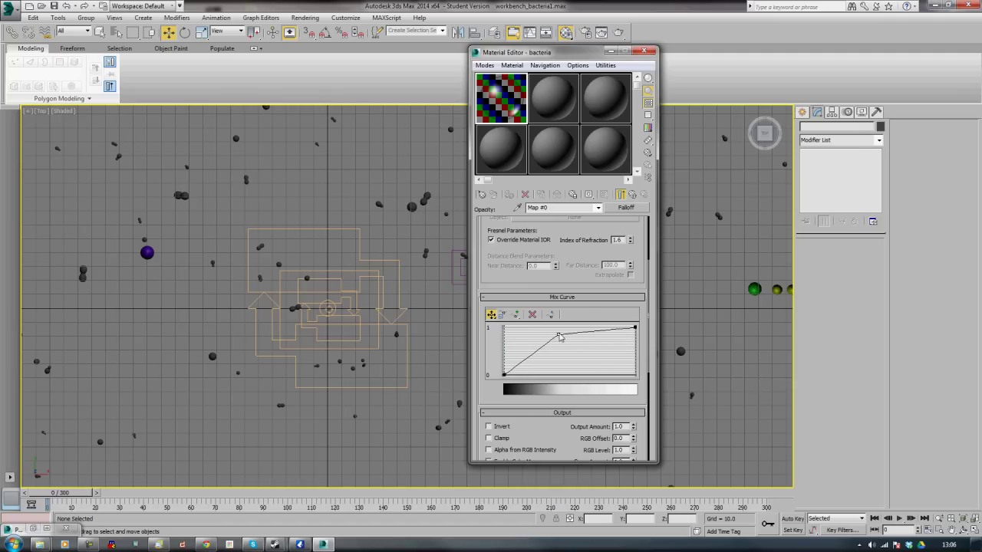
# - Reshape the mix curve into a smooth upward arc by making its end point Bezier-Corner and deleting the middle point
pyautogui.rightClick(633, 329)
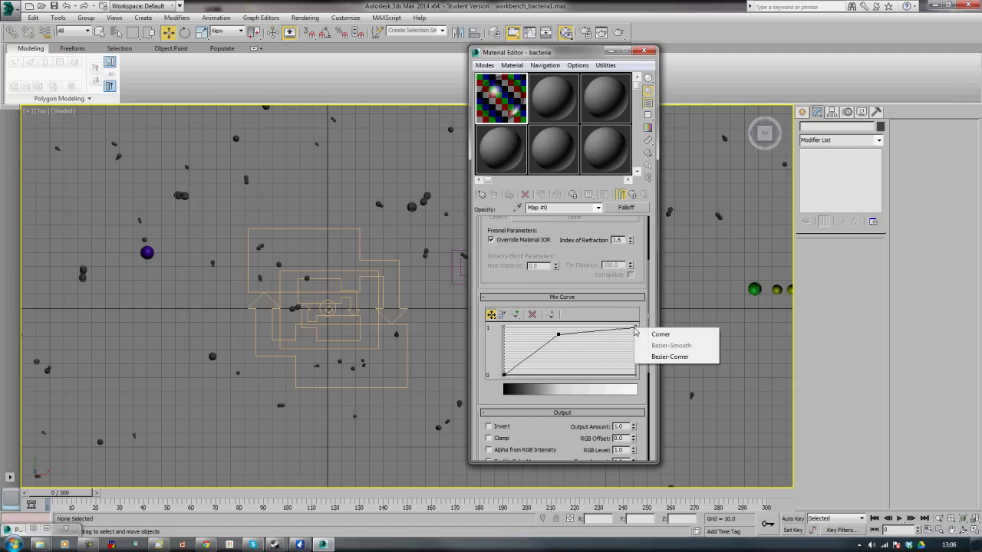
pyautogui.click(656, 357)
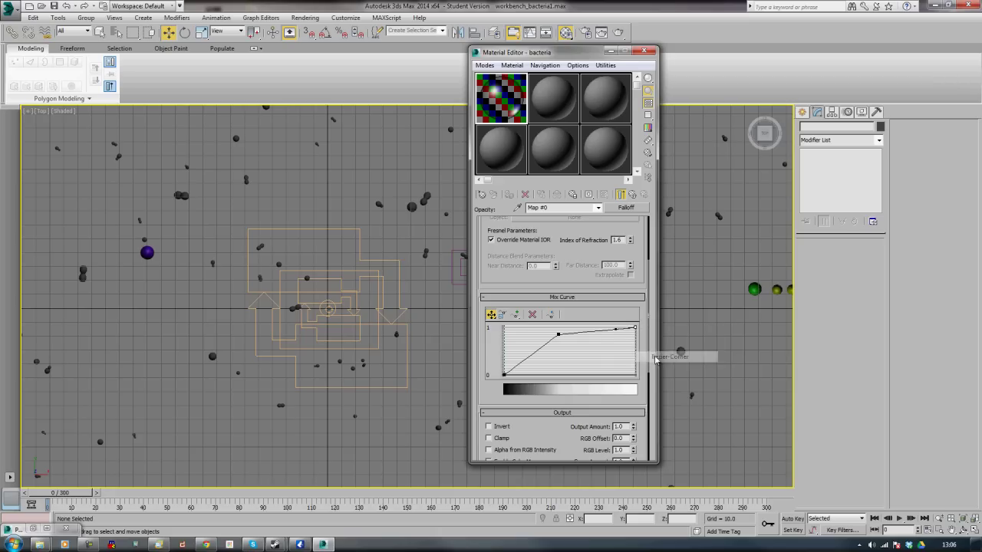
pyautogui.moveTo(617, 329); pyautogui.dragTo(552, 349)
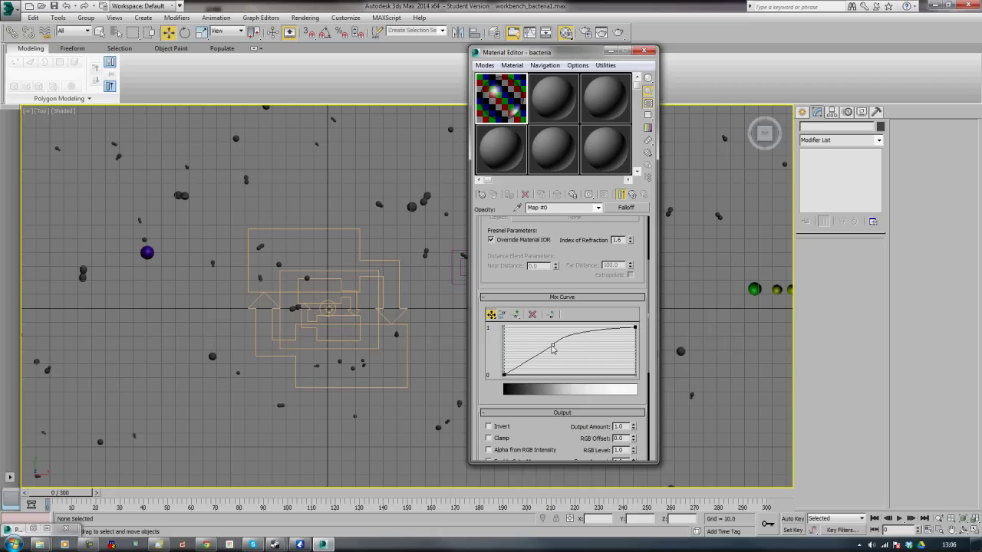
pyautogui.click(532, 315)
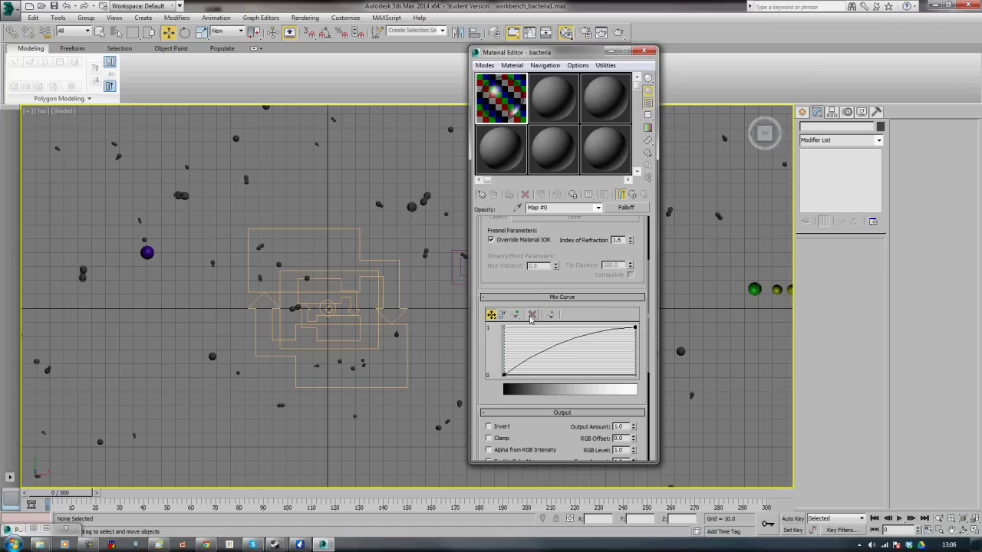
pyautogui.click(634, 329)
pyautogui.moveTo(561, 329); pyautogui.dragTo(540, 329)
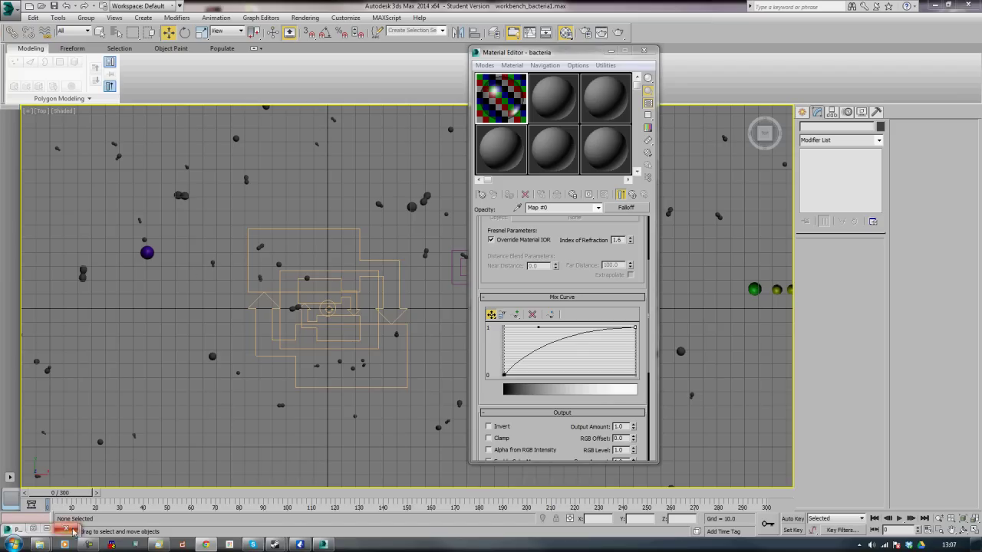
# - Assign the bacteria material as an instance to the Material Static operator of the bacteria source in Particle View
pyautogui.click(33, 529)
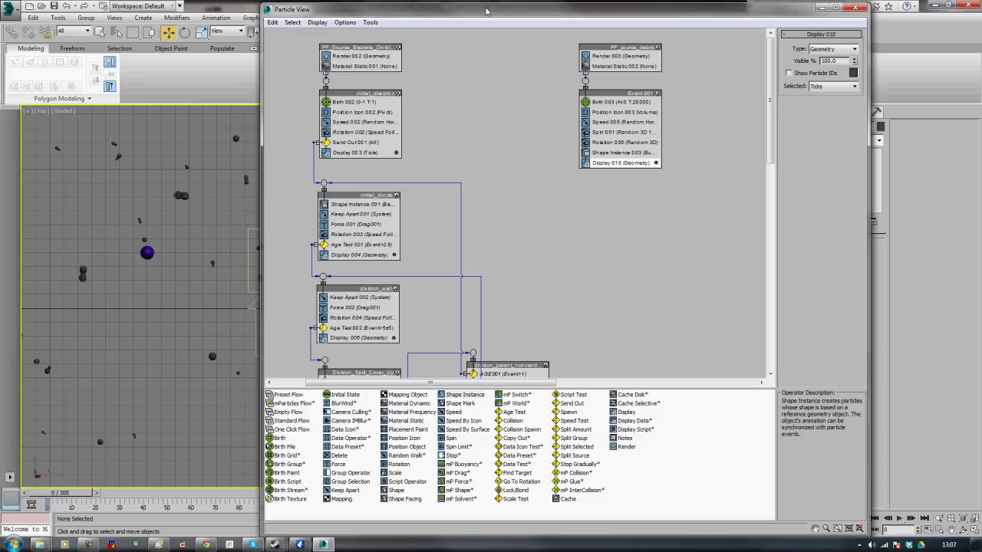
pyautogui.moveTo(475, 10); pyautogui.dragTo(219, 8)
pyautogui.click(629, 65)
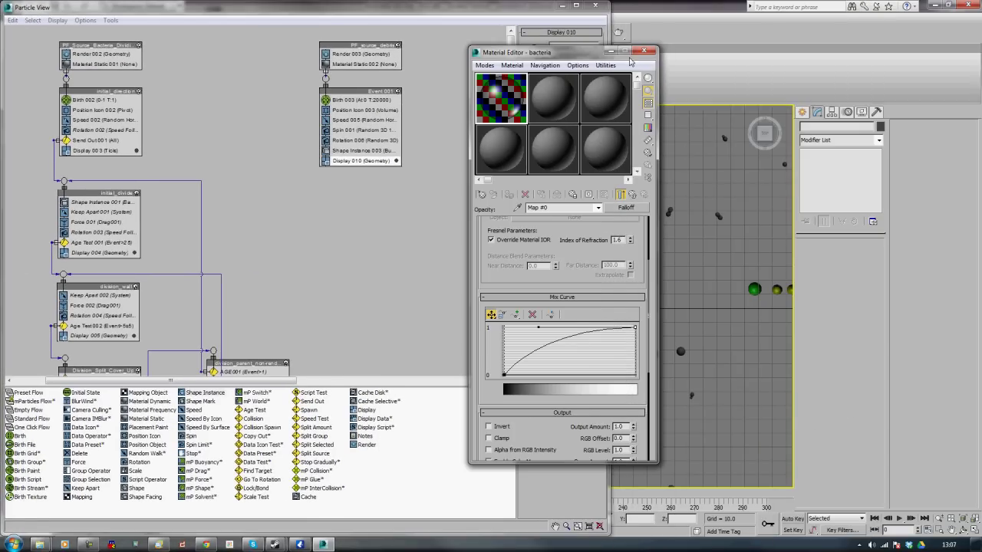
pyautogui.moveTo(574, 51); pyautogui.dragTo(804, 33)
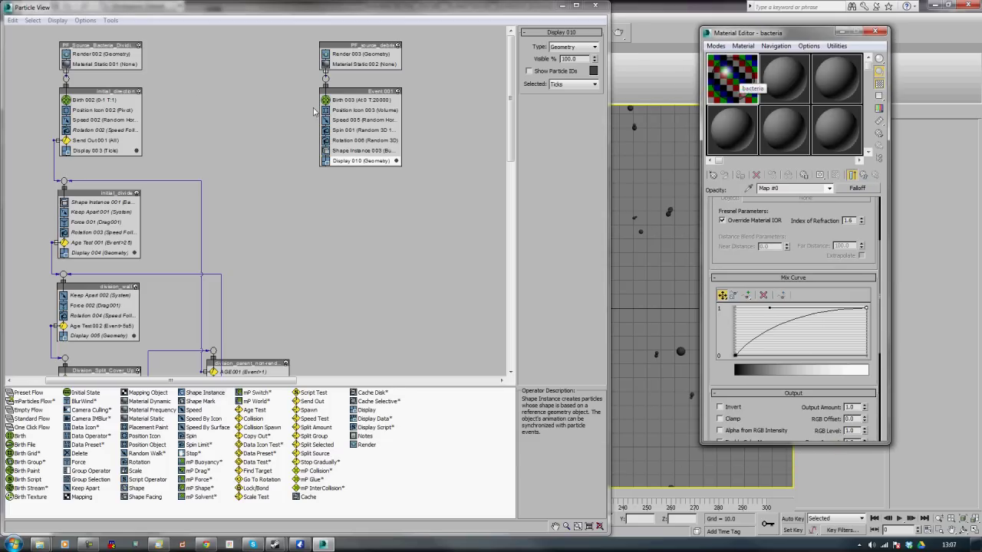
pyautogui.click(101, 65)
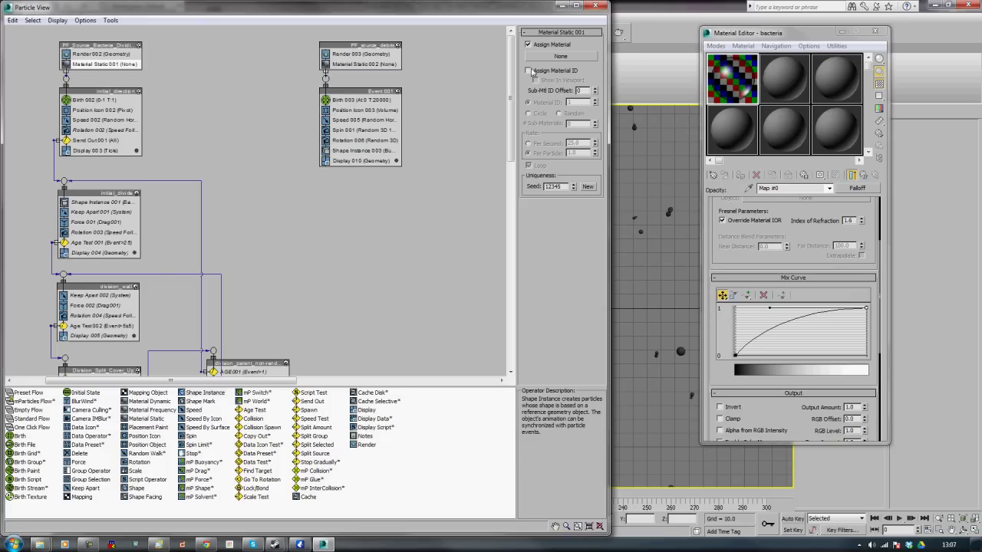
pyautogui.moveTo(747, 97); pyautogui.dragTo(577, 60)
pyautogui.click(281, 309)
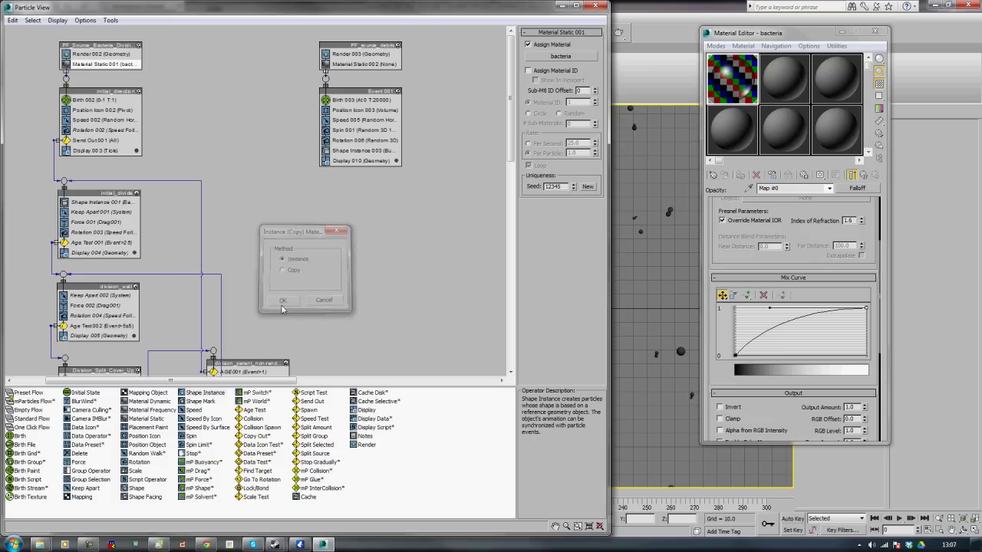
pyautogui.moveTo(412, 5); pyautogui.dragTo(820, 45)
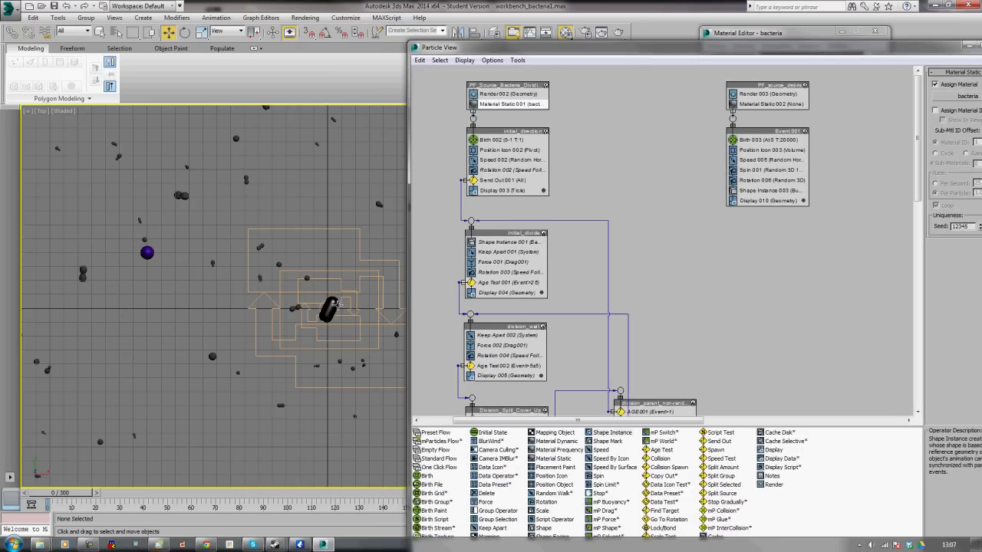
# - Name the material in the second sample slot Debris
pyautogui.moveTo(627, 44); pyautogui.dragTo(628, 23)
pyautogui.moveTo(291, 17); pyautogui.dragTo(378, 32)
pyautogui.moveTo(514, 37); pyautogui.dragTo(153, 16)
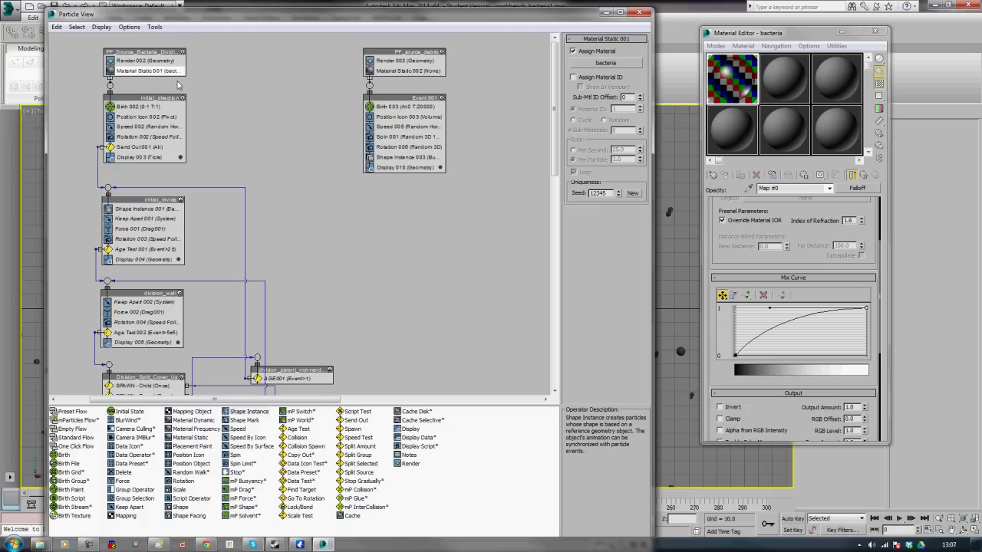
pyautogui.click(795, 84)
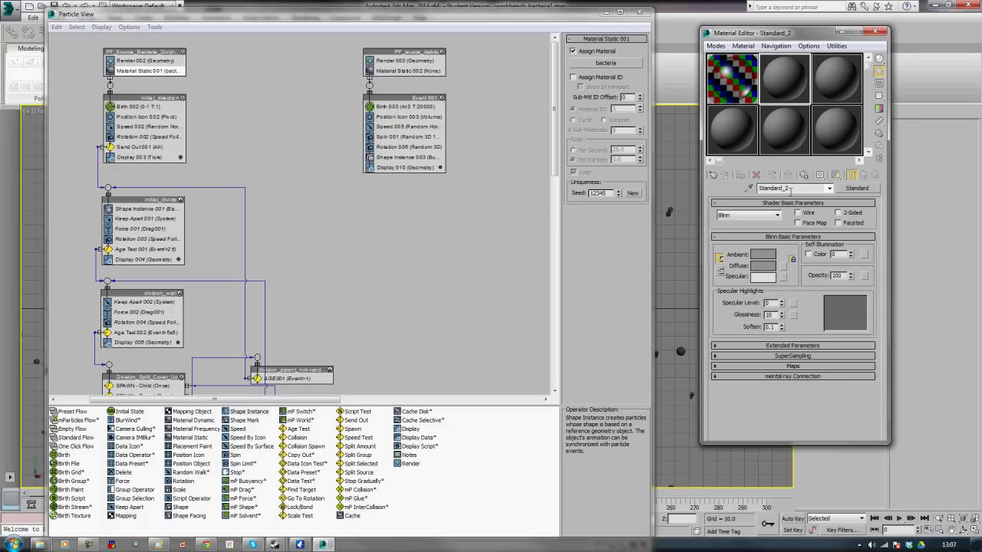
pyautogui.doubleClick(795, 188)
pyautogui.write('Debris')
# - Make the Debris material's diffuse color black and set its specular level to 150 and glossiness to 25
pyautogui.click(765, 265)
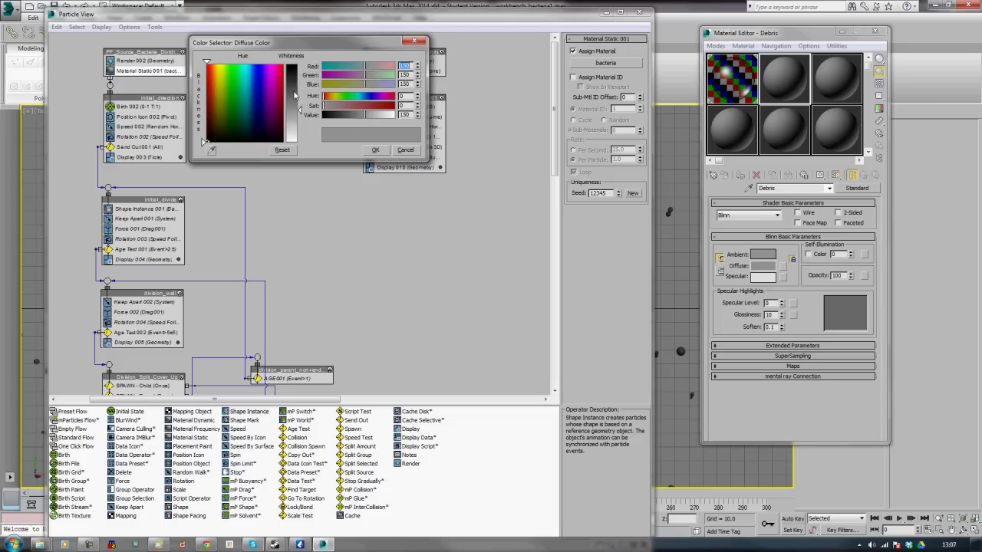
pyautogui.moveTo(286, 95); pyautogui.dragTo(293, 65)
pyautogui.click(375, 149)
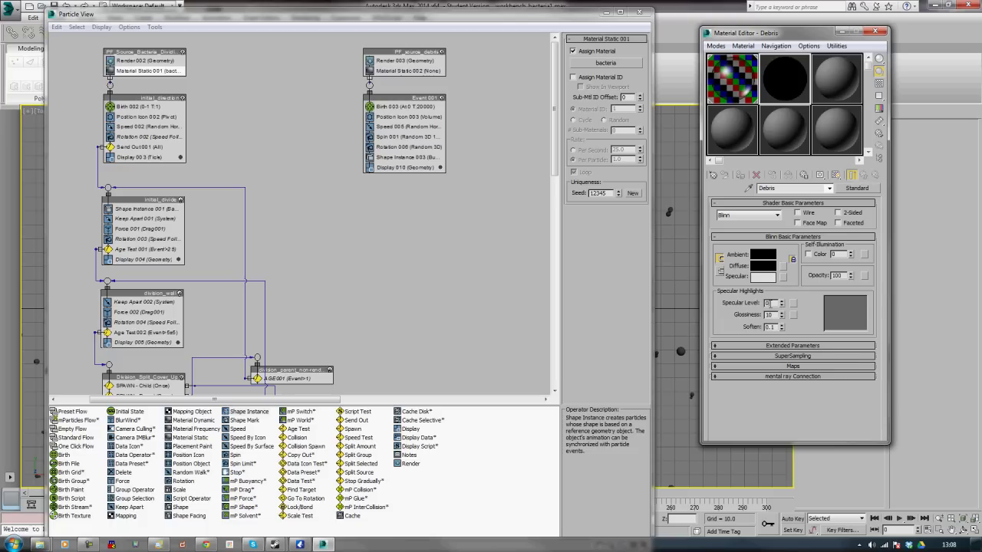
pyautogui.write('150')
pyautogui.press('Return')
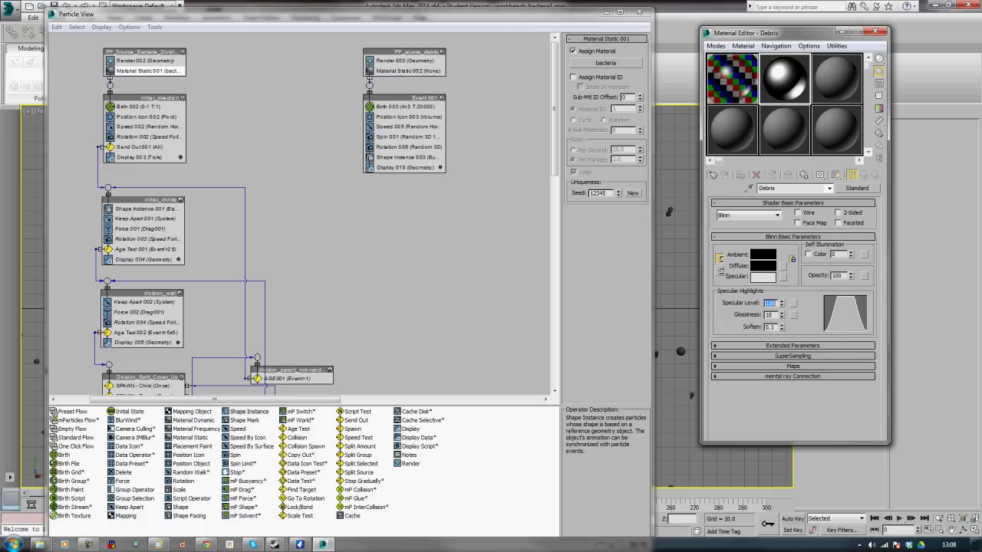
pyautogui.write('25')
pyautogui.press('Return')
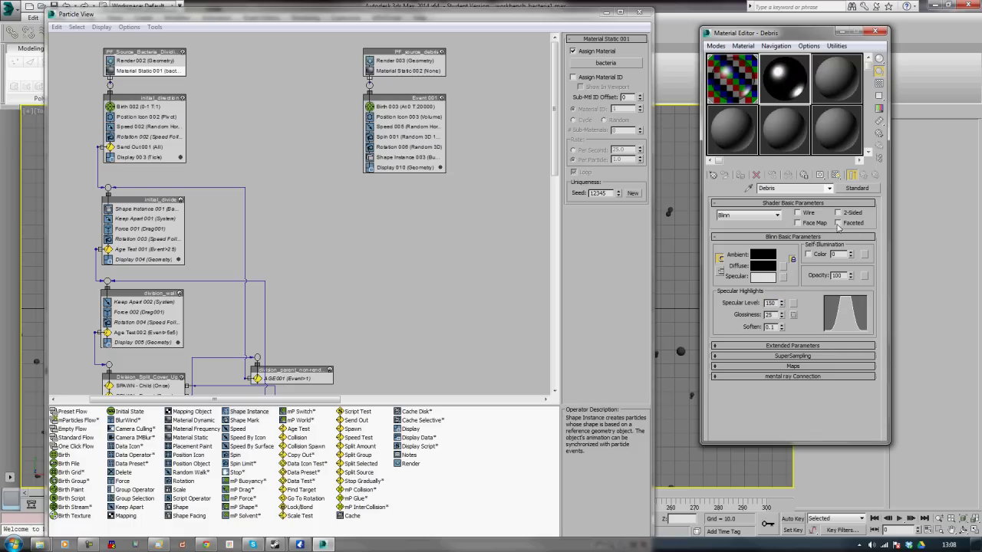
# - Add a Falloff map to the Debris material's opacity and set its white side color to RGB 110, 110, 110
pyautogui.click(864, 275)
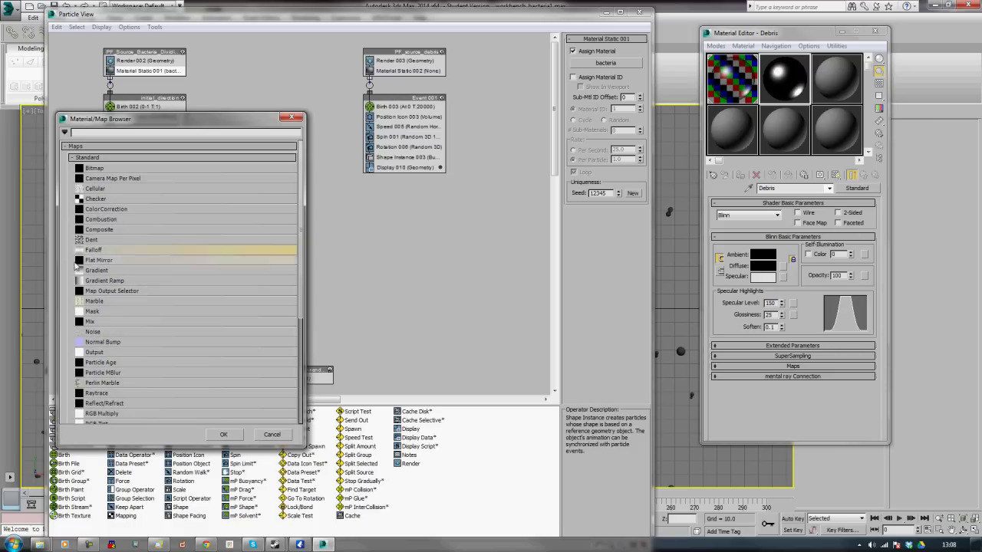
pyautogui.doubleClick(119, 252)
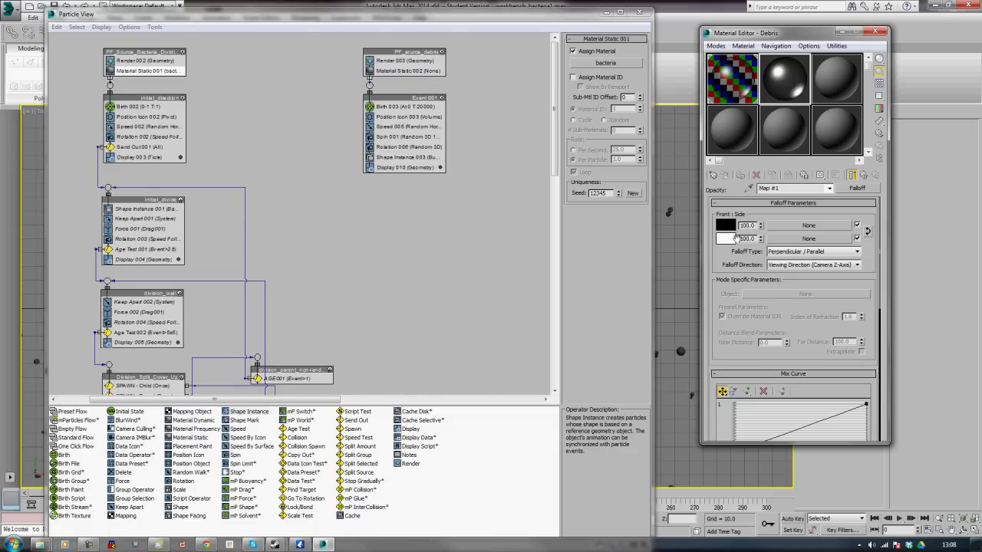
pyautogui.click(729, 239)
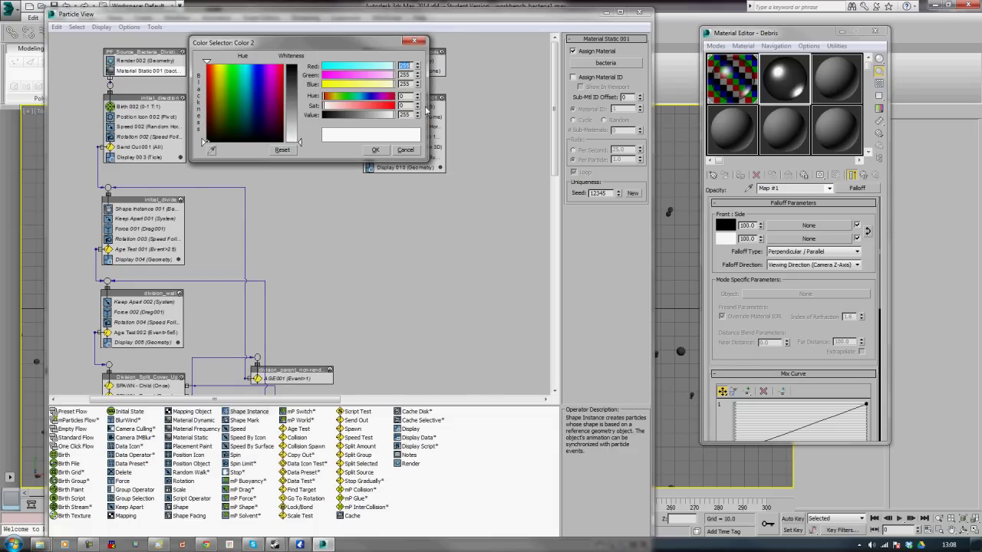
pyautogui.write('110')
pyautogui.press('Tab')
pyautogui.write('110')
pyautogui.press('Tab')
pyautogui.write('110')
pyautogui.press('Tab')
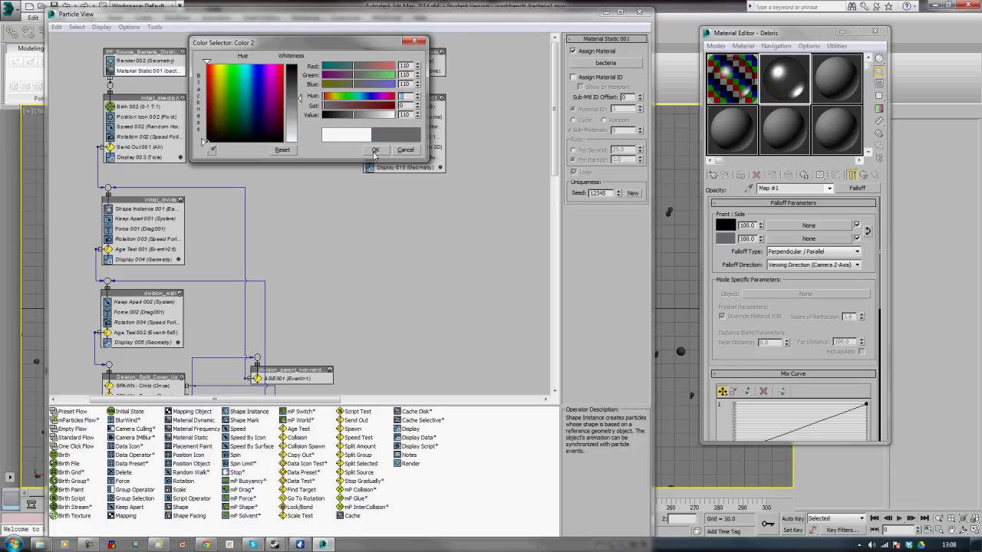
pyautogui.press('Return')
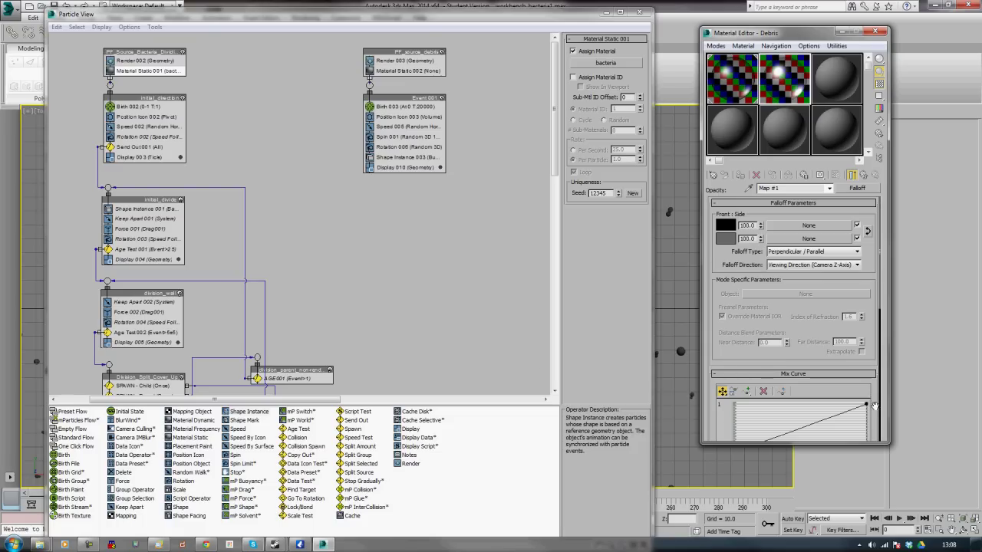
# - Shape the Falloff mix curve into a smooth S by making both end points Bezier-Corner and pulling their handles horizontally inward
pyautogui.moveTo(875, 405); pyautogui.dragTo(867, 313)
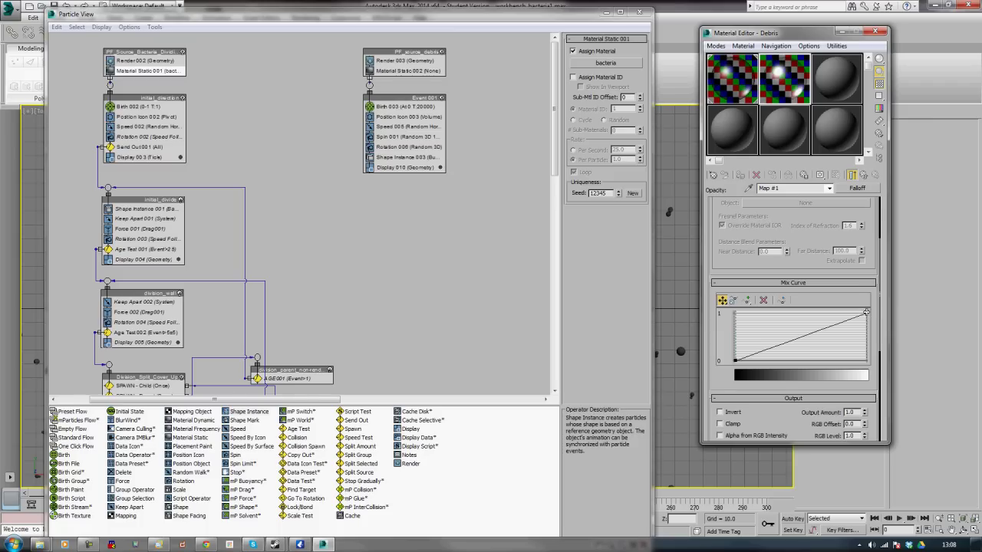
pyautogui.rightClick(867, 314)
pyautogui.click(894, 345)
pyautogui.moveTo(831, 328); pyautogui.dragTo(796, 312)
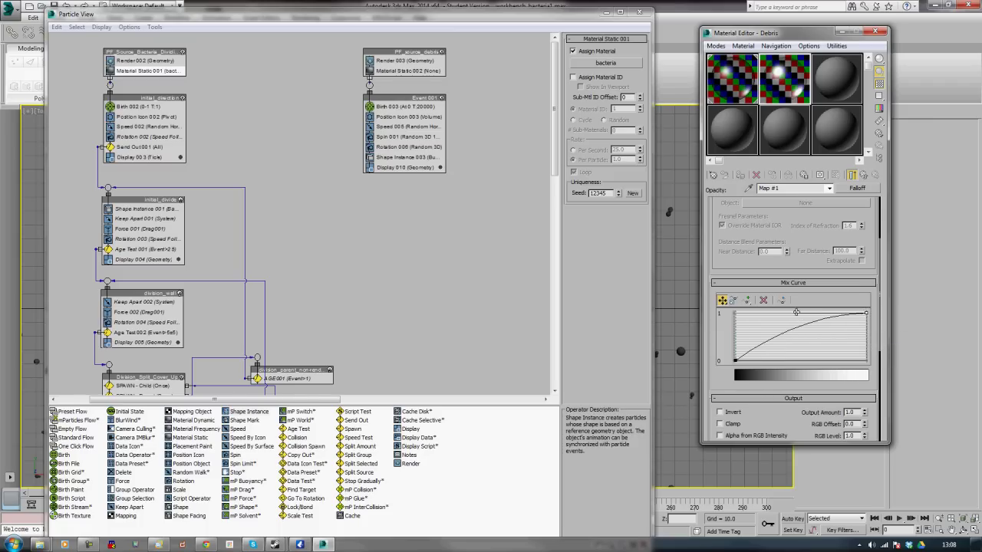
pyautogui.rightClick(738, 359)
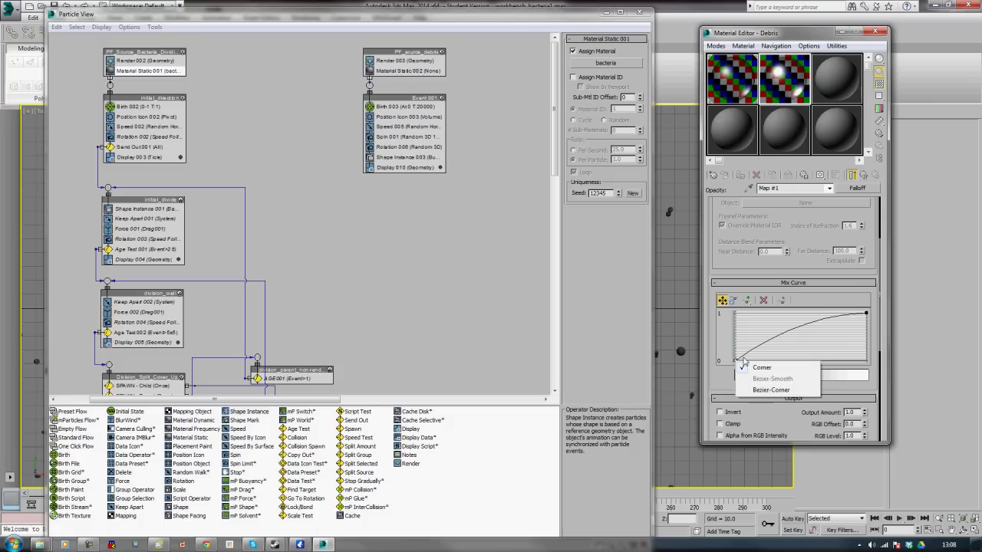
pyautogui.click(770, 389)
pyautogui.moveTo(766, 367); pyautogui.dragTo(819, 370)
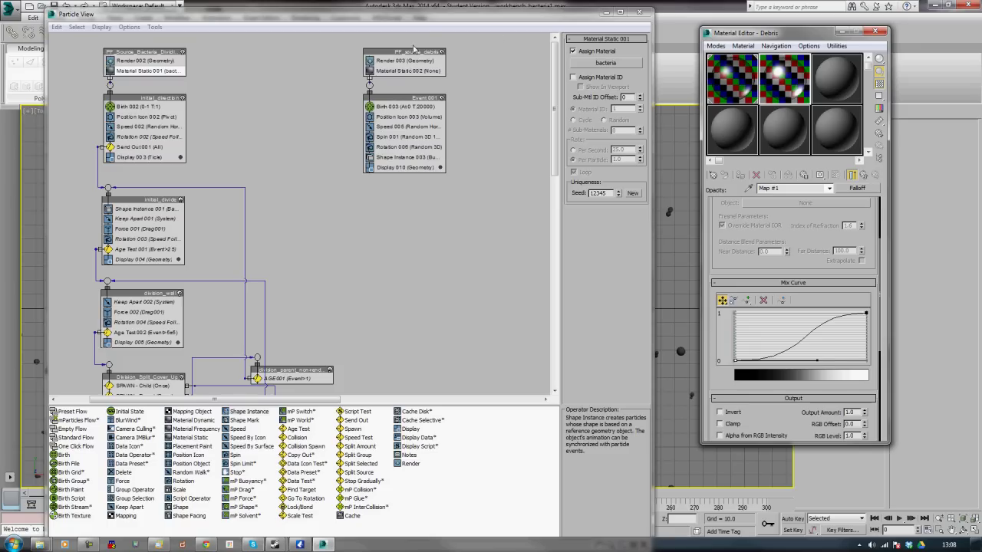
# - Assign the Debris material as an instance to the Material Static operator of the debris source in Particle View
pyautogui.click(392, 72)
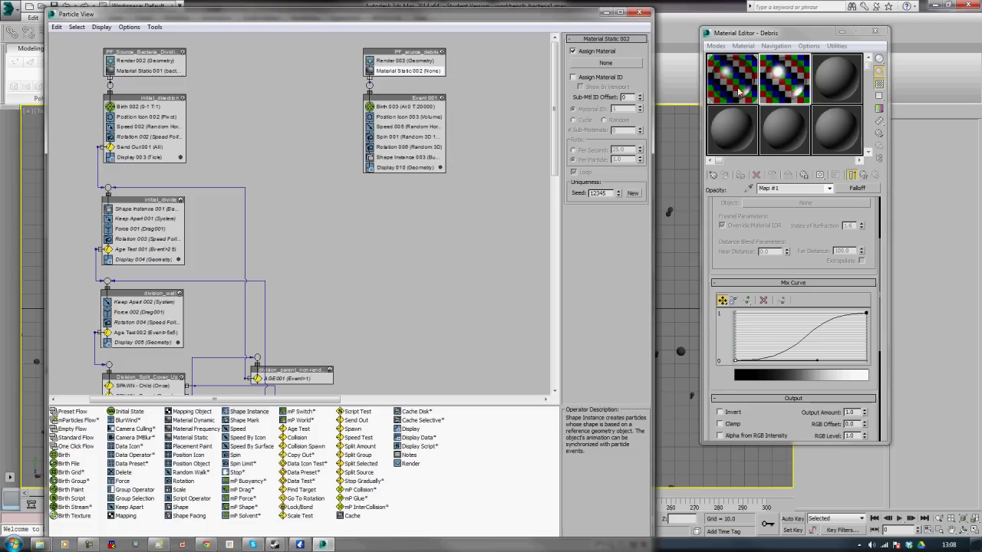
pyautogui.moveTo(790, 84); pyautogui.dragTo(607, 64)
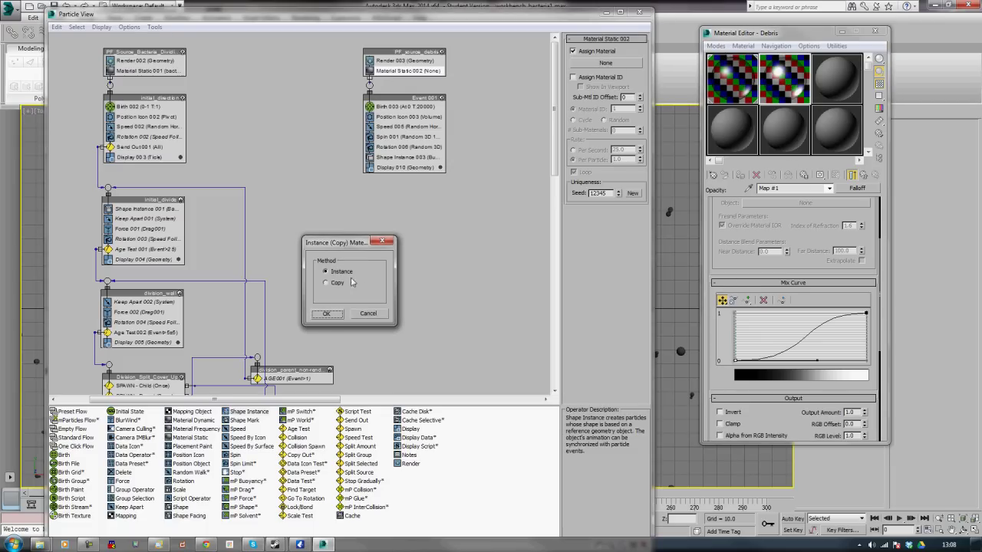
pyautogui.click(326, 315)
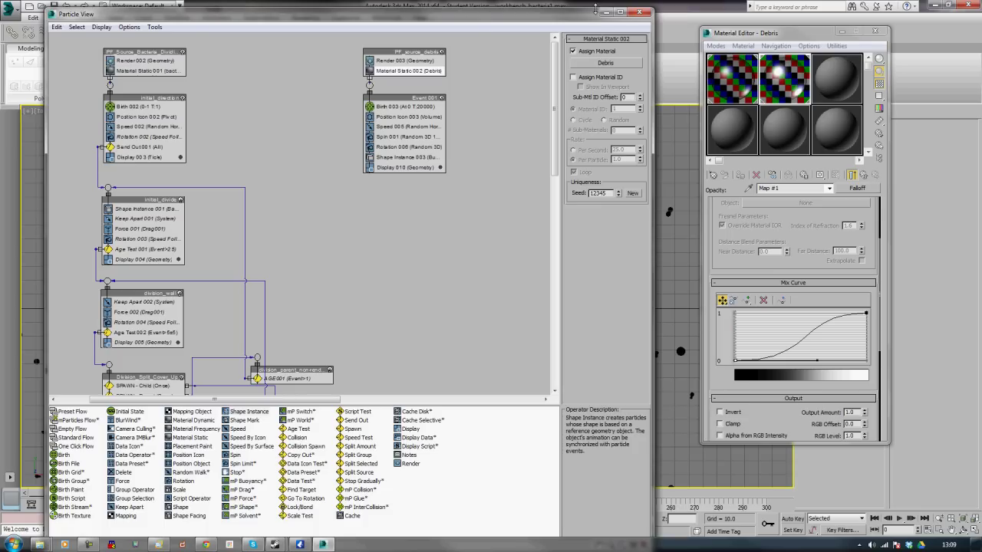
# - Minimize Particle View and the Material Editor, and select the green, yellow and purple spheres in the Top viewport
pyautogui.click(603, 13)
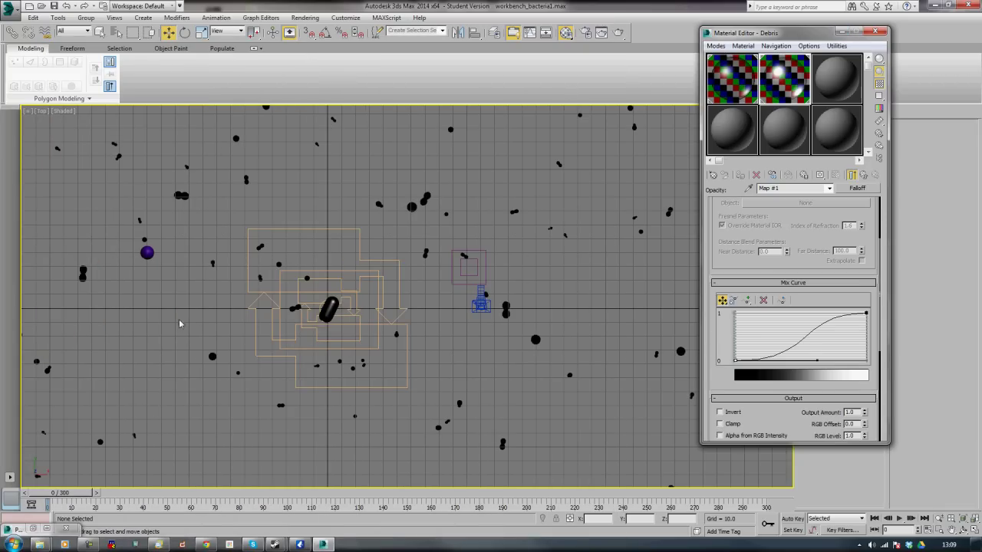
pyautogui.click(842, 32)
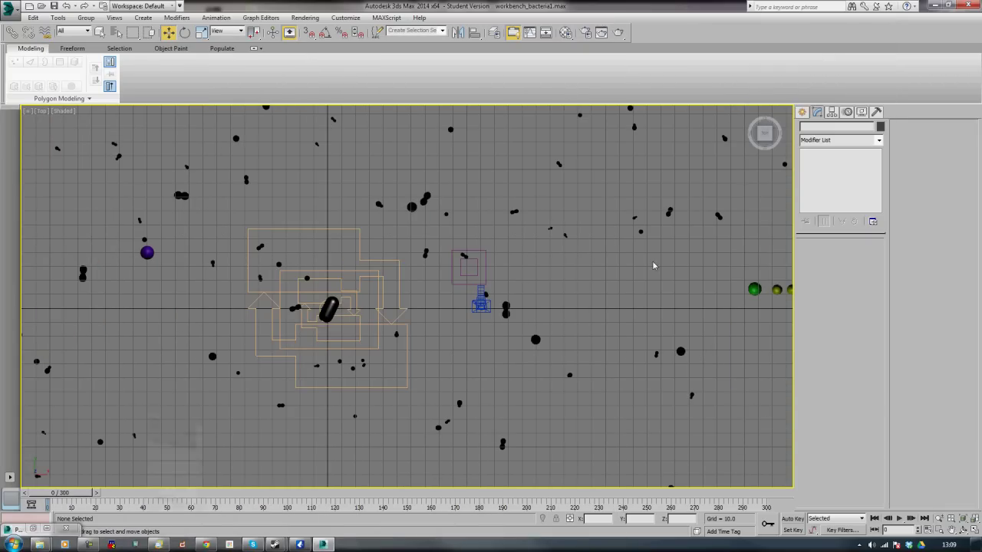
pyautogui.moveTo(744, 275); pyautogui.dragTo(791, 304)
pyautogui.keyDown('ctrl'); pyautogui.click(147, 253); pyautogui.keyUp('ctrl')
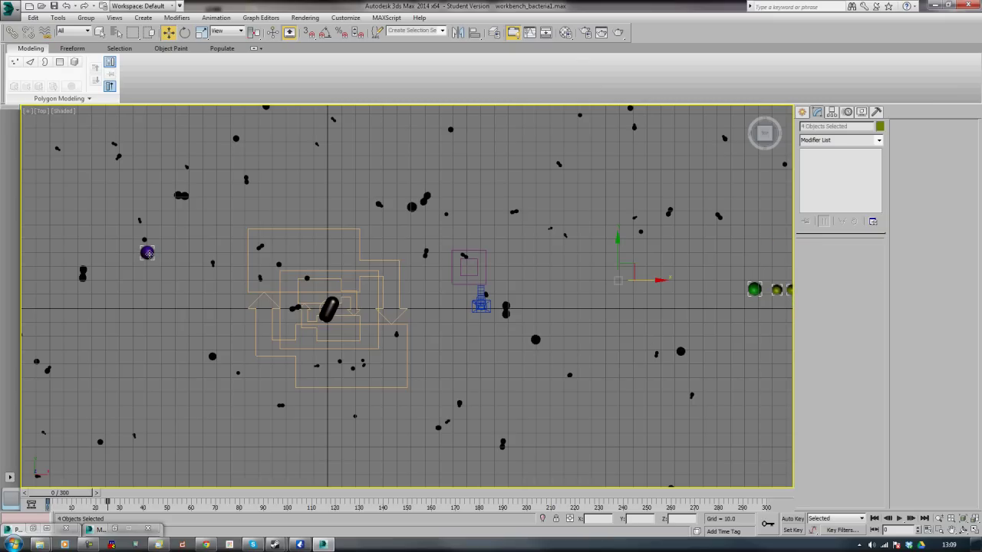
pyautogui.rightClick(147, 253)
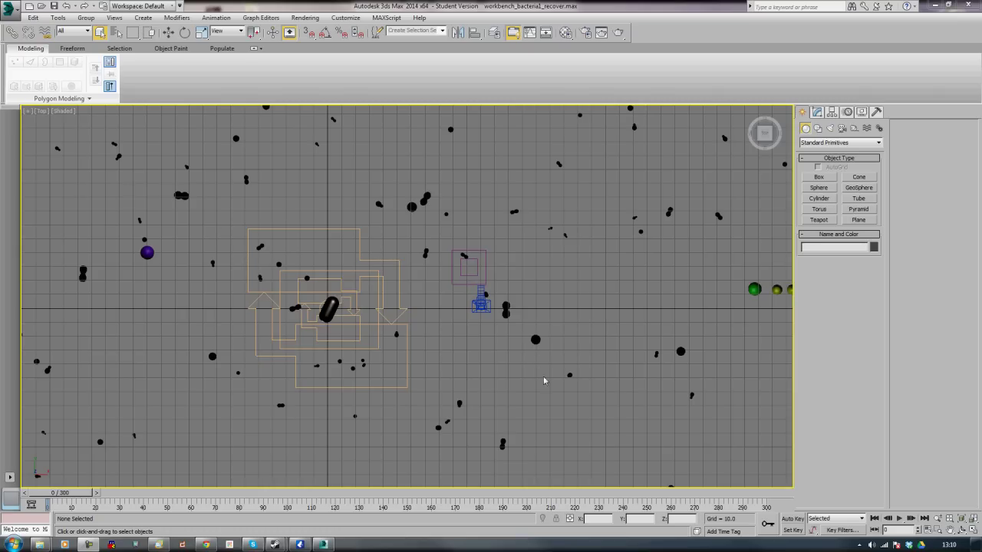
# - Return from the maximized Top viewport to the four-viewport layout
pyautogui.click(977, 530)
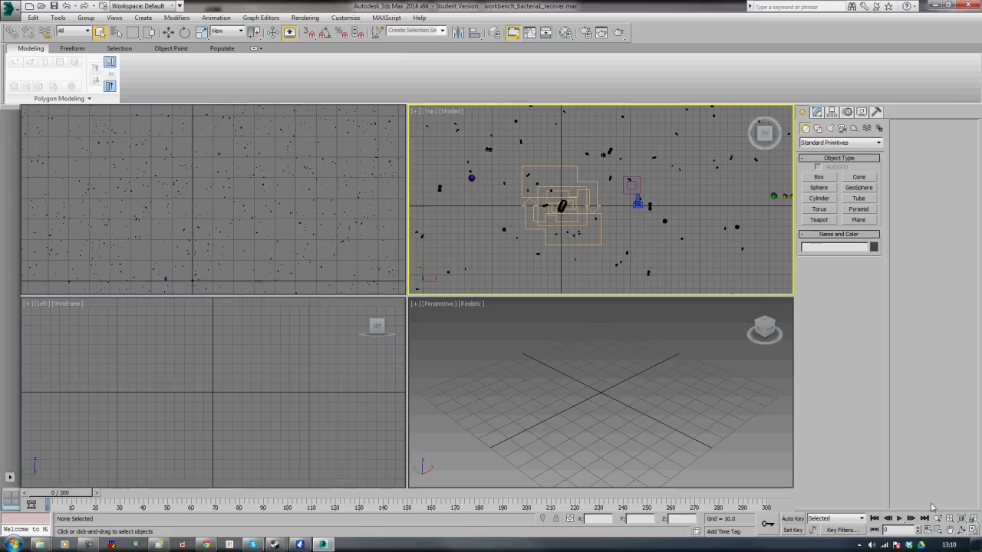
pyautogui.scroll(-10, 192, 207)
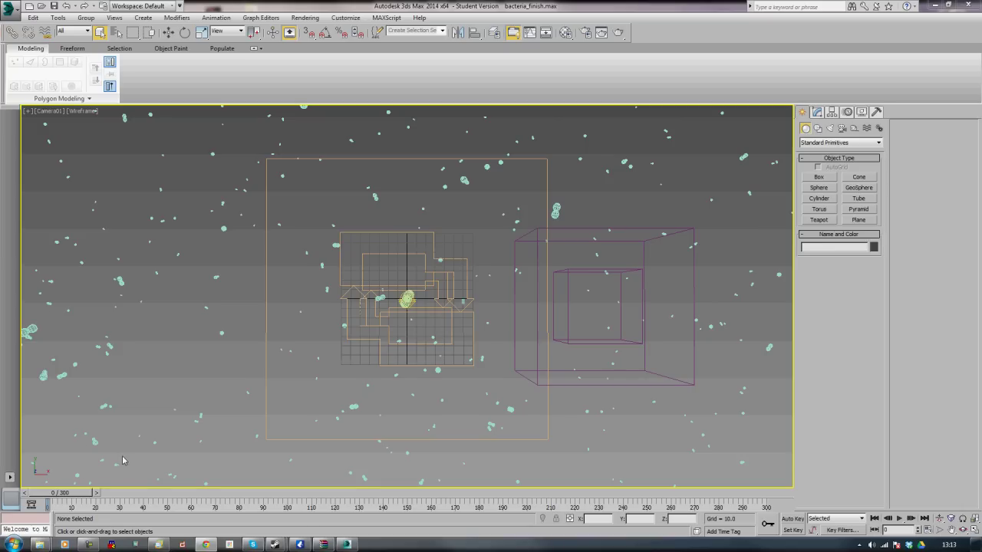
# - Scrub through the bacteria division animation in the Camera01 view and stop at frame 180
pyautogui.moveTo(54, 497); pyautogui.dragTo(521, 493)
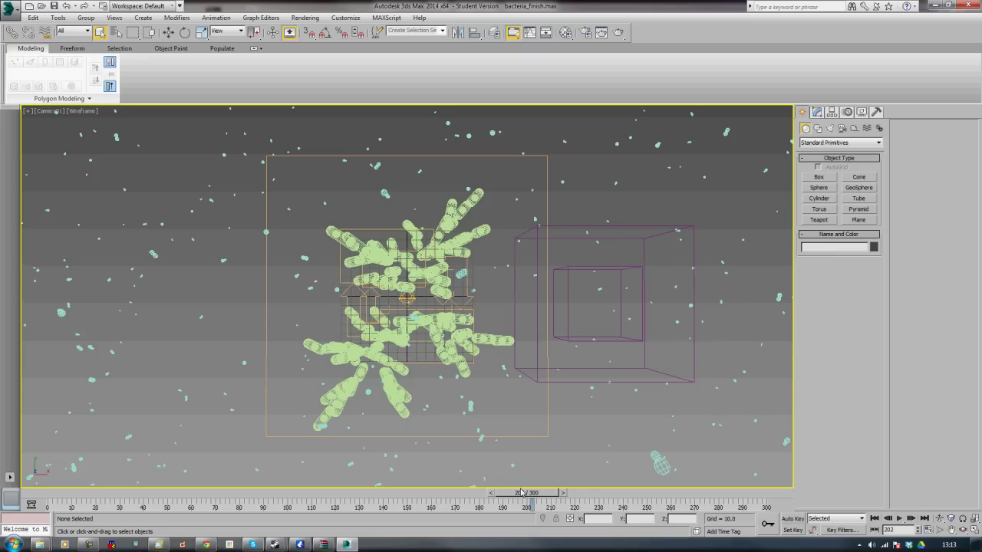
pyautogui.click(293, 494)
pyautogui.moveTo(294, 497); pyautogui.dragTo(477, 497)
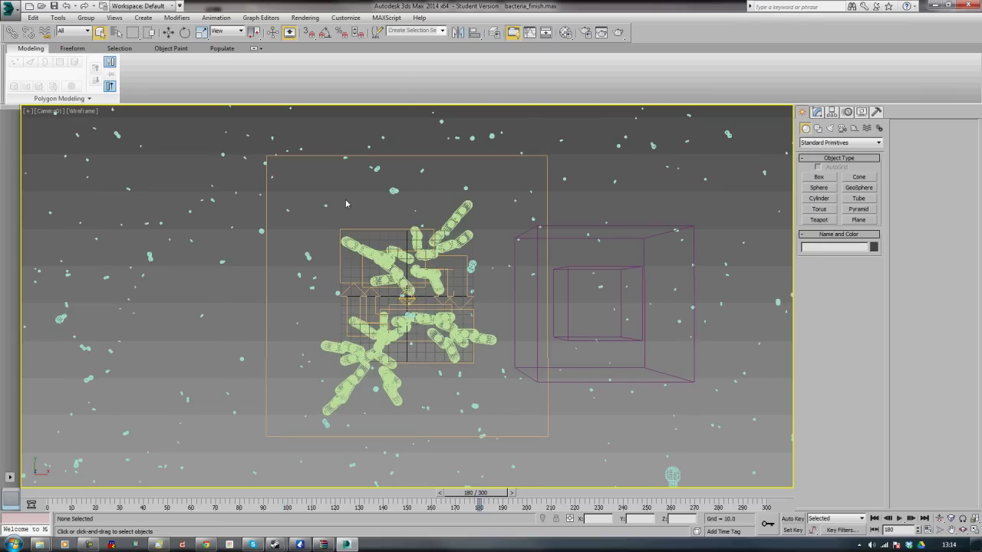
# - Set the render output size to 800 × 600 in Render Setup
pyautogui.press('F10')
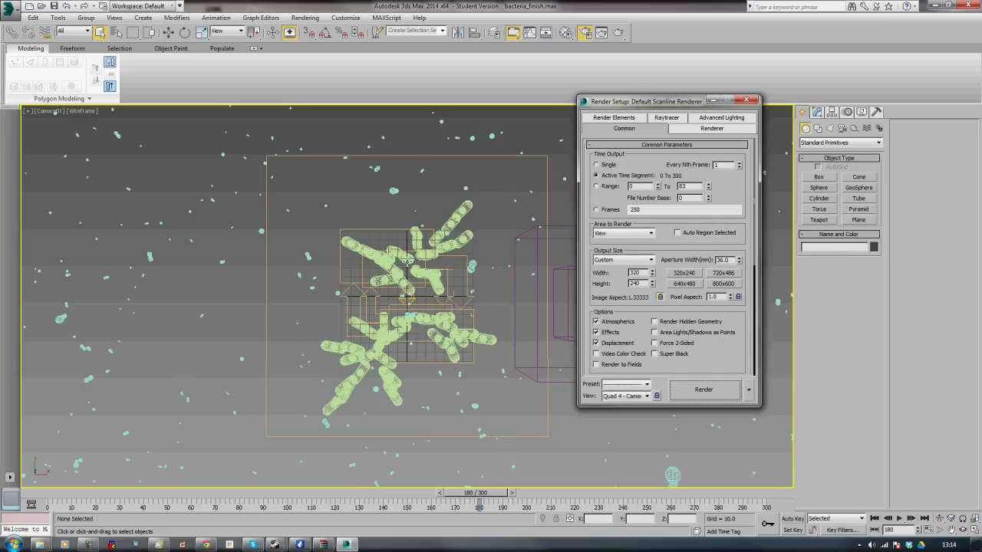
pyautogui.click(722, 285)
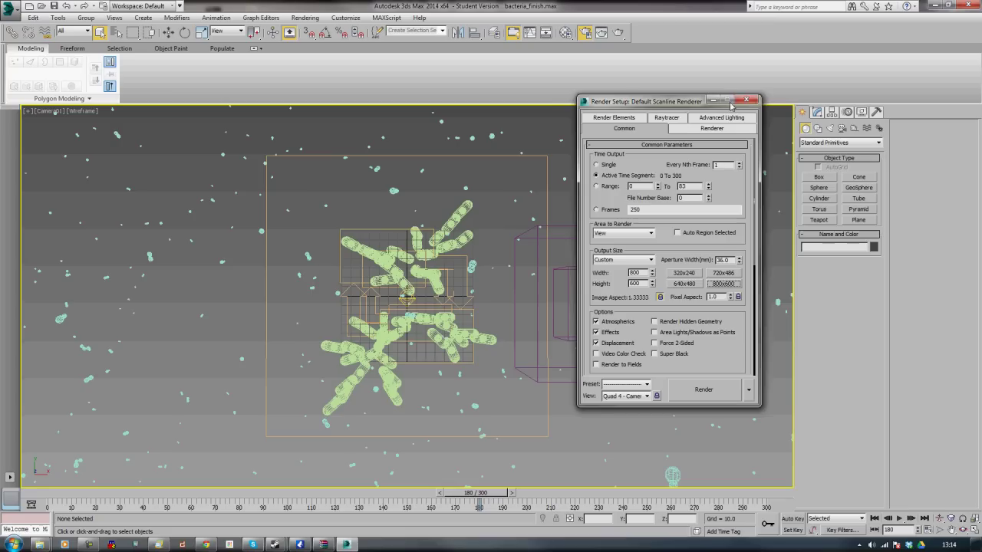
pyautogui.click(712, 398)
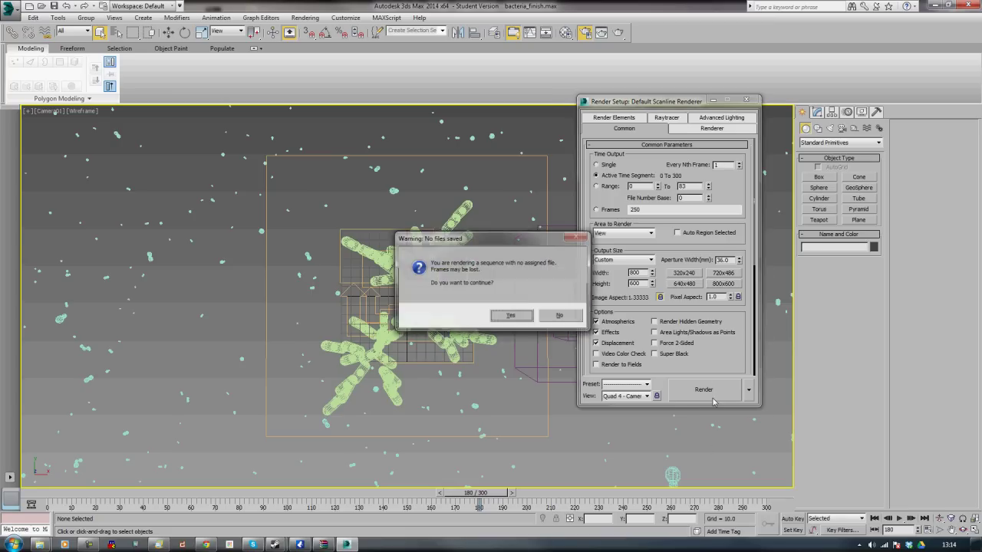
pyautogui.click(510, 316)
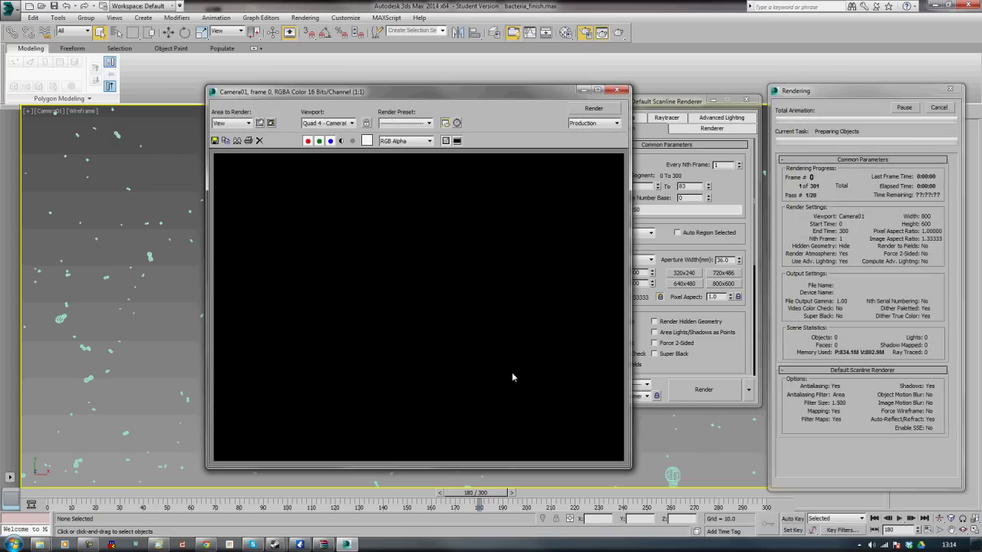
pyautogui.press('Escape')
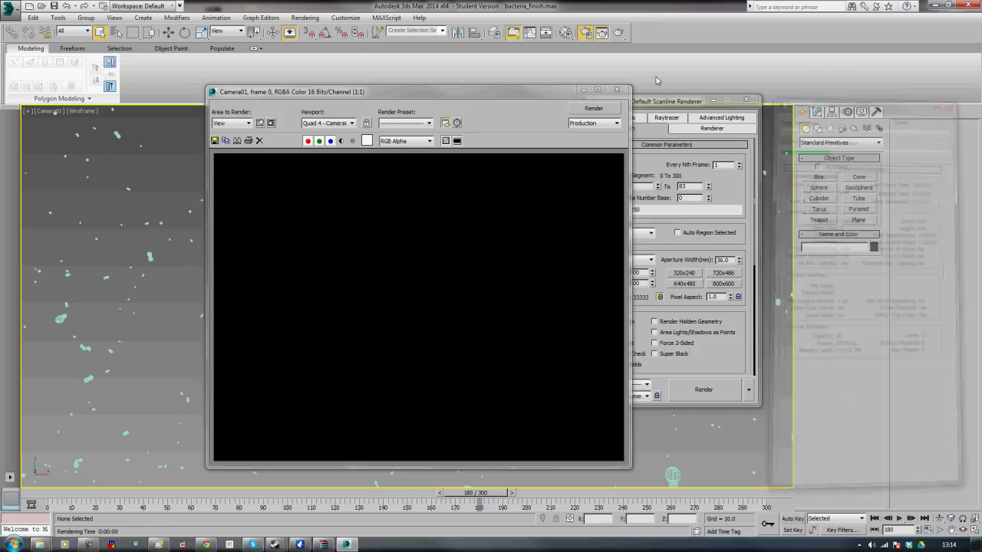
pyautogui.click(616, 89)
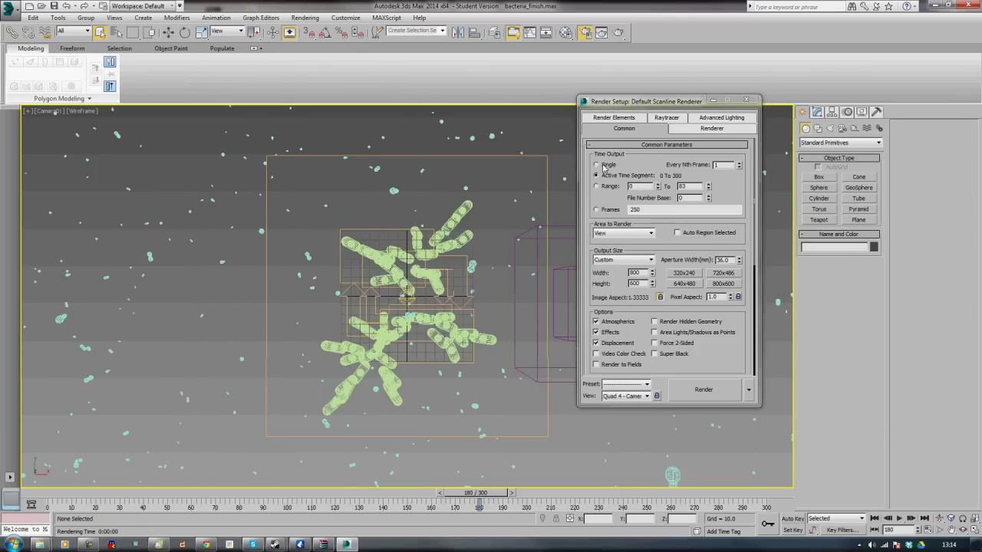
# - Set the render's time output to Single and render the current frame of the Camera01 view
pyautogui.click(604, 167)
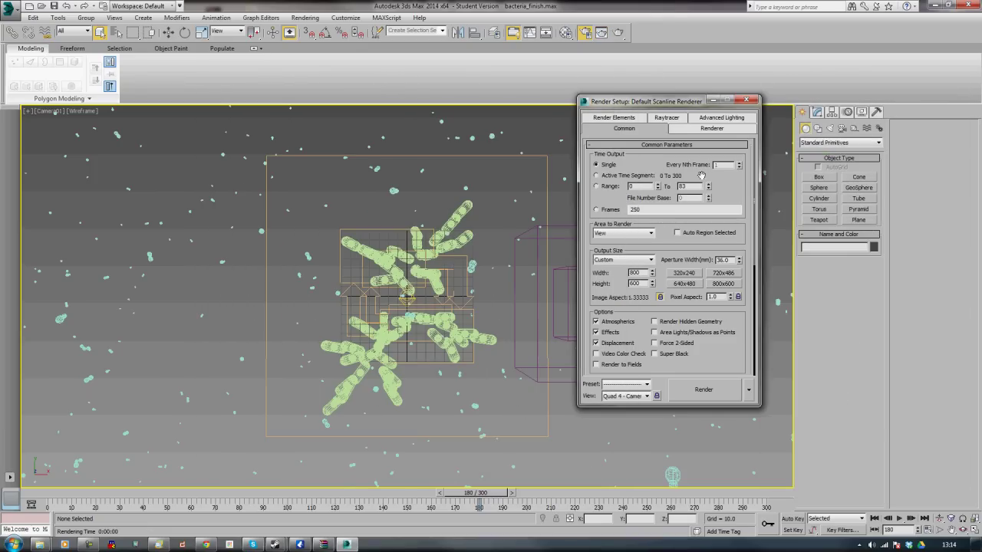
pyautogui.click(718, 397)
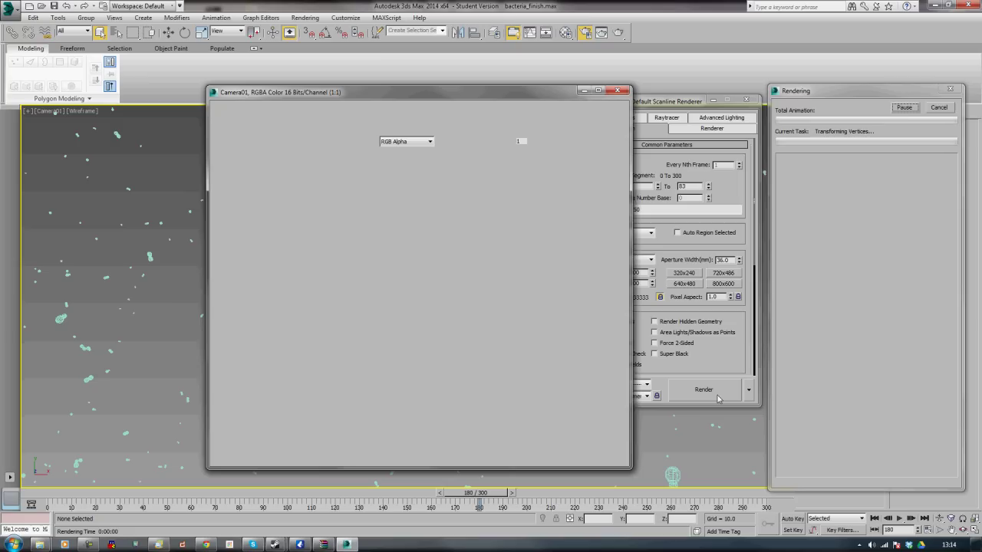